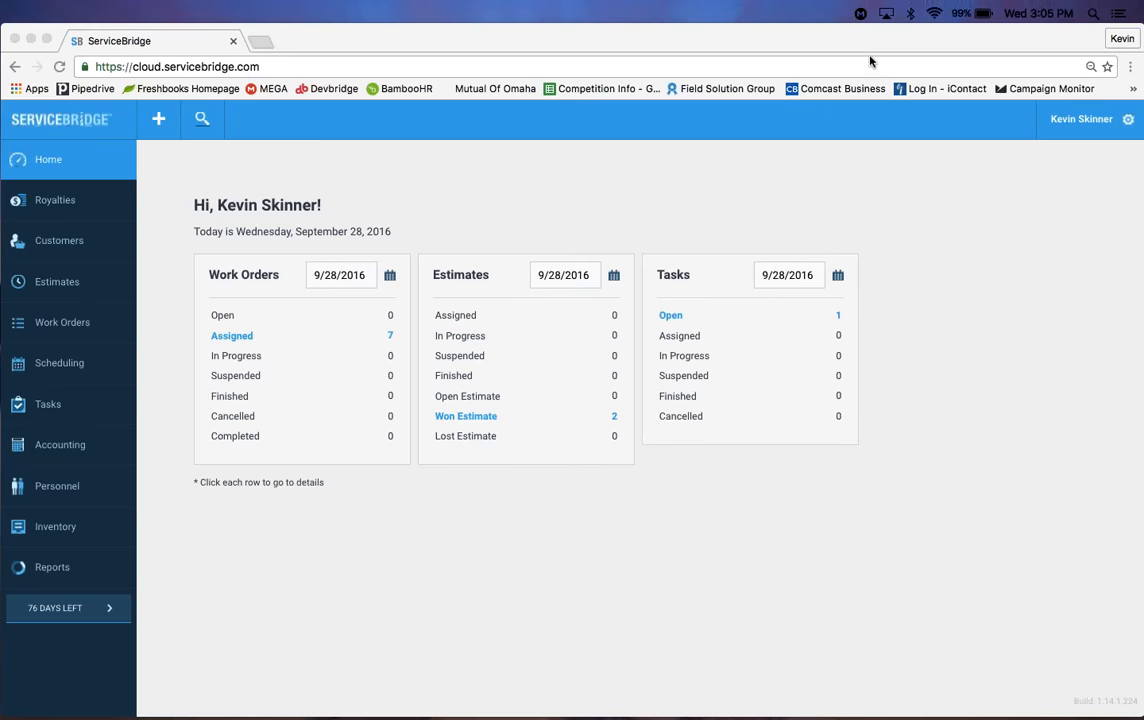
Open the company's Timesheets settings with the time codes and tags.
left_click(1080, 122)
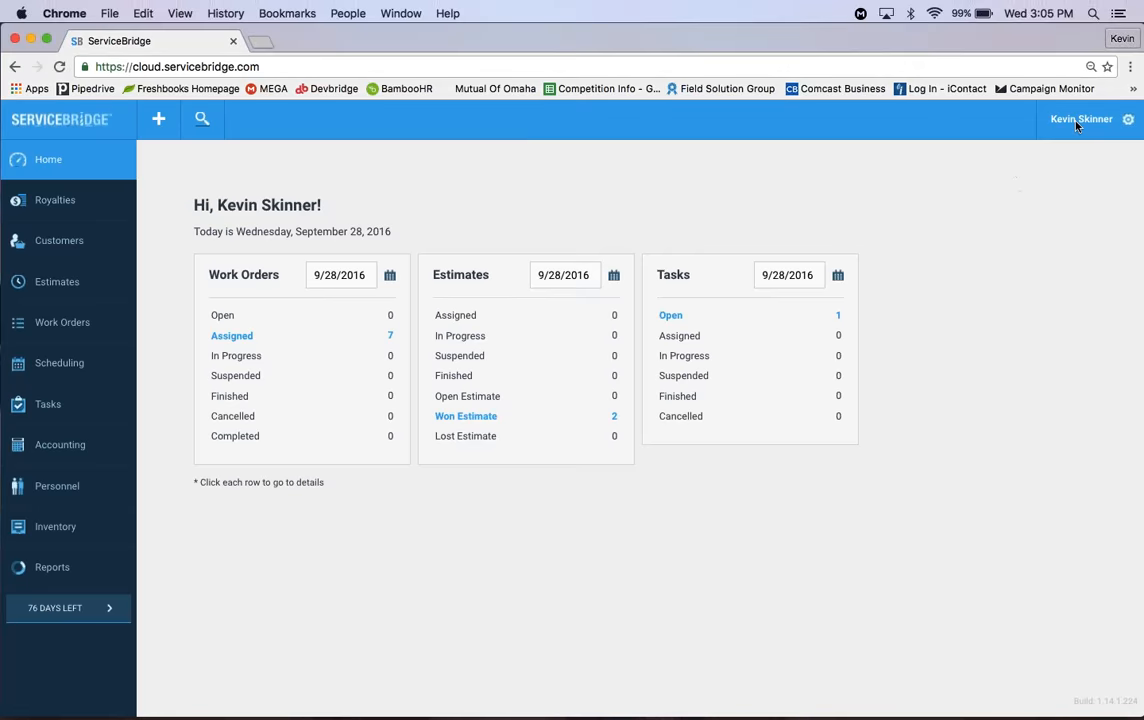
left_click(1081, 124)
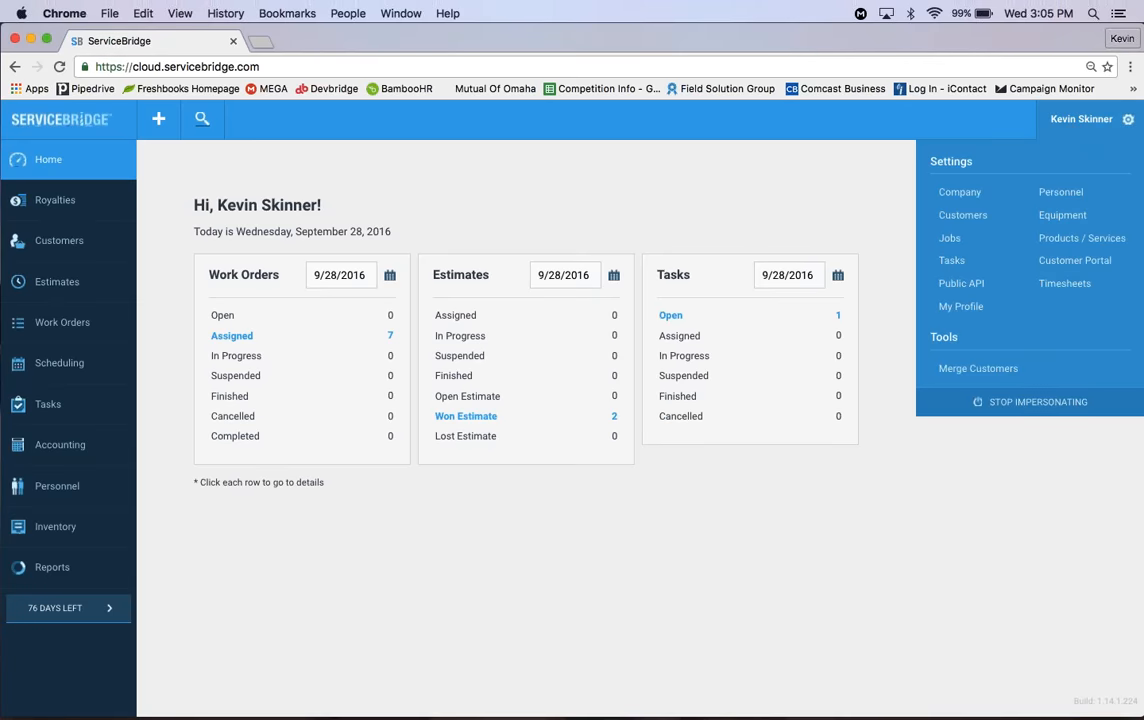
left_click(1055, 286)
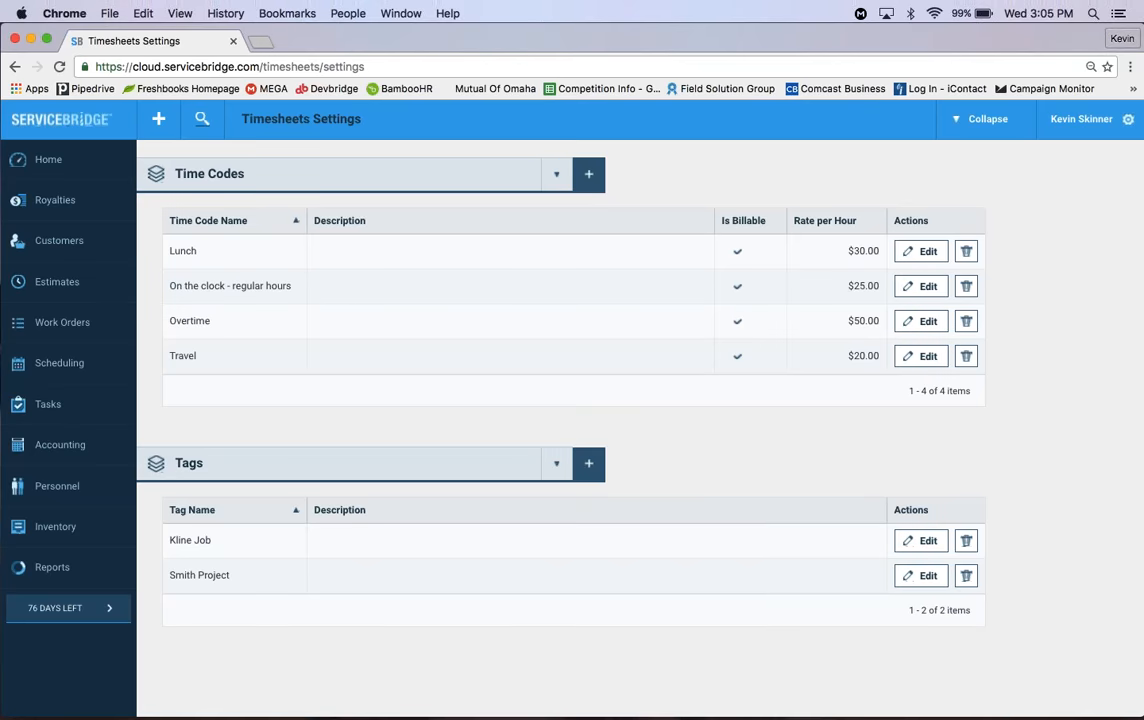
left_click(584, 185)
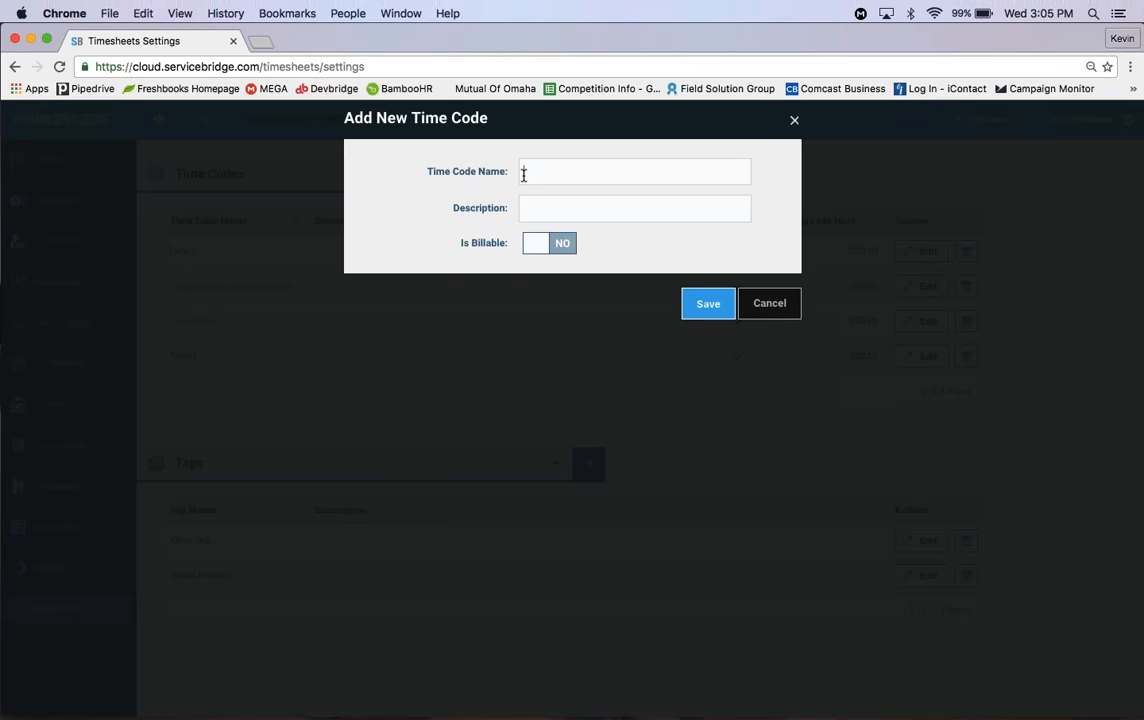
left_click(540, 243)
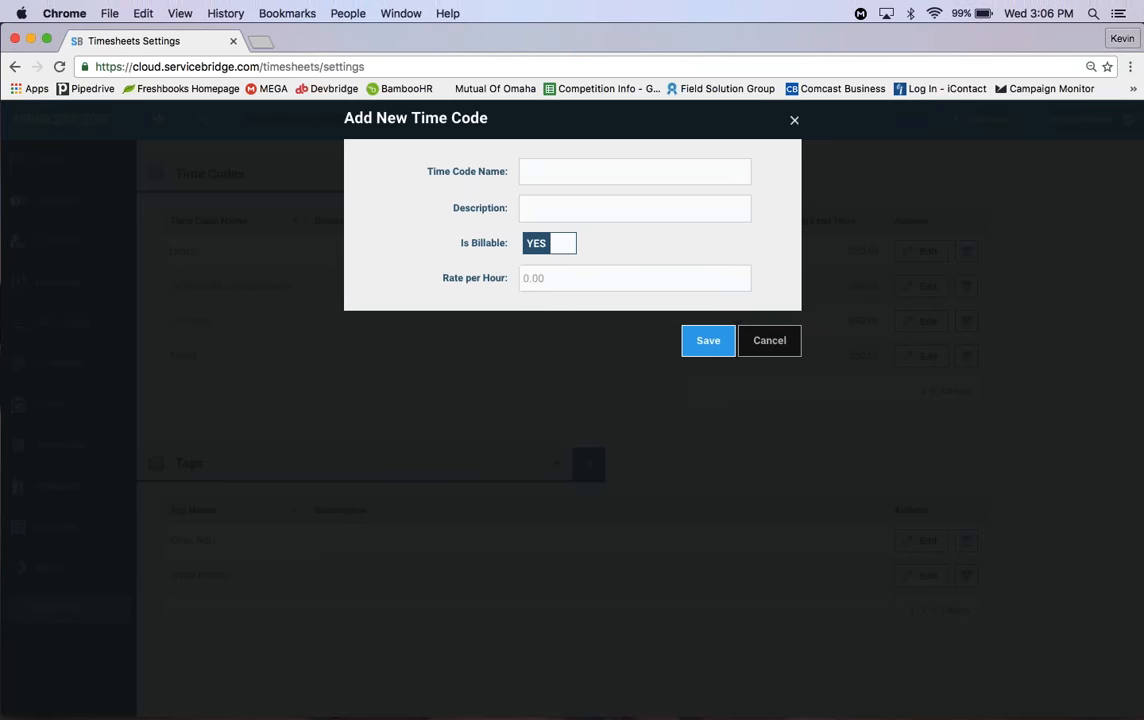
left_click(543, 280)
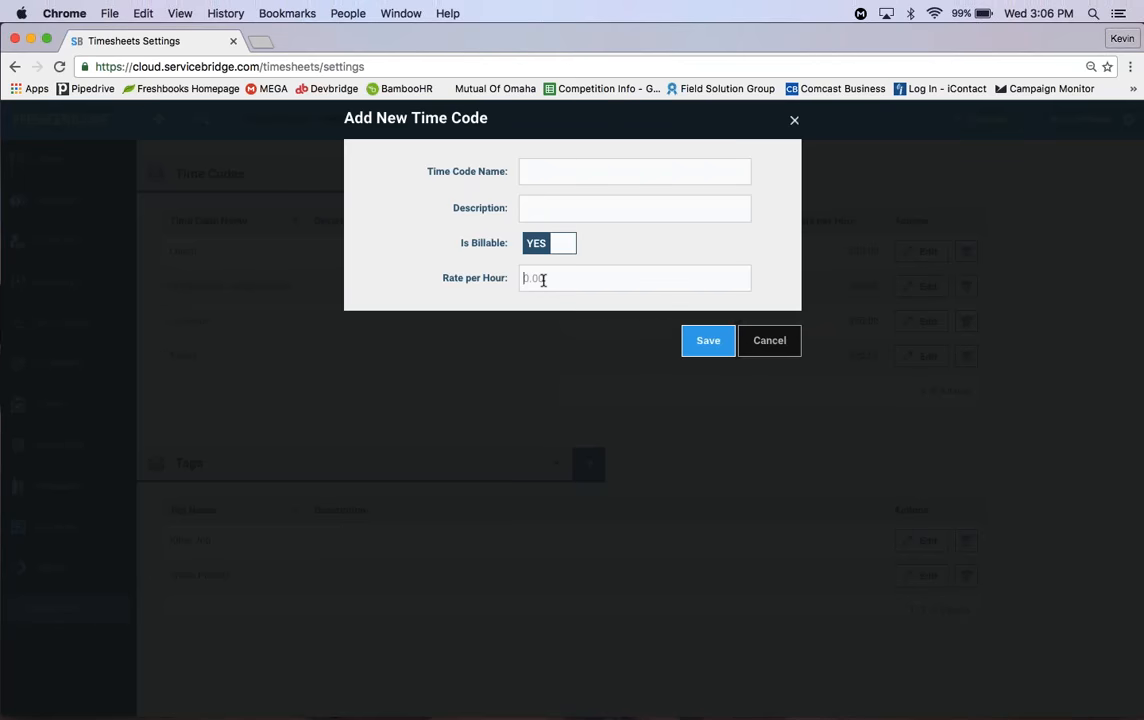
left_click(782, 345)
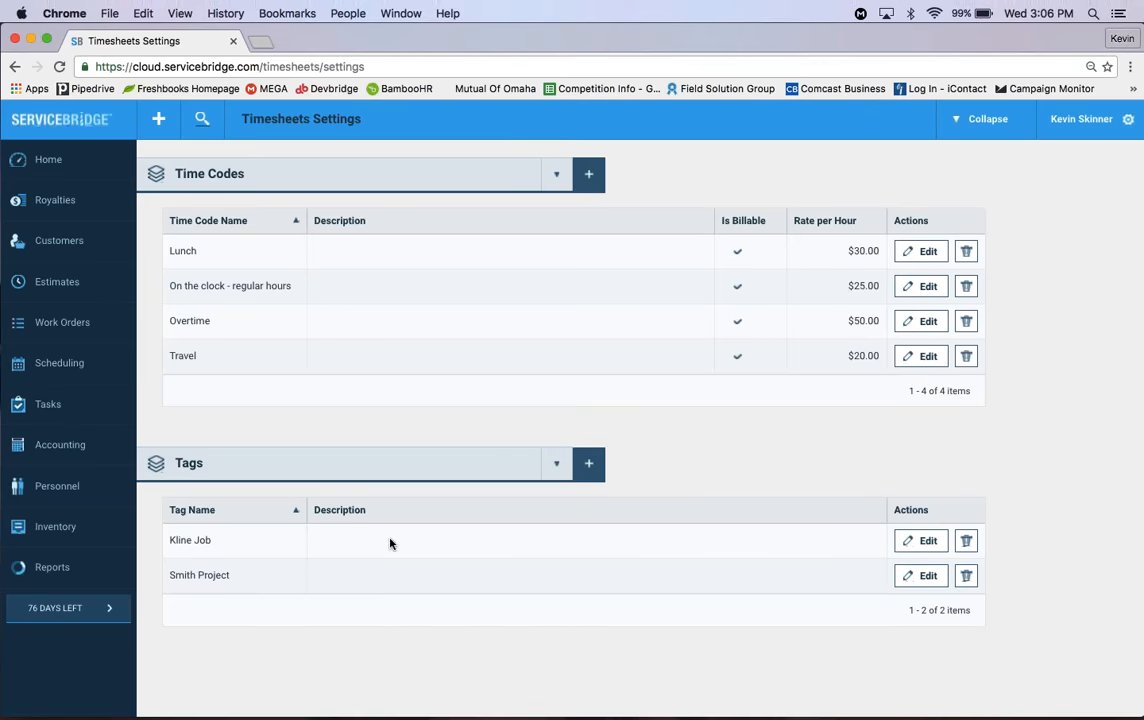
left_click(590, 466)
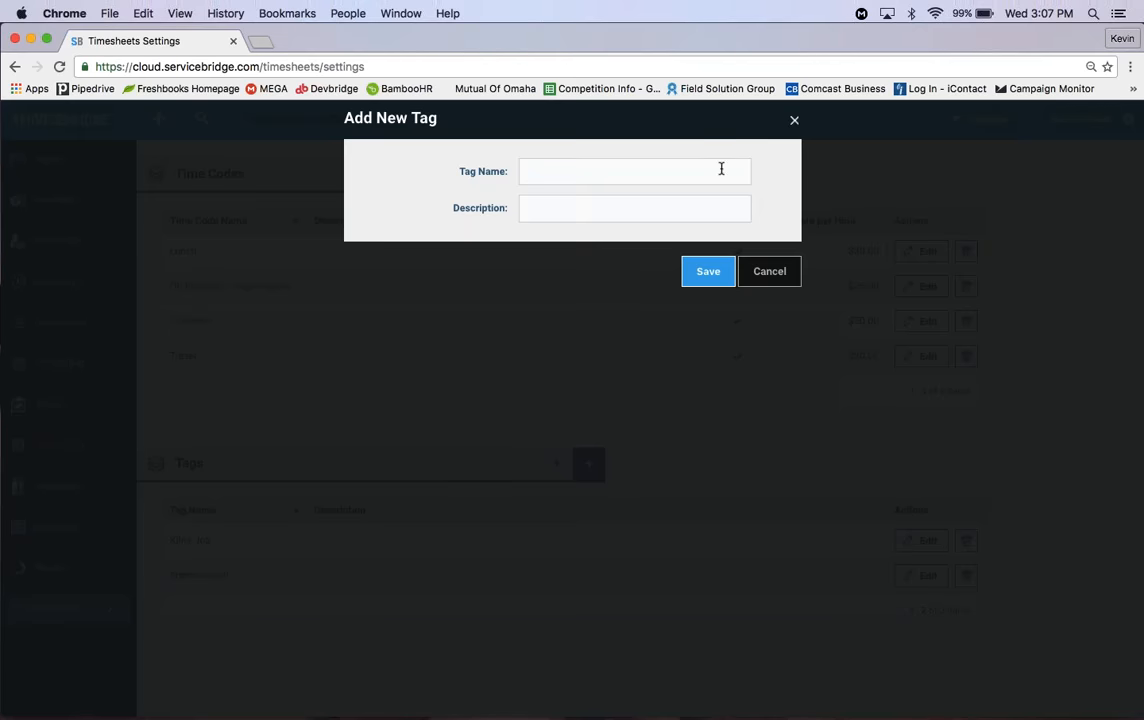
left_click(793, 122)
scroll(454, 414, "down", 1)
scroll(454, 414, "up", 2)
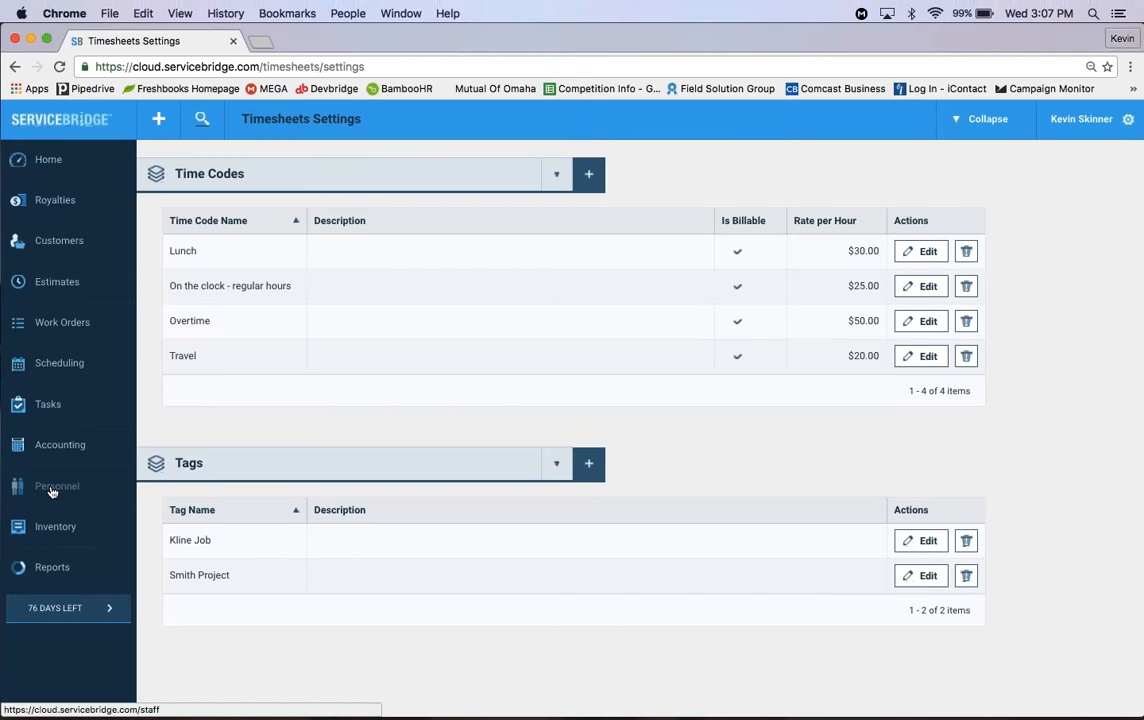
Open the signed-in user's own personnel record and expand its Timesheets section.
left_click(52, 488)
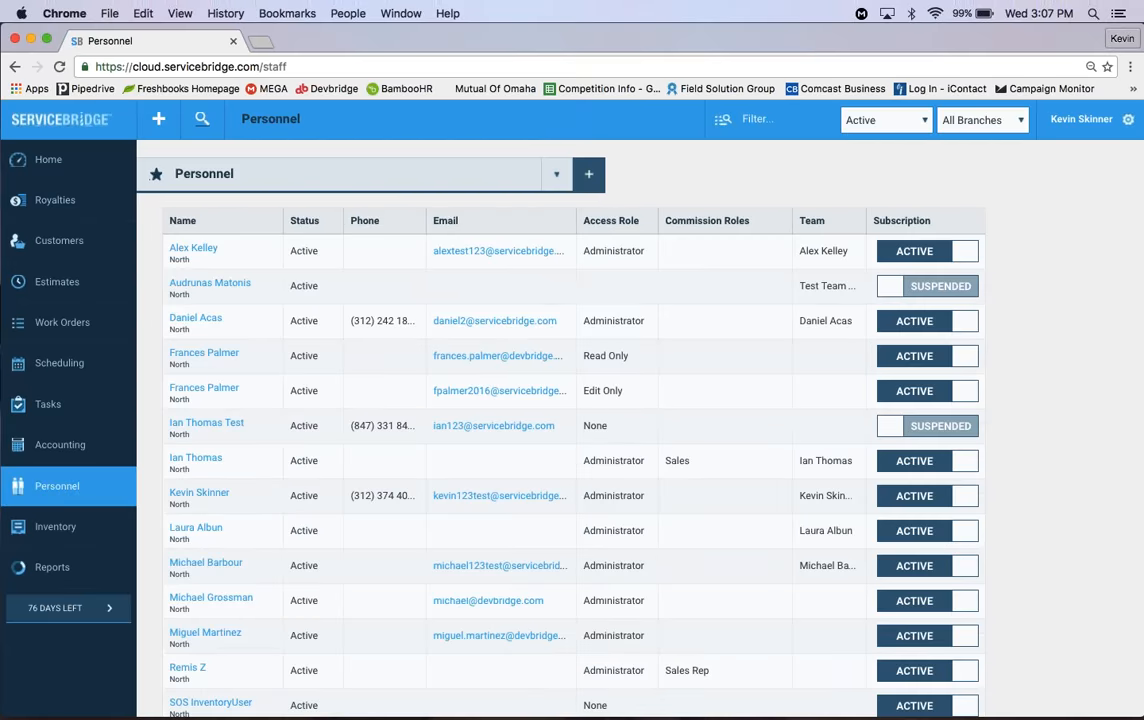
scroll(572, 430, "down", 1)
left_click(205, 455)
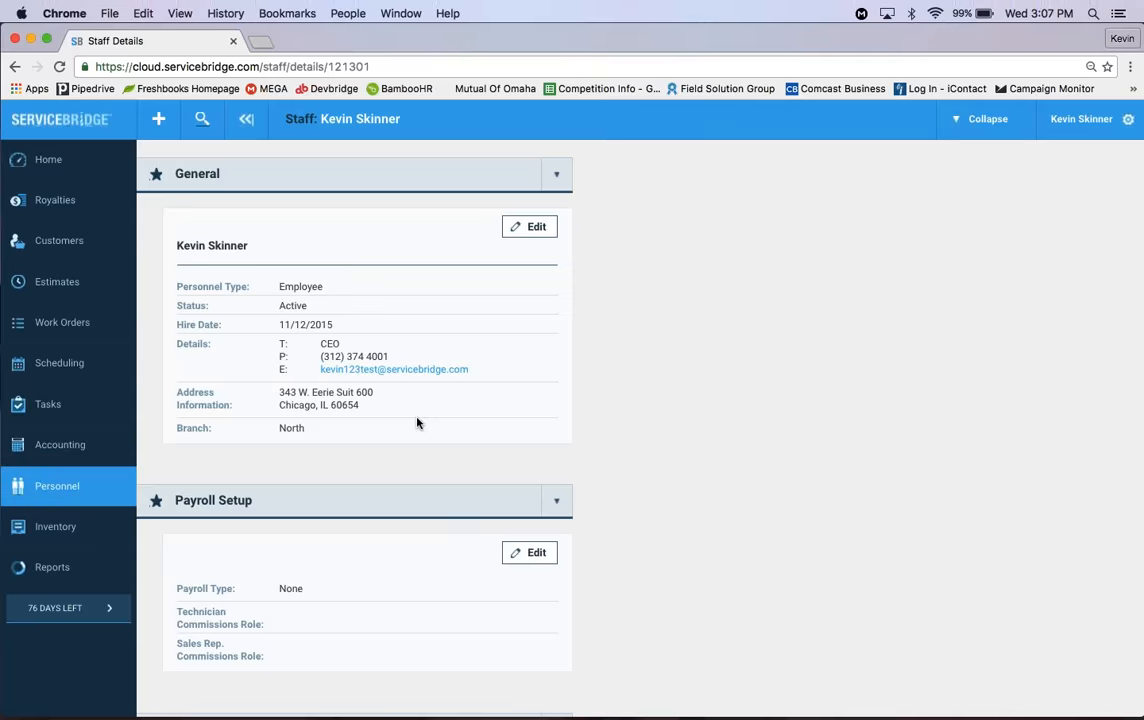
scroll(417, 423, "down", 5)
scroll(417, 423, "down", 10)
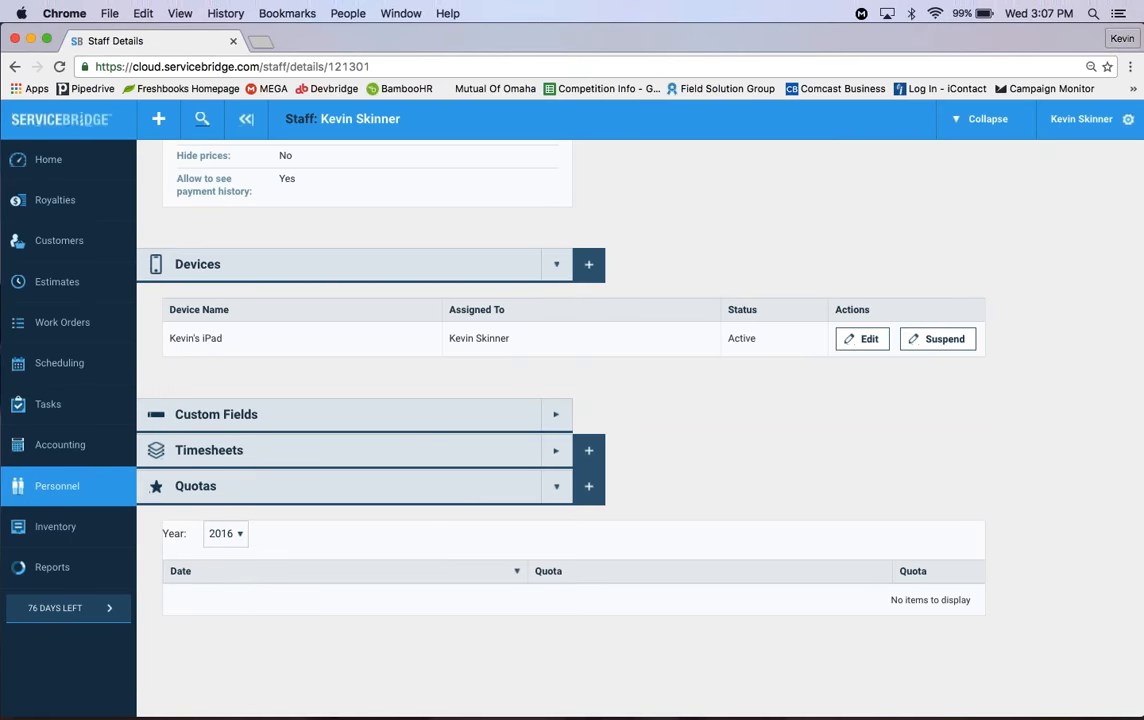
left_click(554, 454)
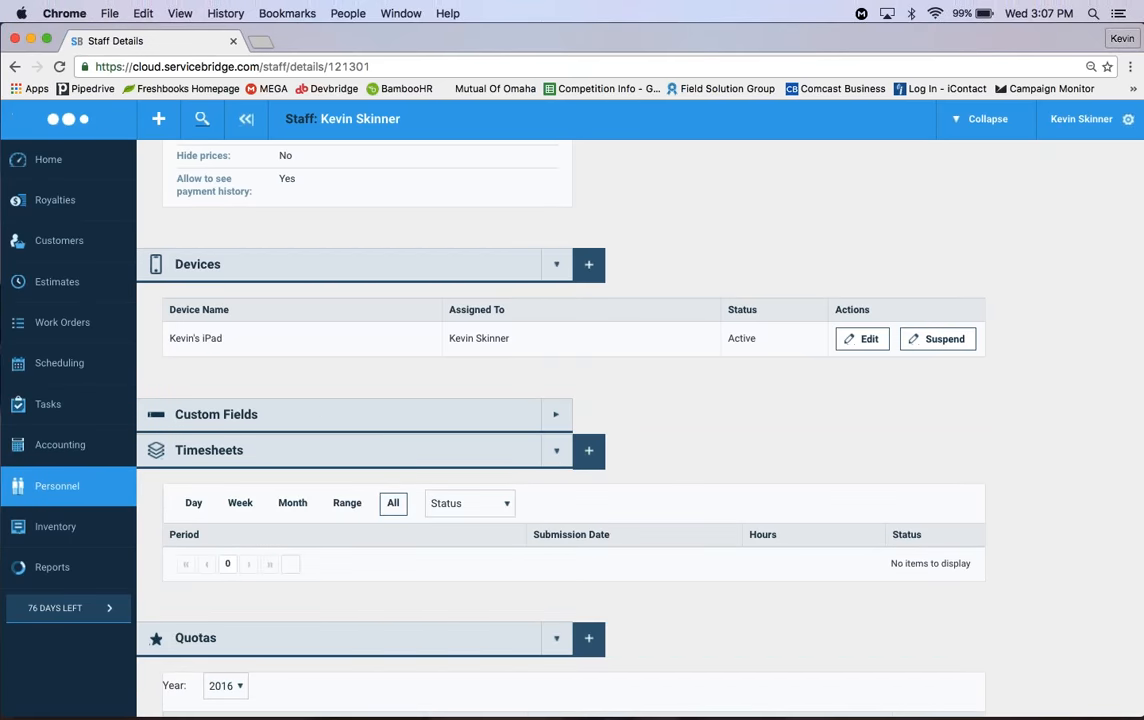
scroll(554, 455, "down", 3)
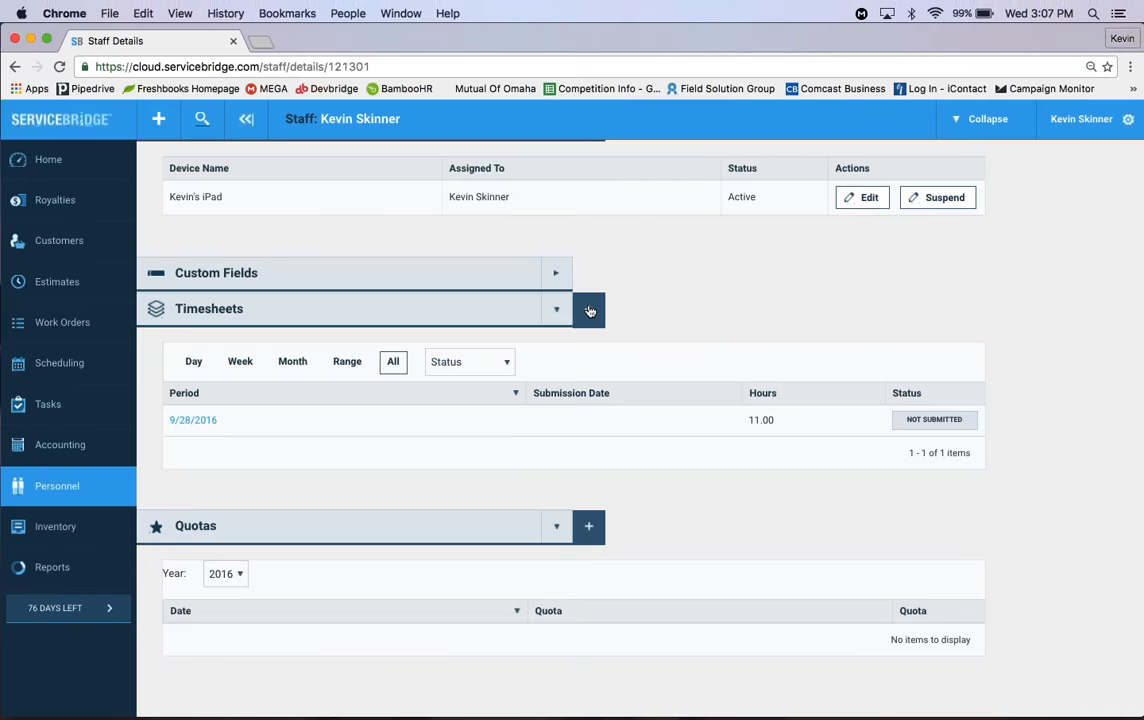
Open the 9/28/2016 timesheet and review its summary by time code and its individual entries.
mouse_move(202, 694)
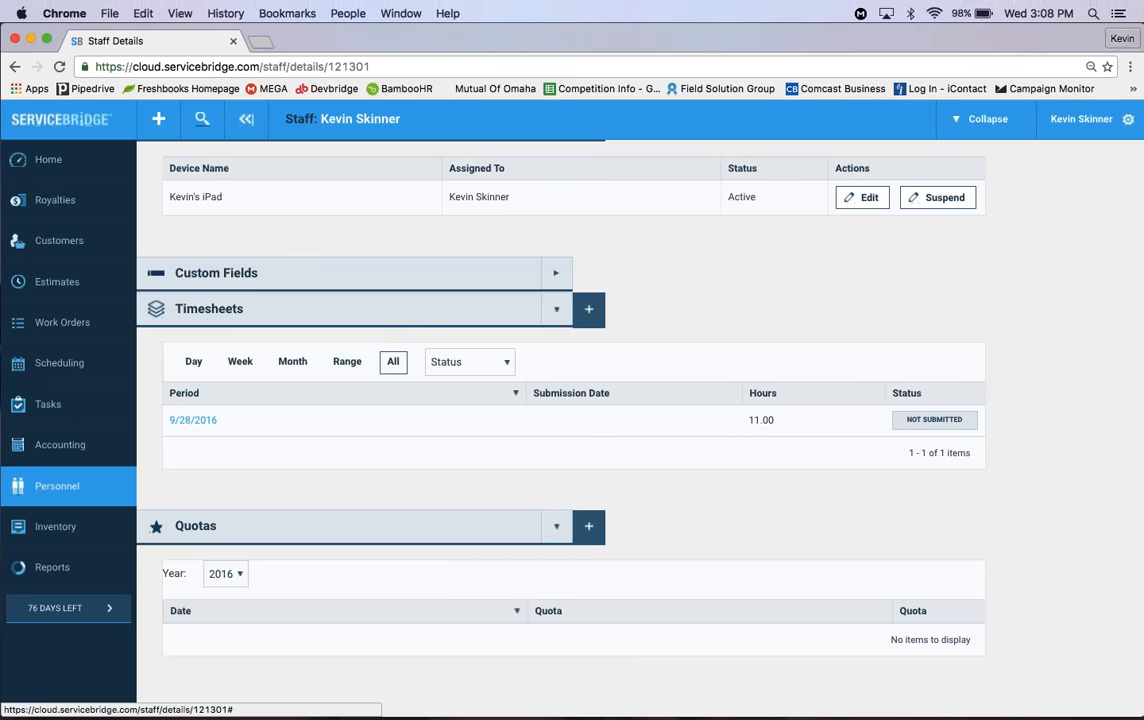
left_click(186, 421)
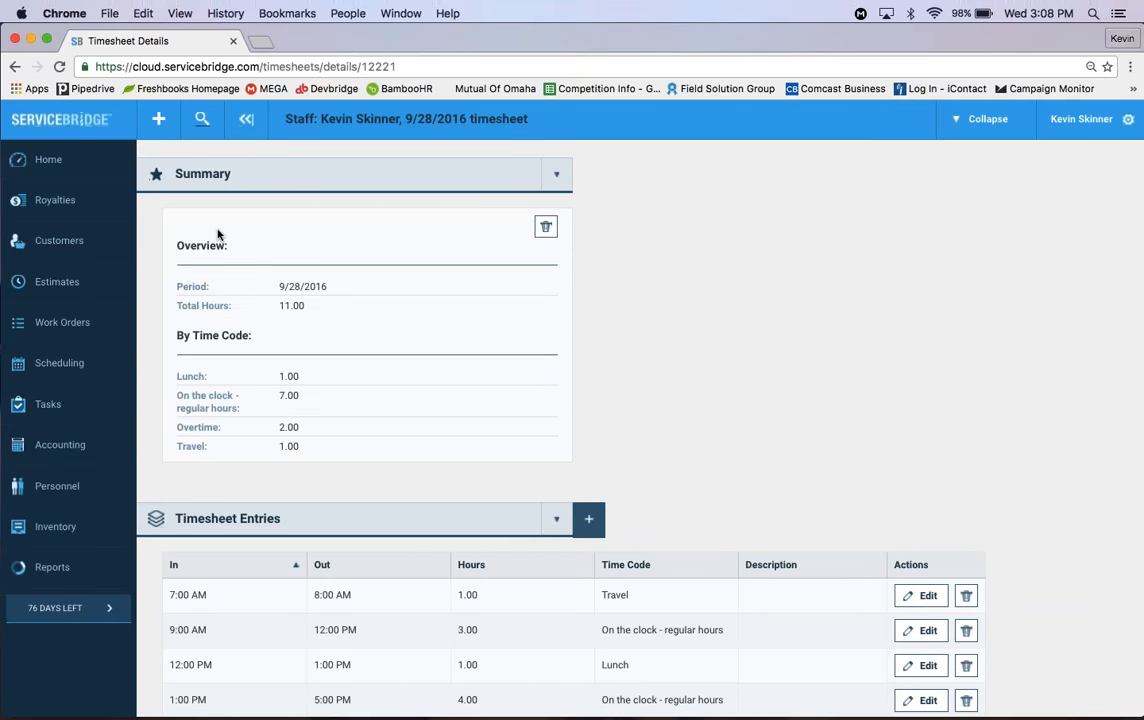
scroll(294, 498, "down", 2)
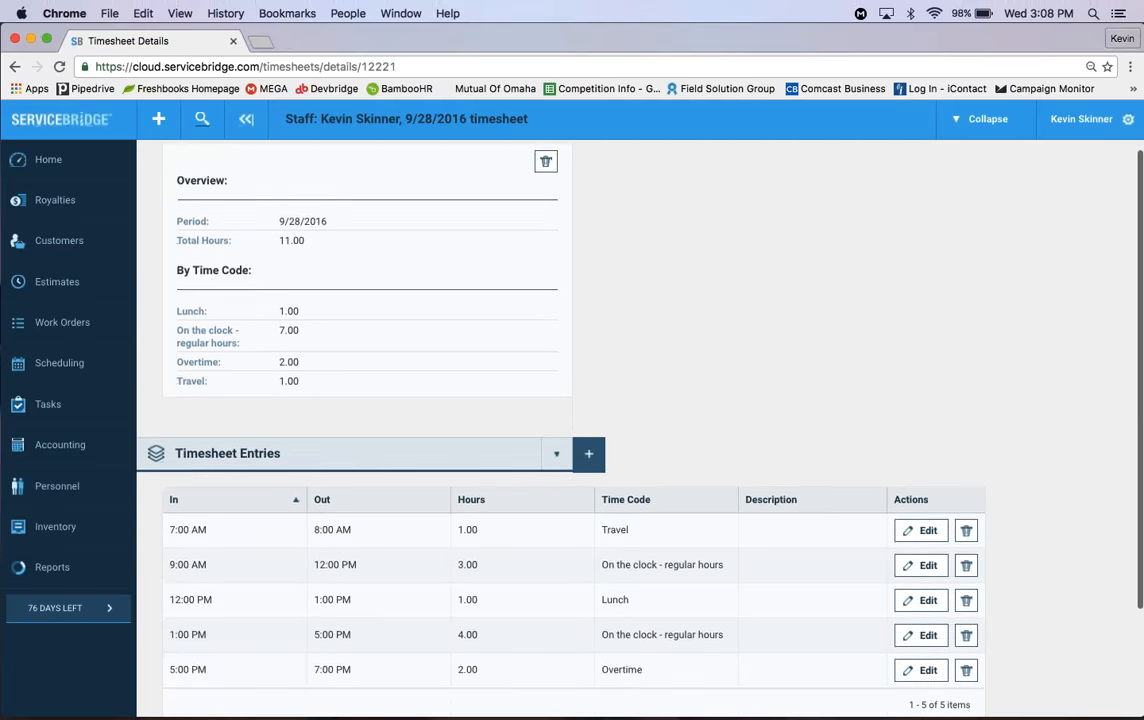
scroll(580, 430, "down", 1)
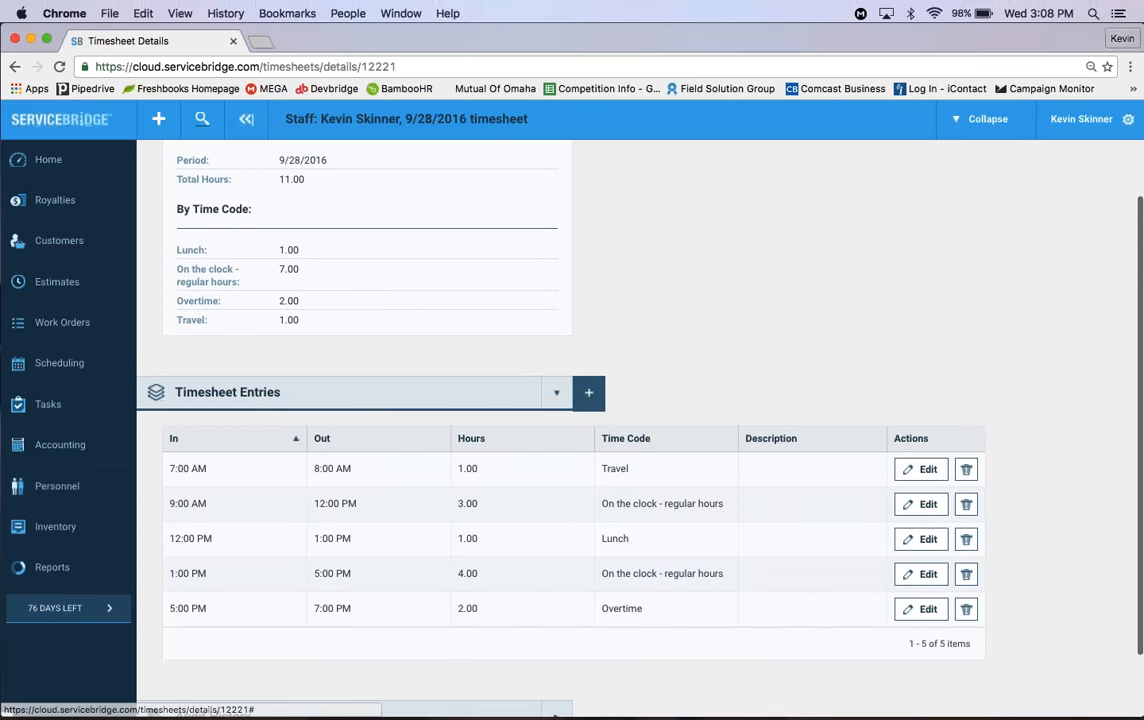
scroll(580, 400, "down", 1)
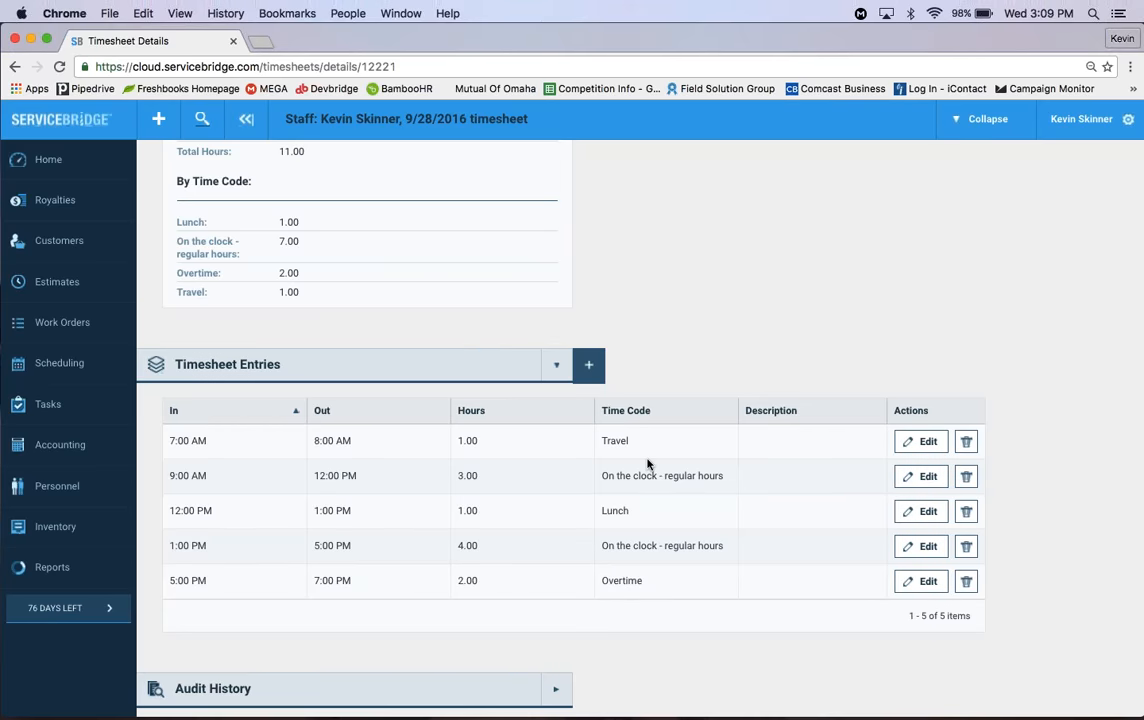
scroll(610, 468, "up", 3)
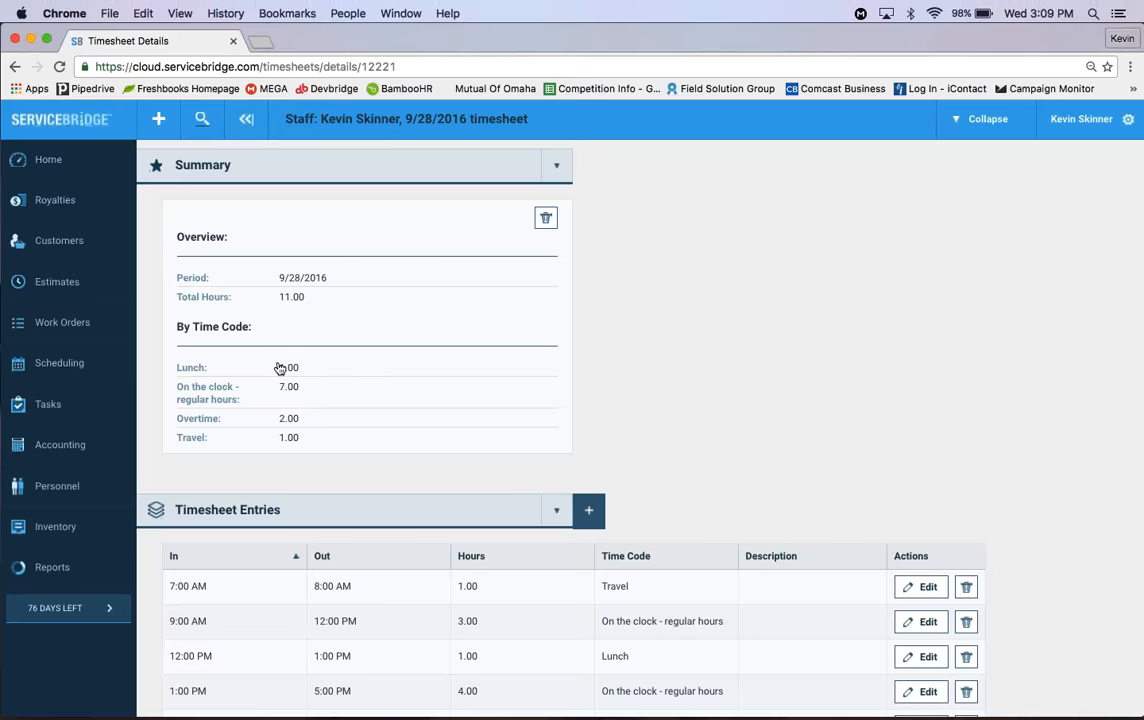
scroll(386, 324, "down", 4)
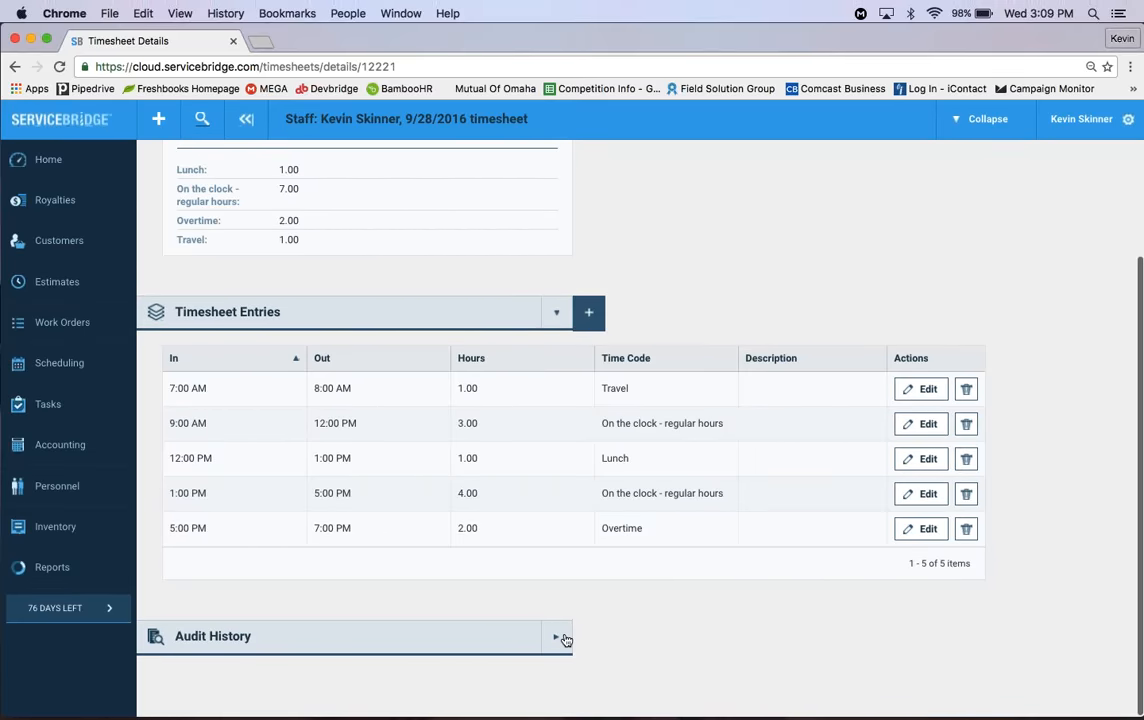
Expand the timesheet's audit history and examine the logged entry creations and tag changes.
left_click(560, 638)
scroll(490, 433, "down", 3)
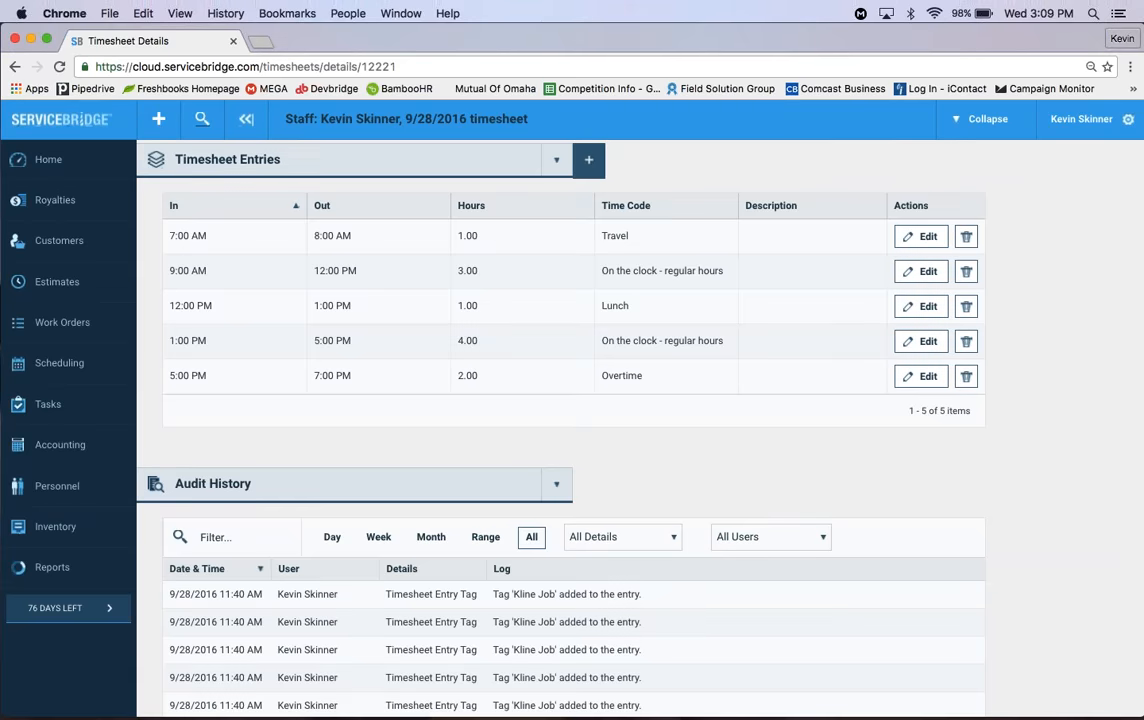
scroll(403, 409, "down", 4)
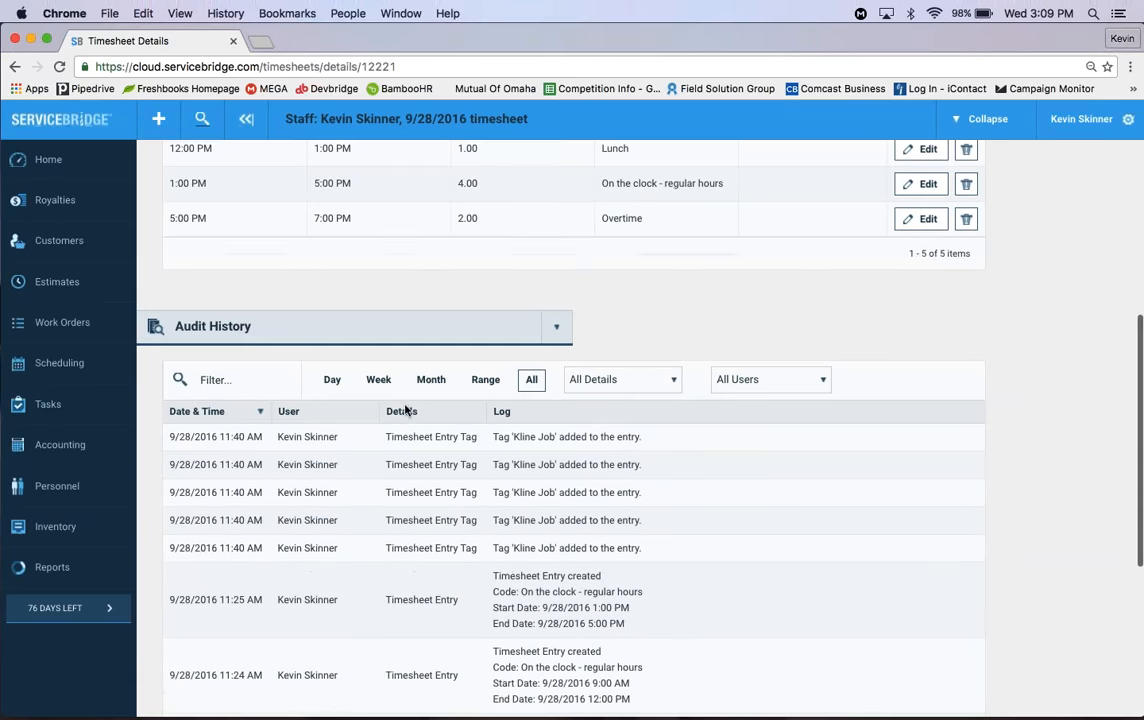
scroll(403, 409, "down", 1)
scroll(432, 449, "down", 3)
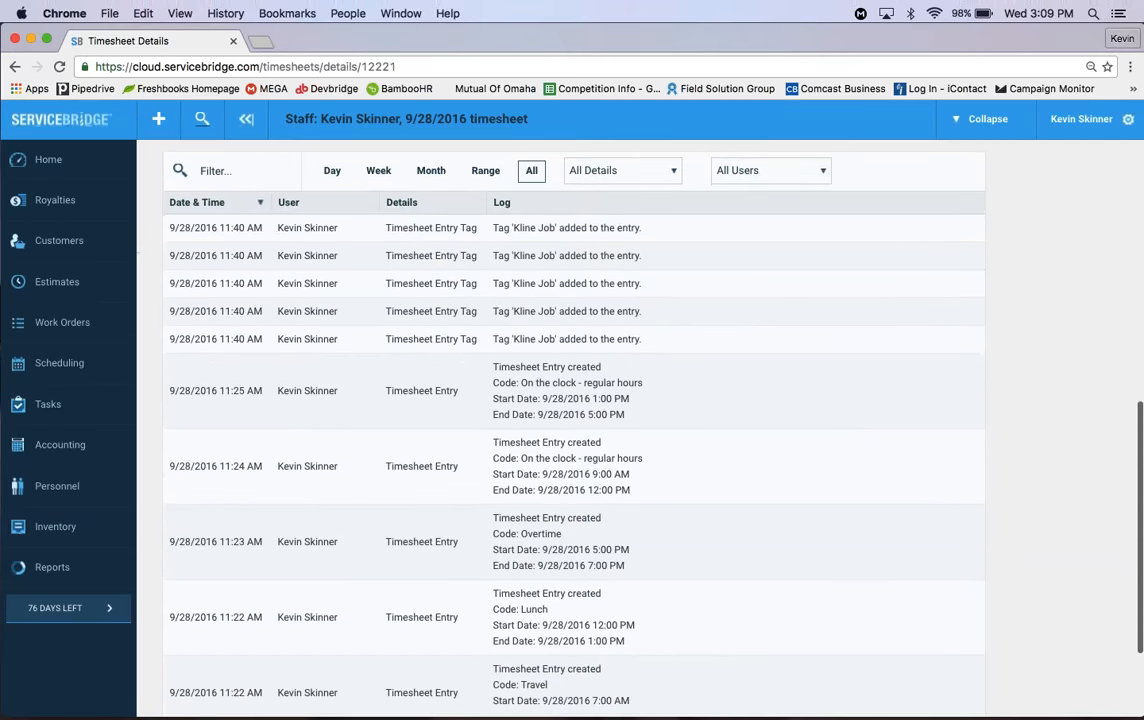
scroll(432, 449, "up", 2)
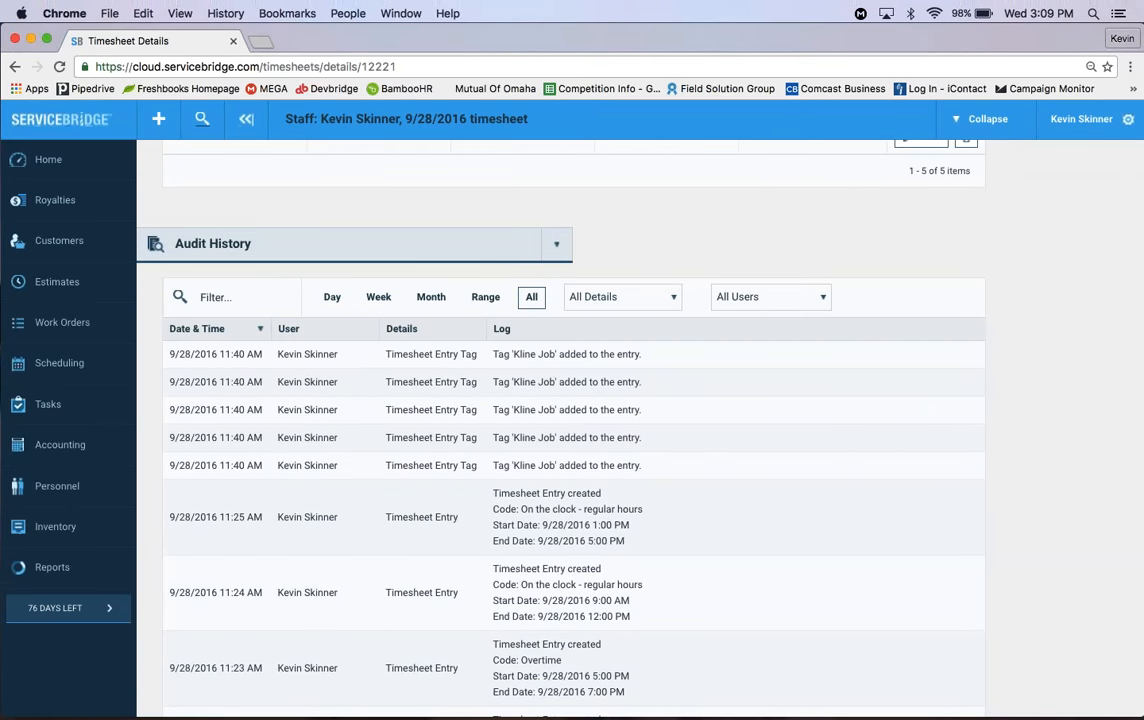
scroll(295, 342, "down", 2)
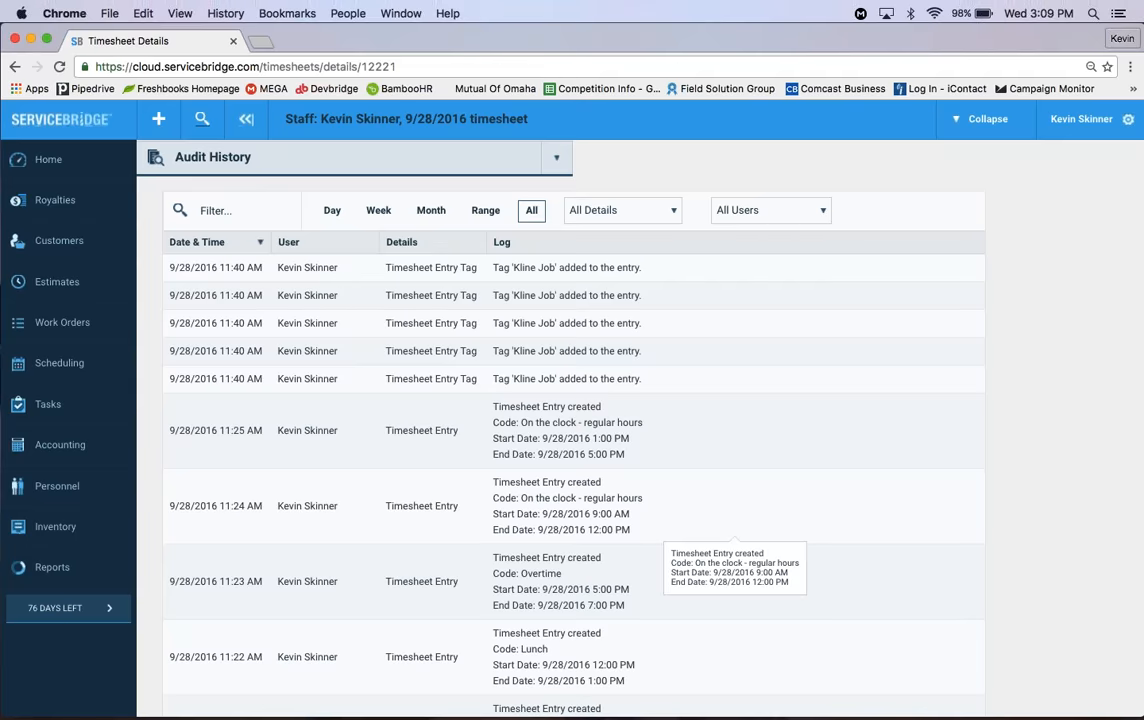
scroll(401, 550, "down", 3)
scroll(401, 550, "up", 10)
scroll(401, 552, "down", 5)
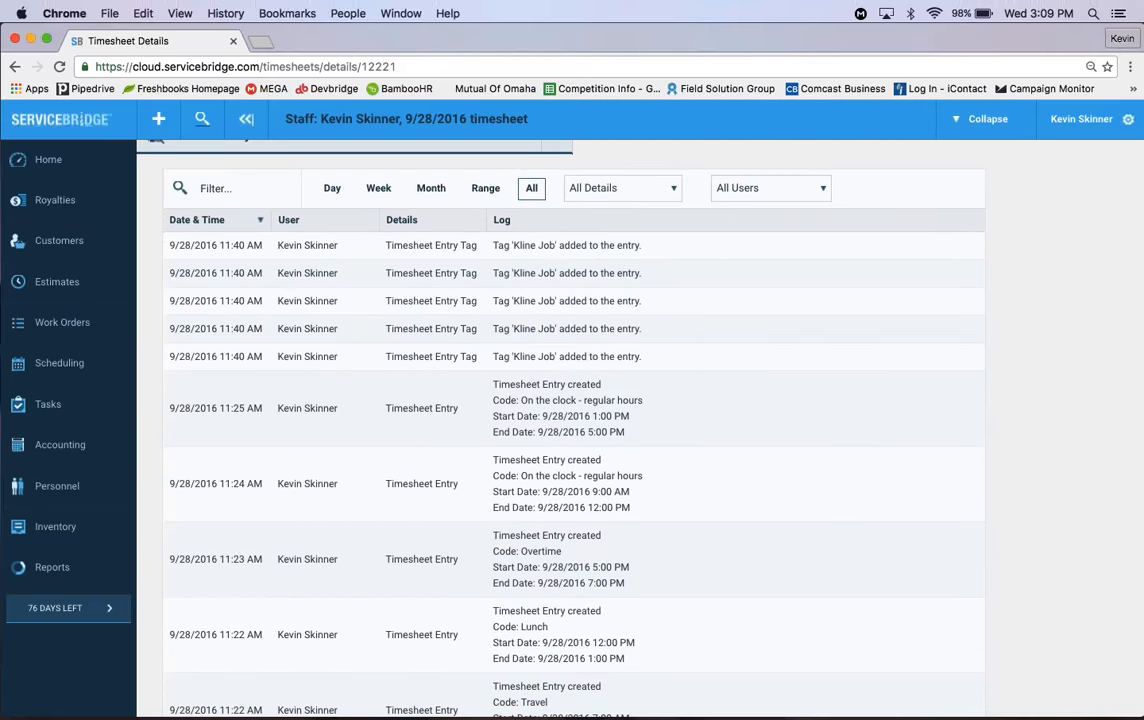
scroll(442, 442, "up", 3)
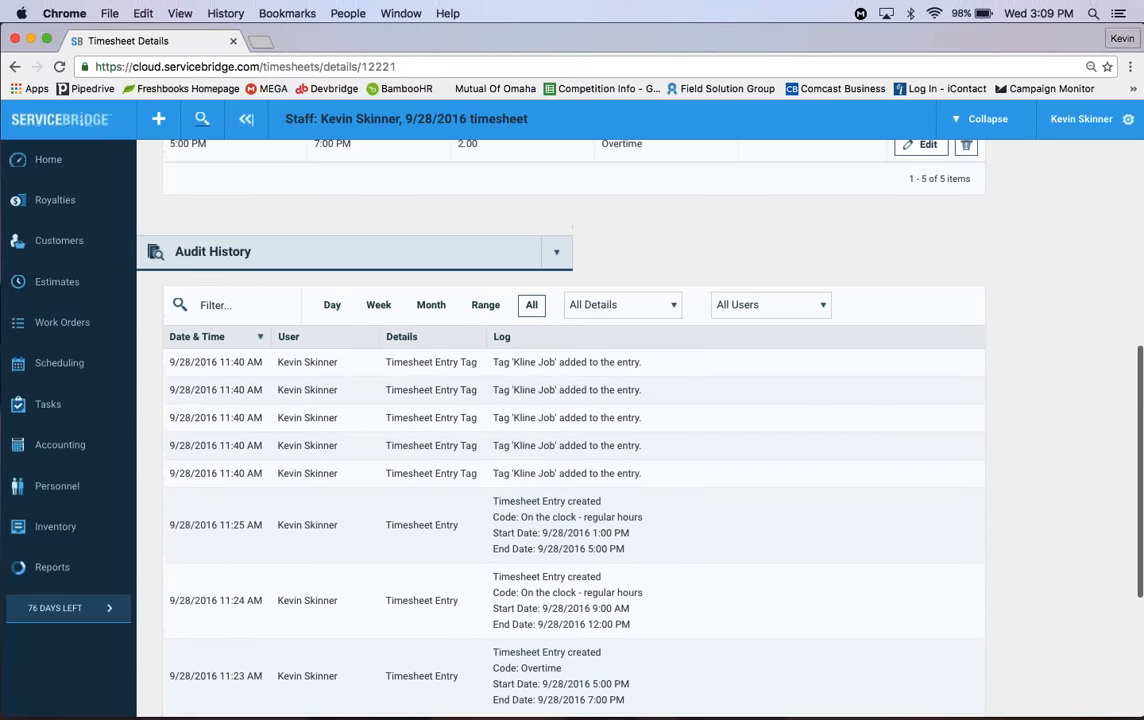
scroll(350, 435, "up", 10)
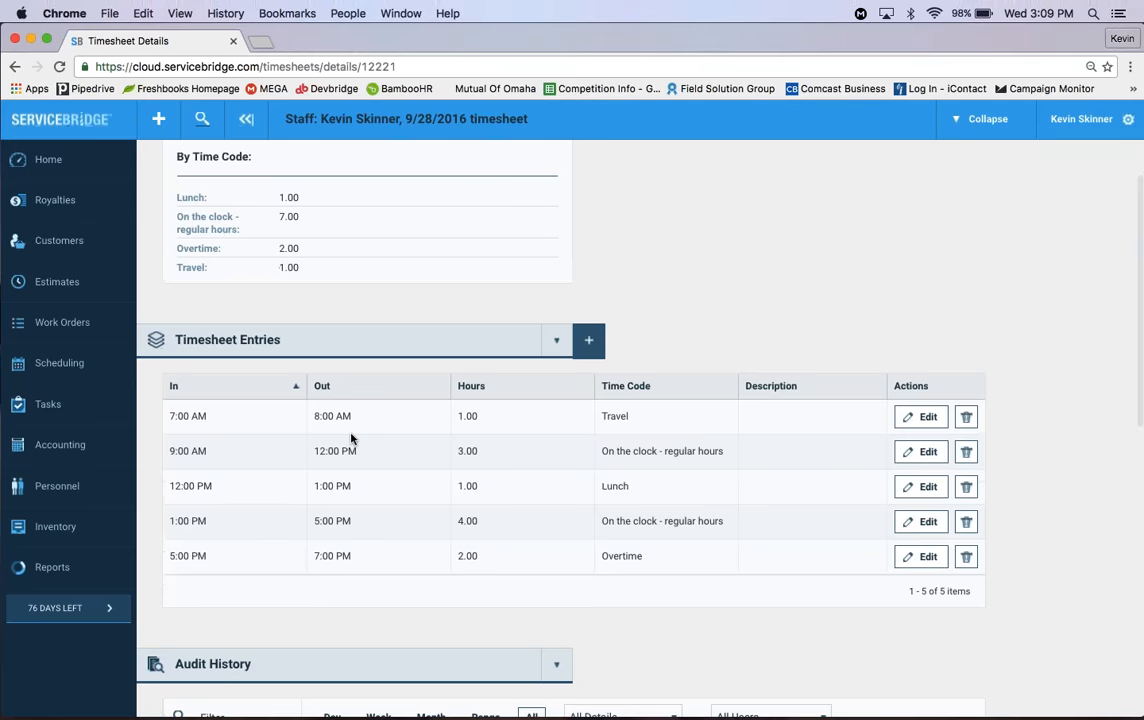
Add the Smith Project tag to the 7:00 AM to 8:00 AM Travel entry and save it.
left_click(921, 418)
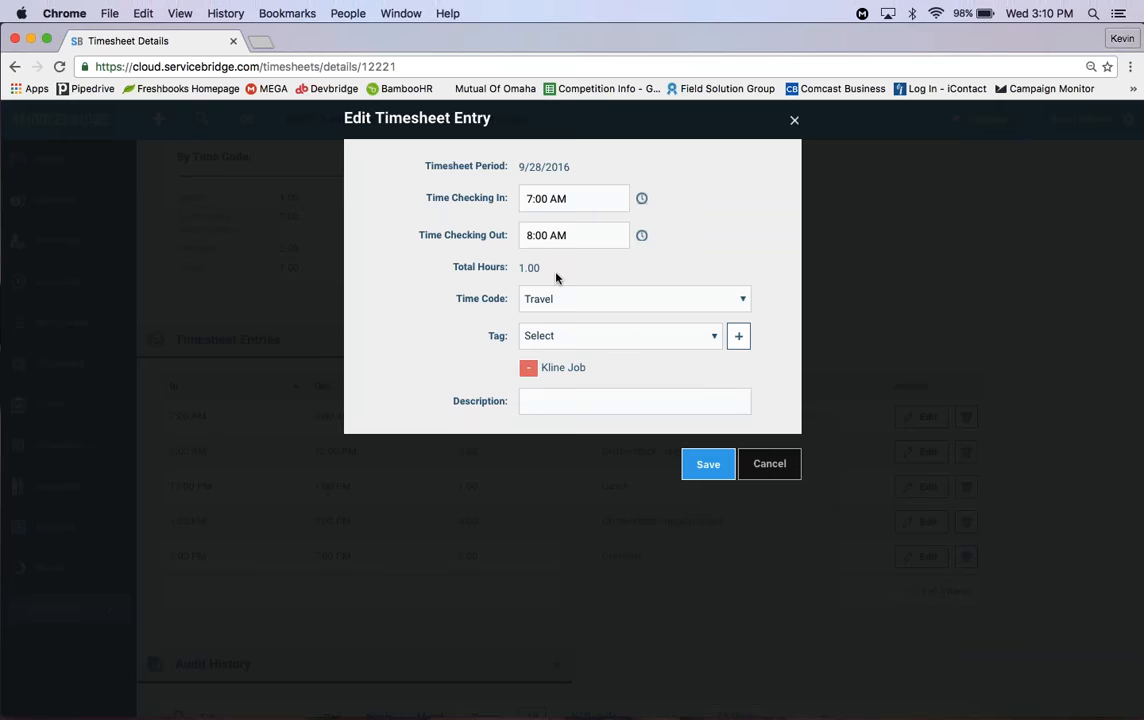
left_click(711, 335)
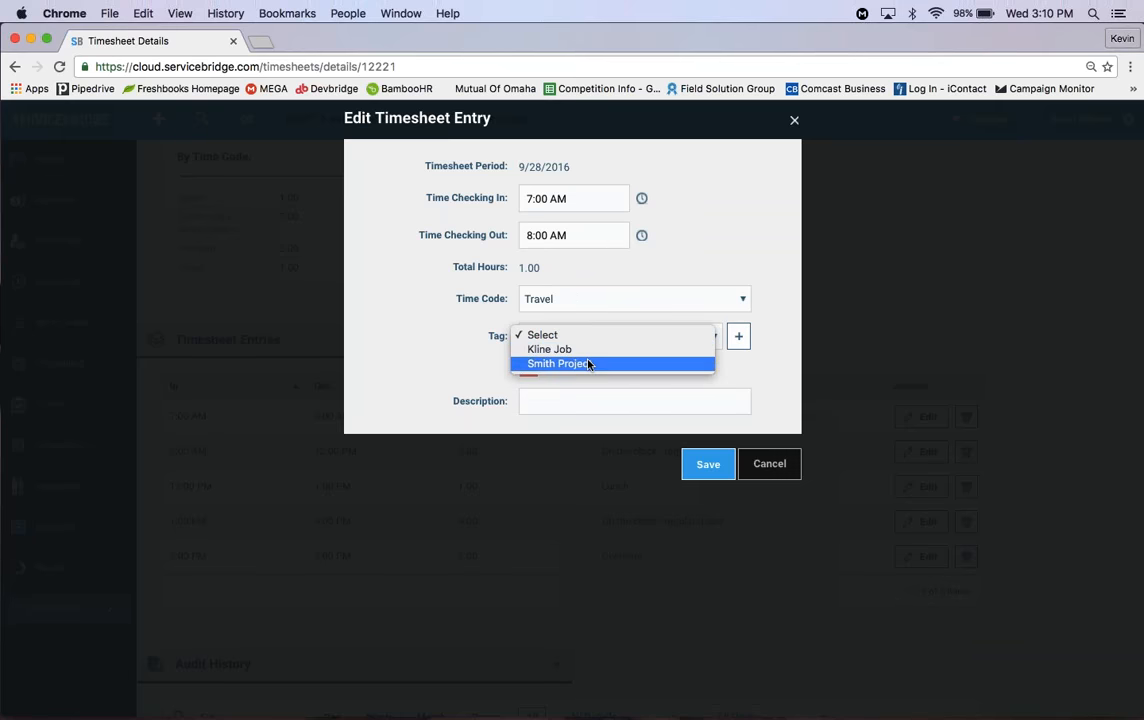
left_click(576, 364)
left_click(740, 338)
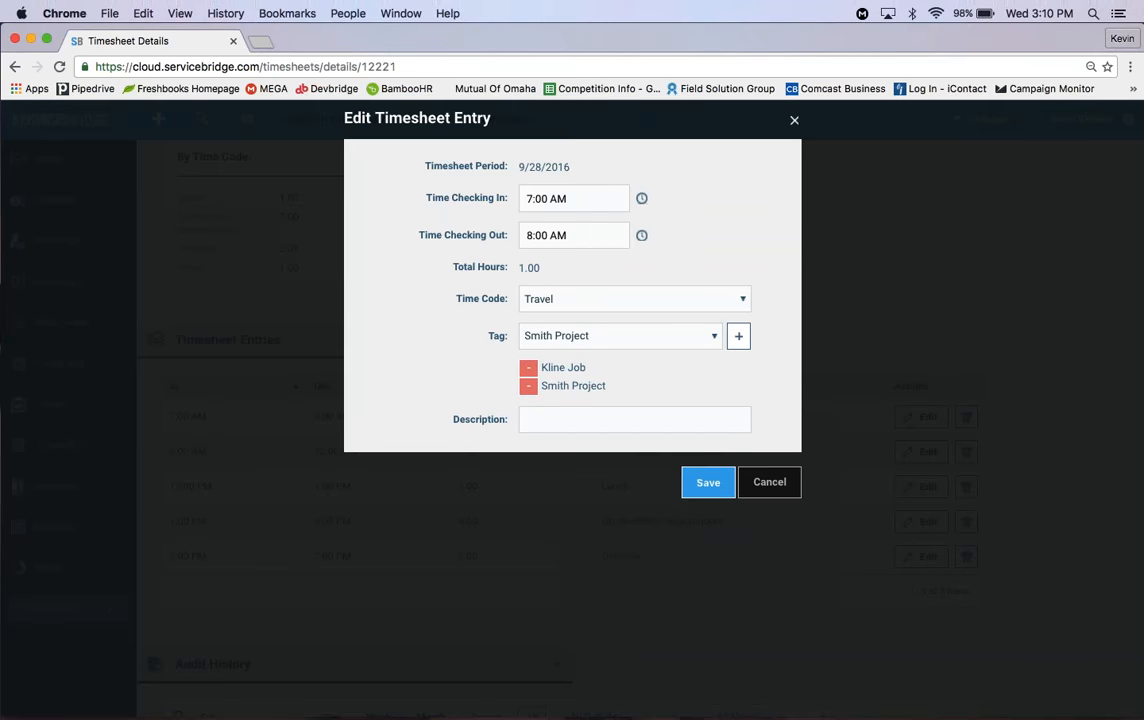
left_click(707, 482)
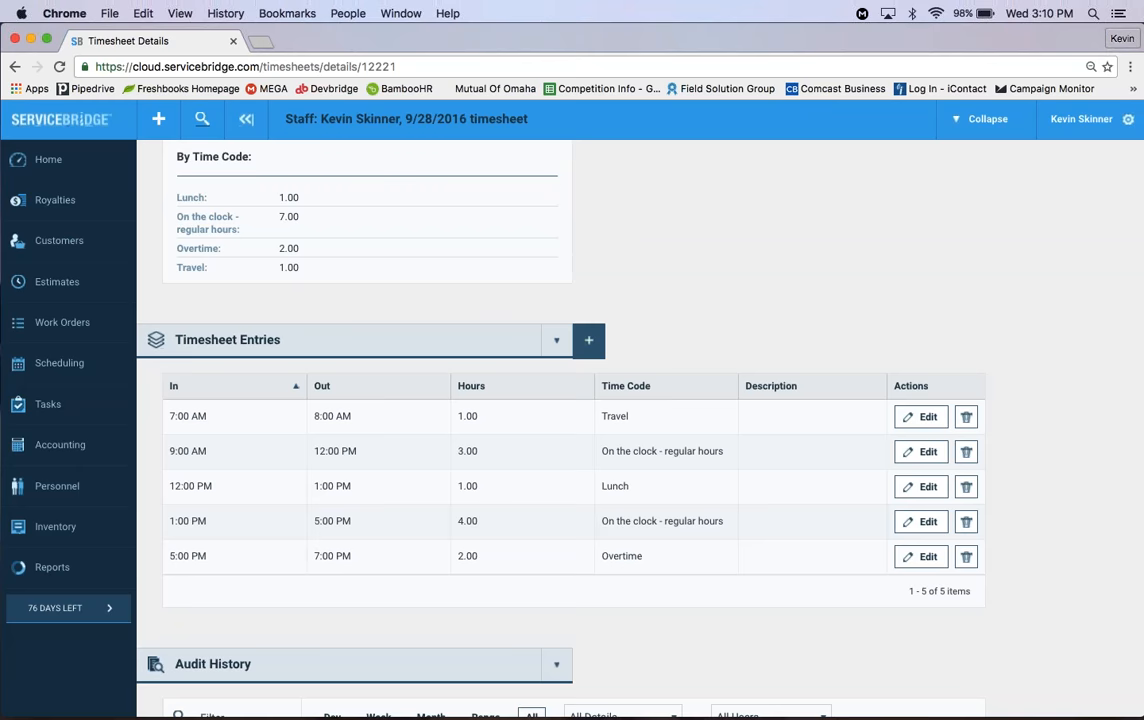
Assign the Kline Job tag to the new 7:00 AM to 8:00 AM Travel entry for 9/27/2016 and save the entry.
scroll(567, 536, "up", 2)
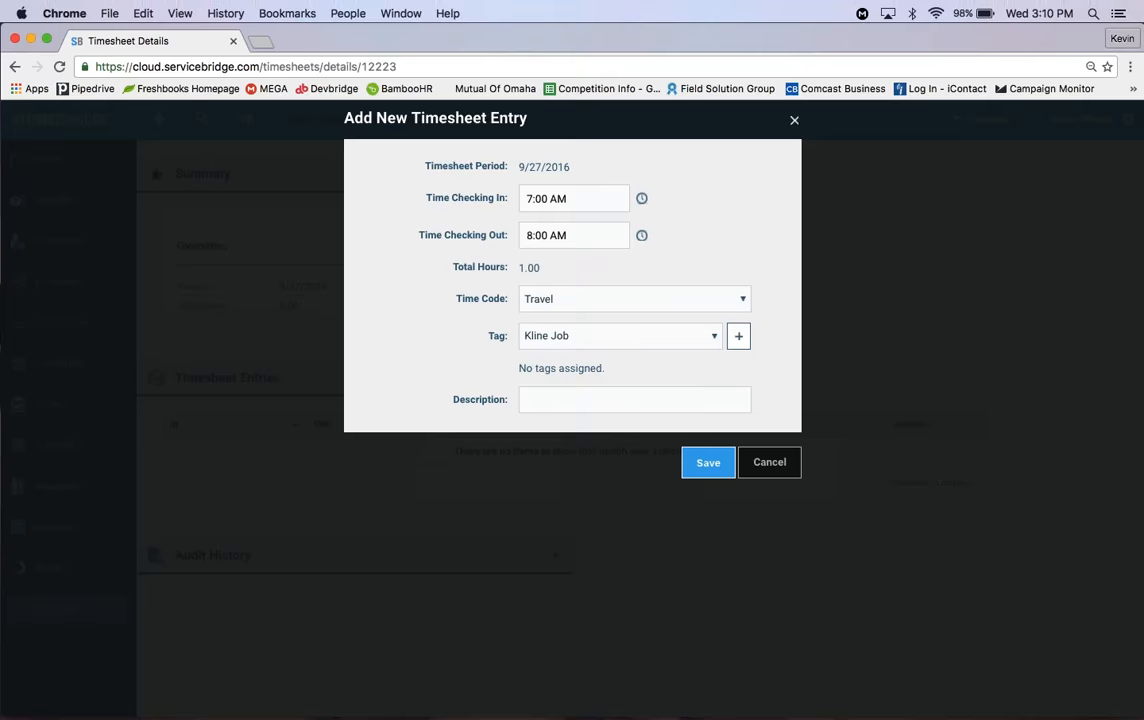
left_click(738, 336)
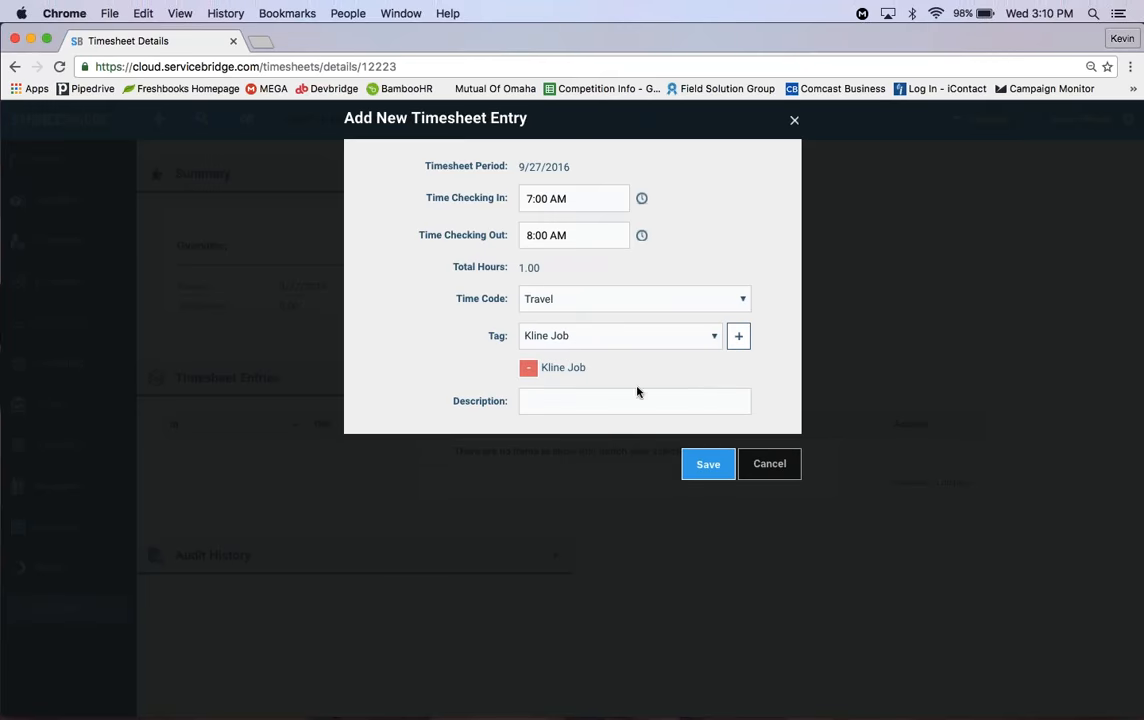
left_click(708, 463)
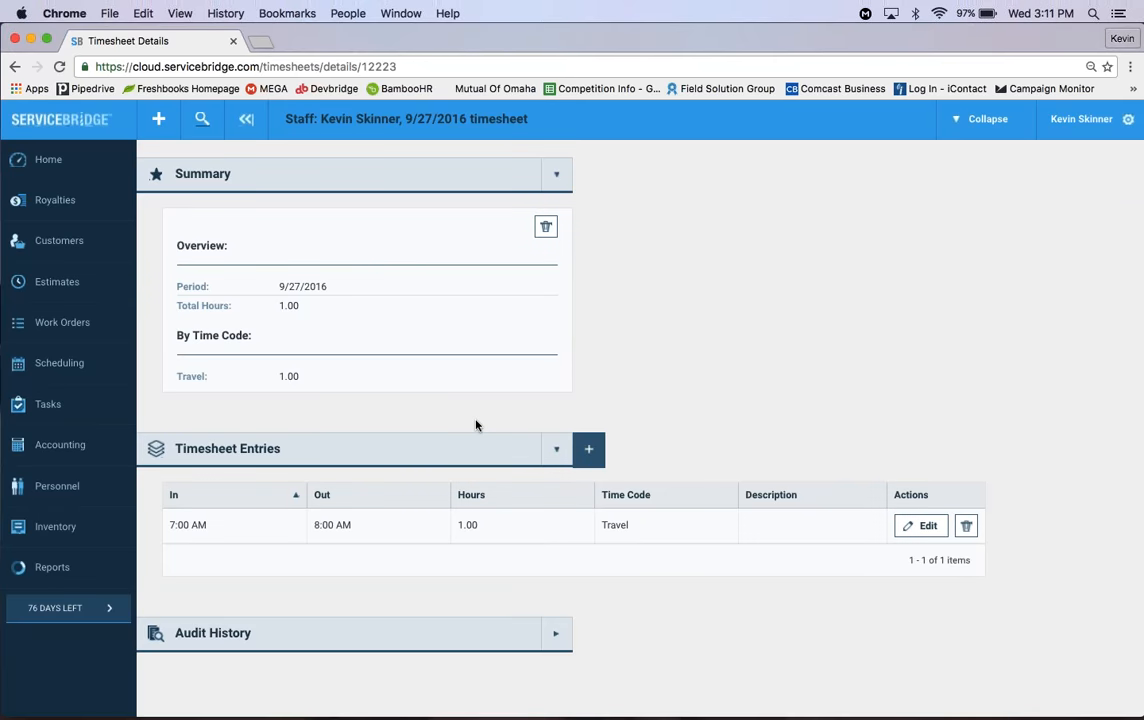
Return to the signed-in user's own personnel record and expand its Timesheets section to review the listed timesheets.
left_click(57, 485)
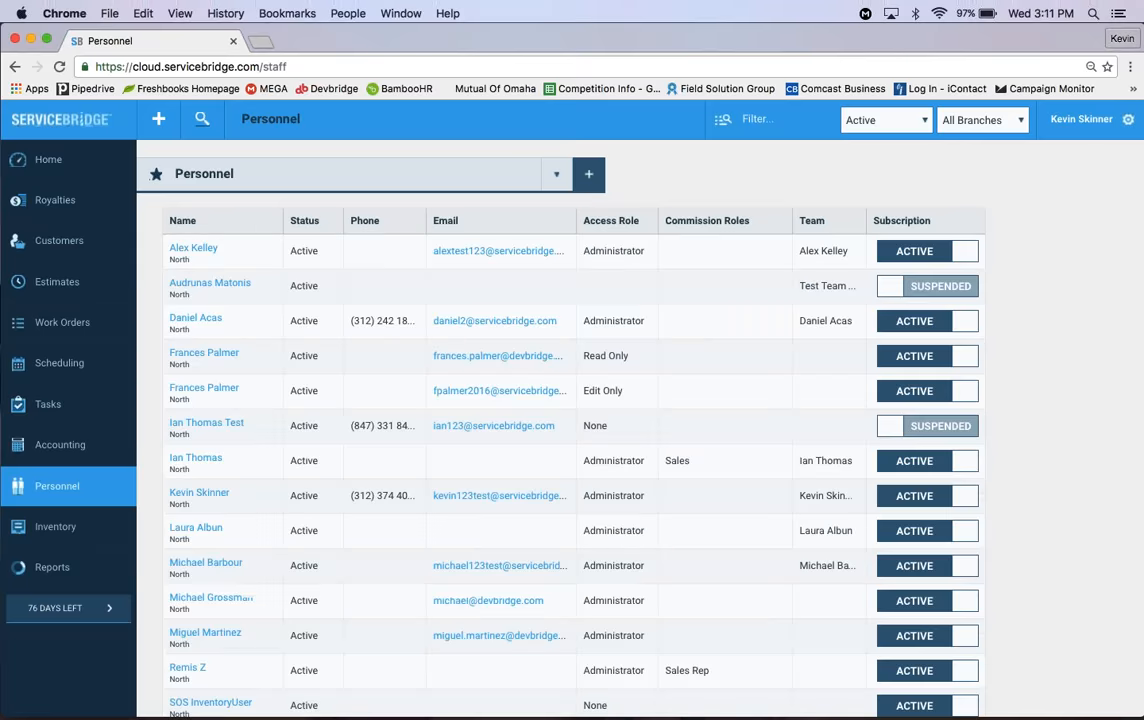
scroll(230, 523, "down", 5)
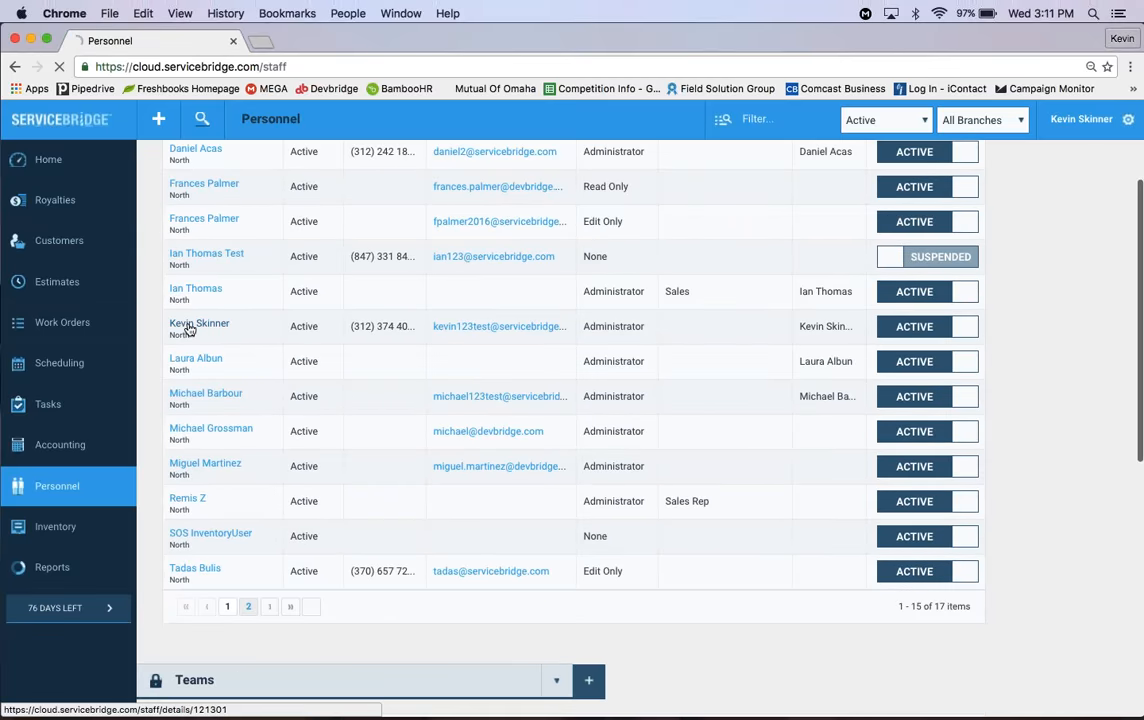
left_click(192, 325)
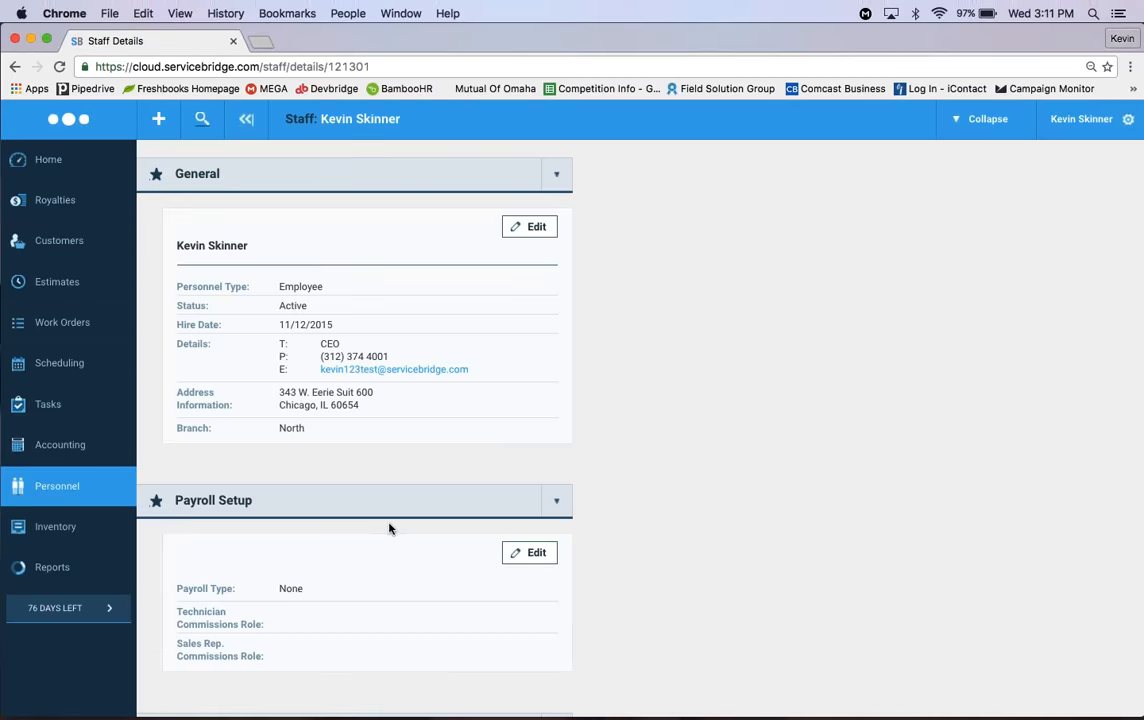
scroll(389, 528, "down", 10)
scroll(389, 528, "down", 5)
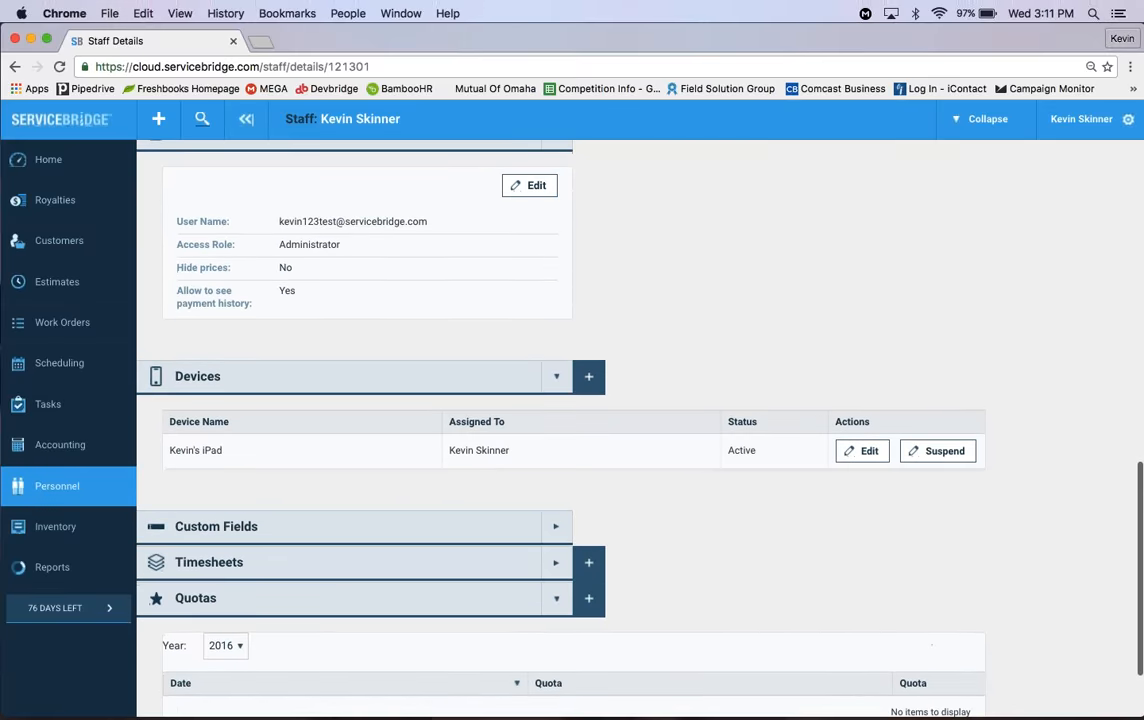
scroll(389, 528, "down", 2)
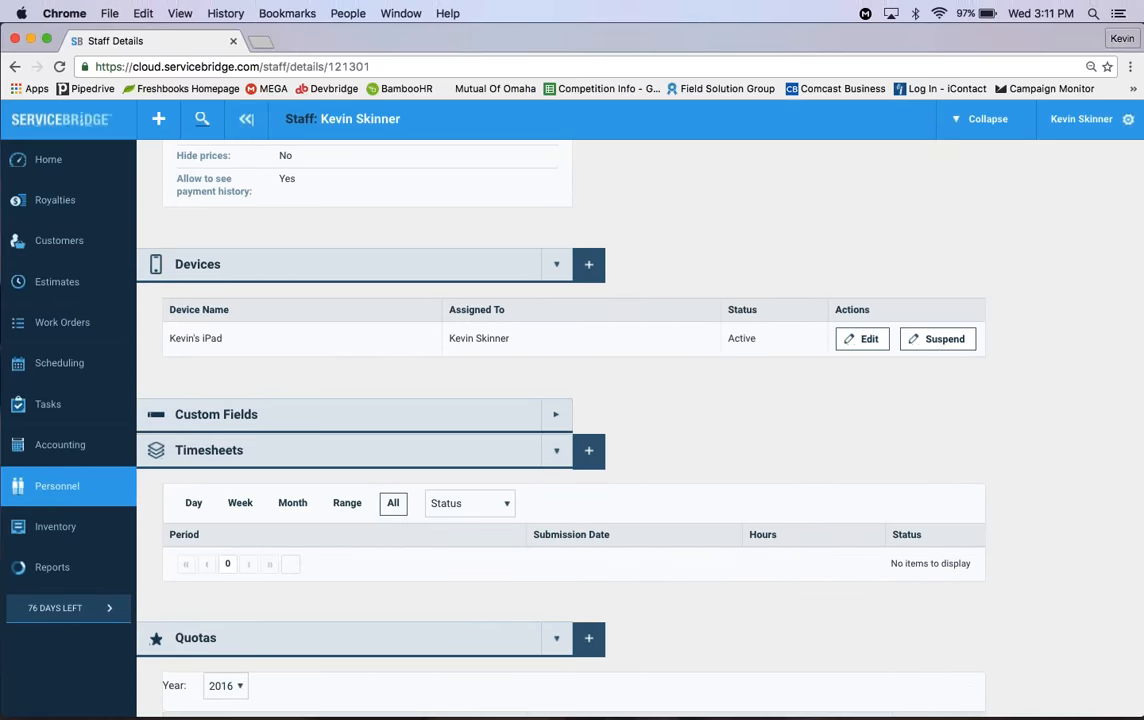
scroll(573, 430, "down", 3)
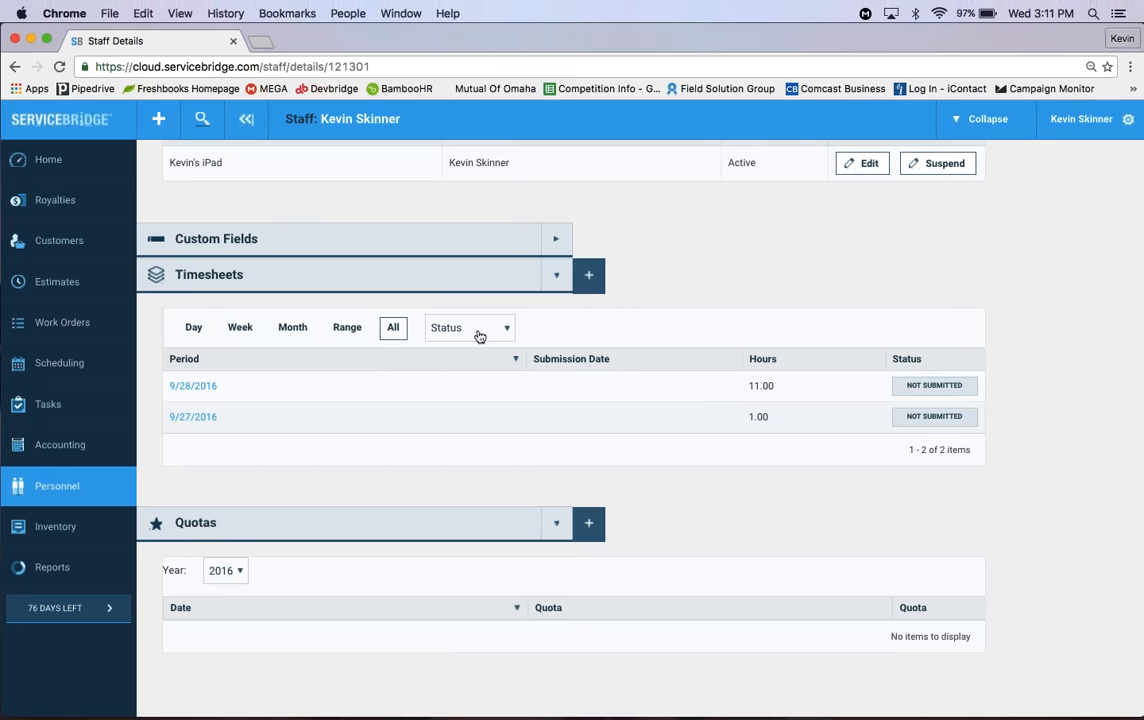
Filter the timesheets by month and examine the available status filter options without choosing one.
left_click(292, 327)
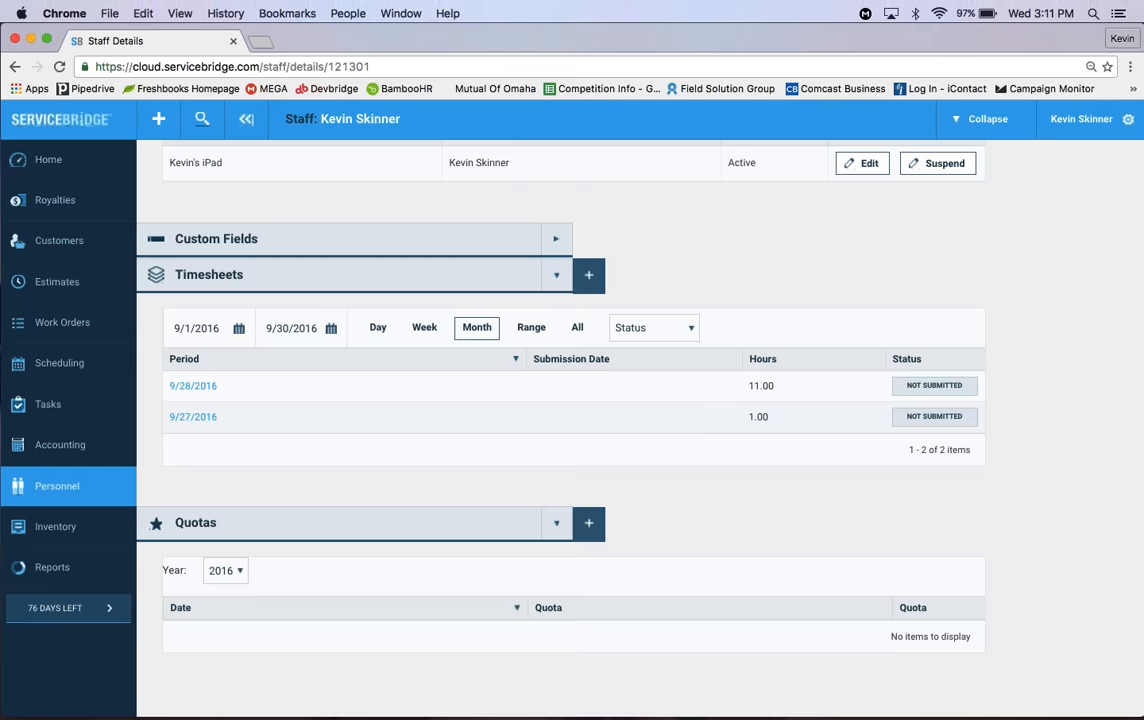
left_click(684, 328)
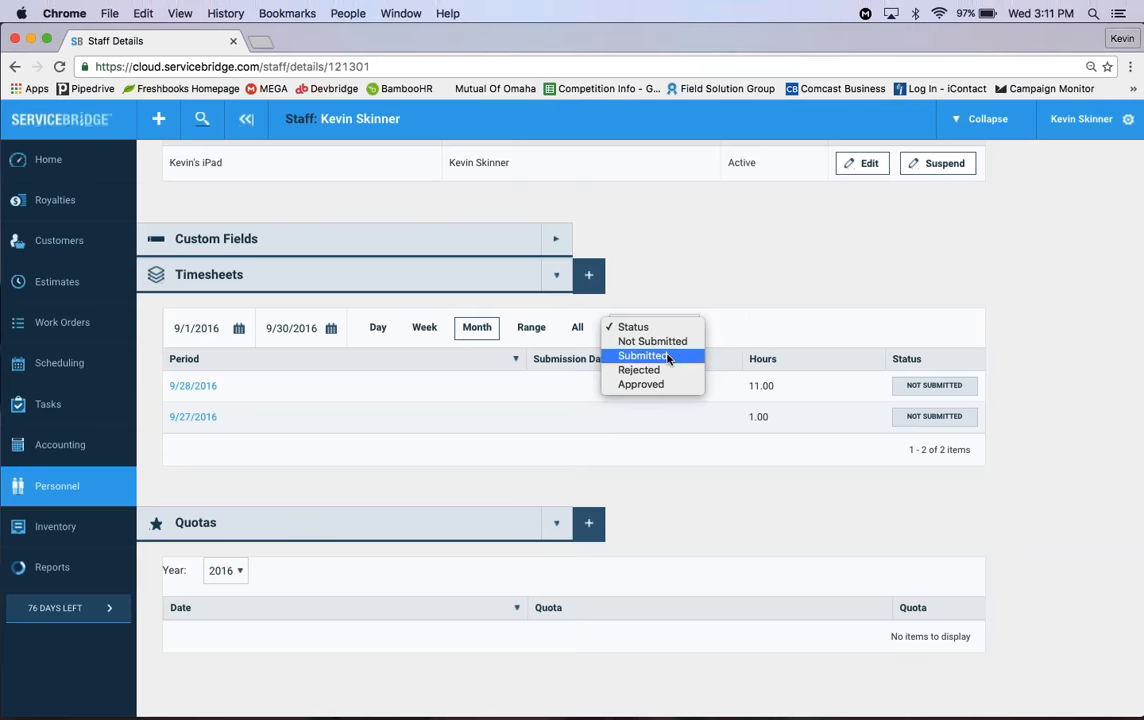
key("Escape")
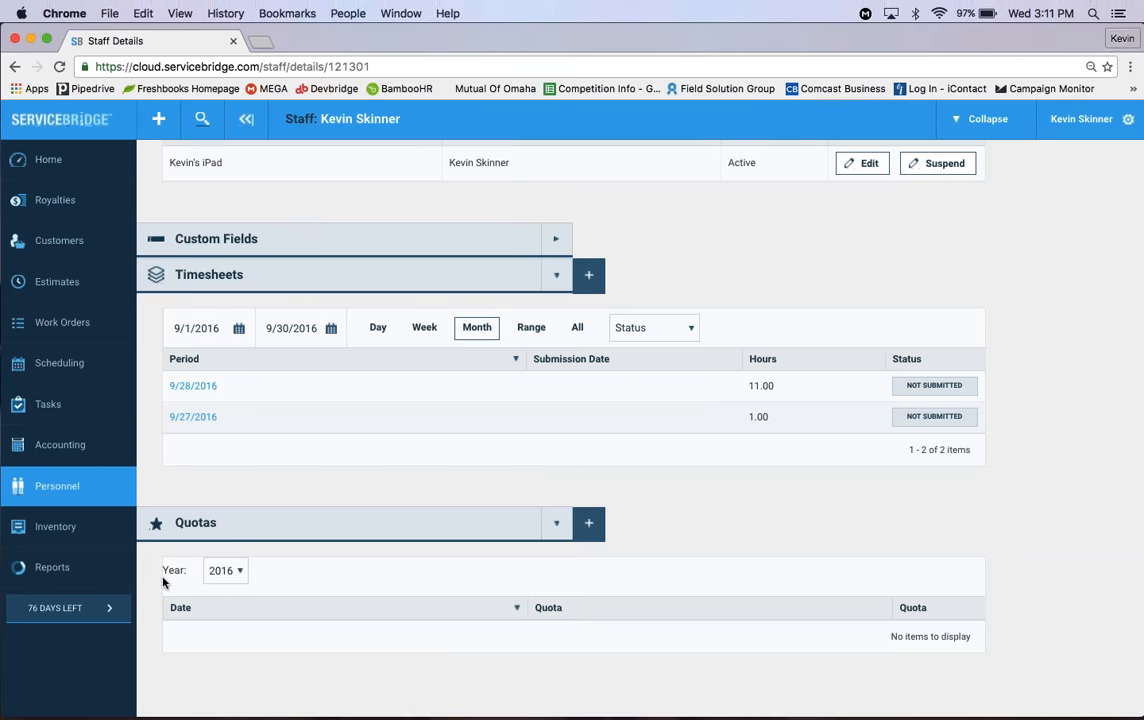
Create a new custom report of type Timesheets under Accounting Reports.
left_click(40, 572)
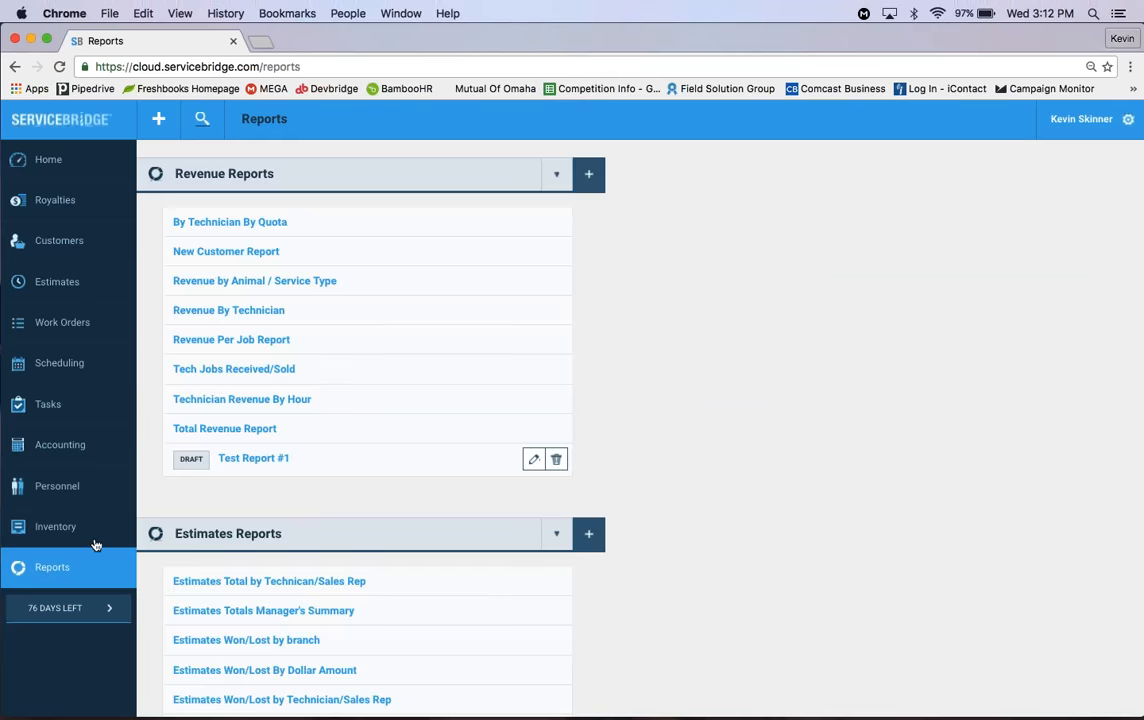
scroll(557, 375, "down", 10)
scroll(557, 375, "down", 4)
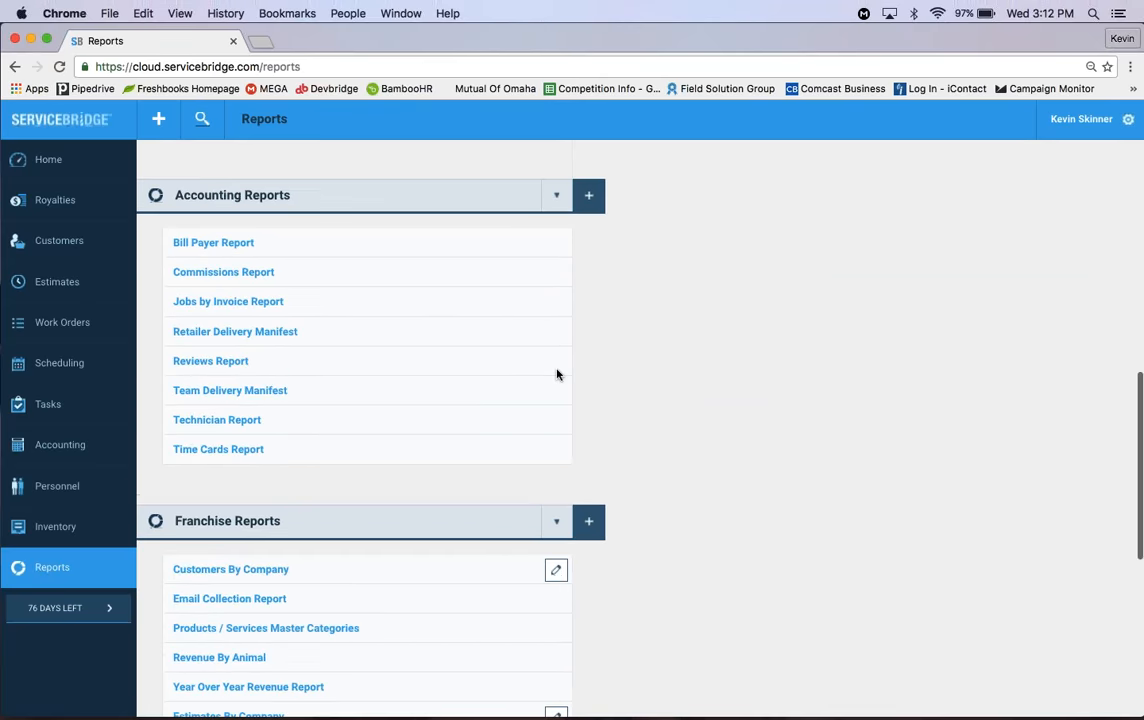
left_click(588, 211)
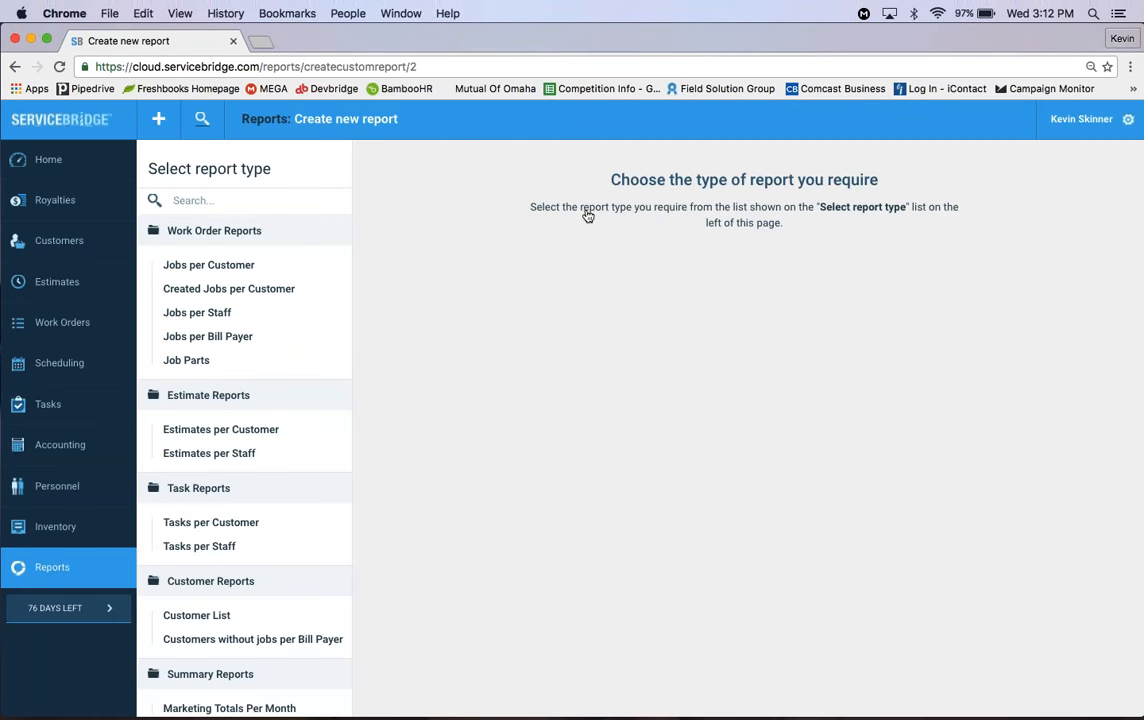
scroll(253, 270, "down", 10)
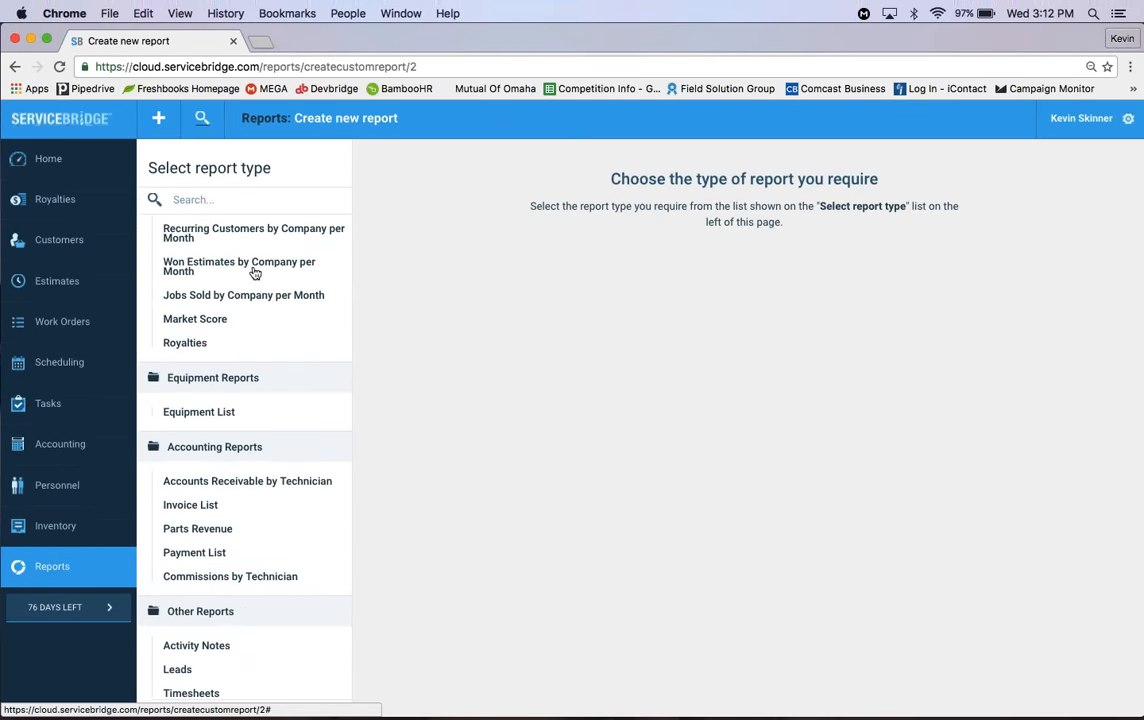
left_click(194, 697)
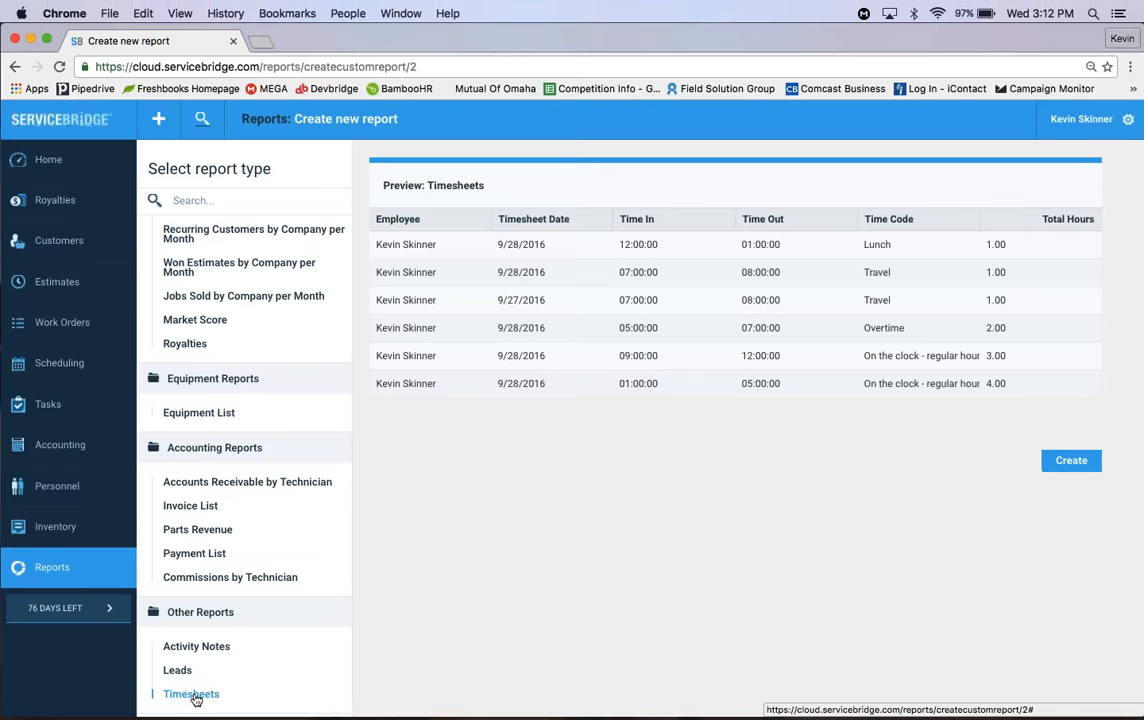
left_click(1063, 463)
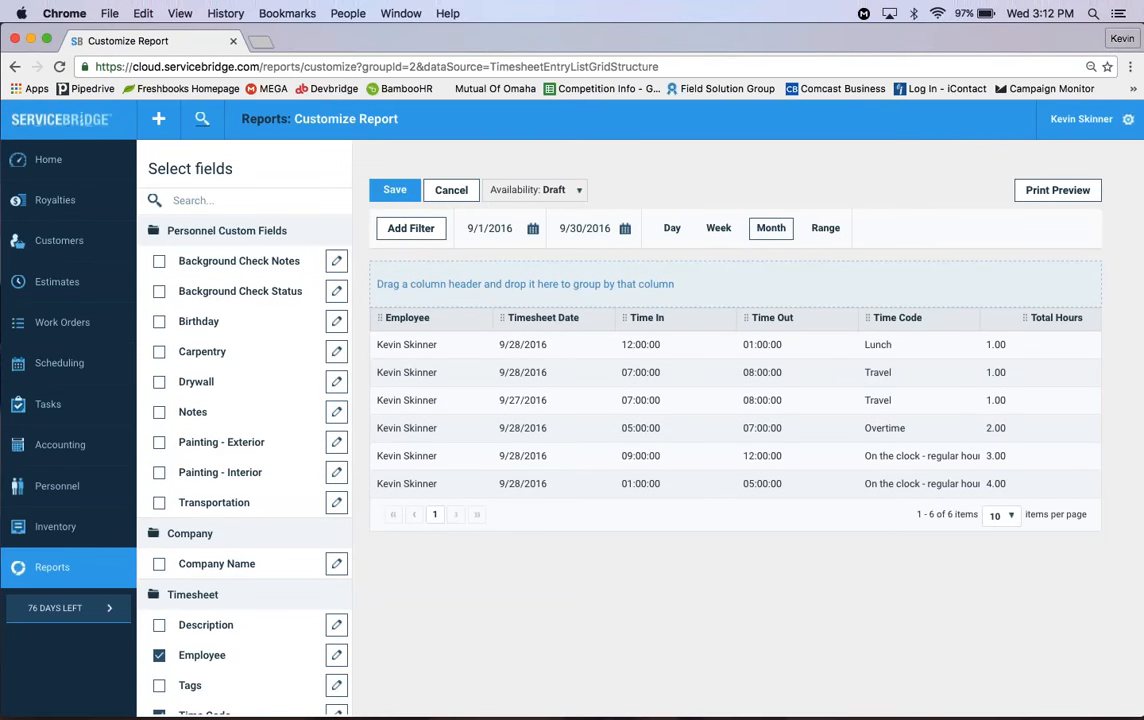
Add the Tags, Description and Company Name fields to the timesheets report.
scroll(244, 440, "down", 1)
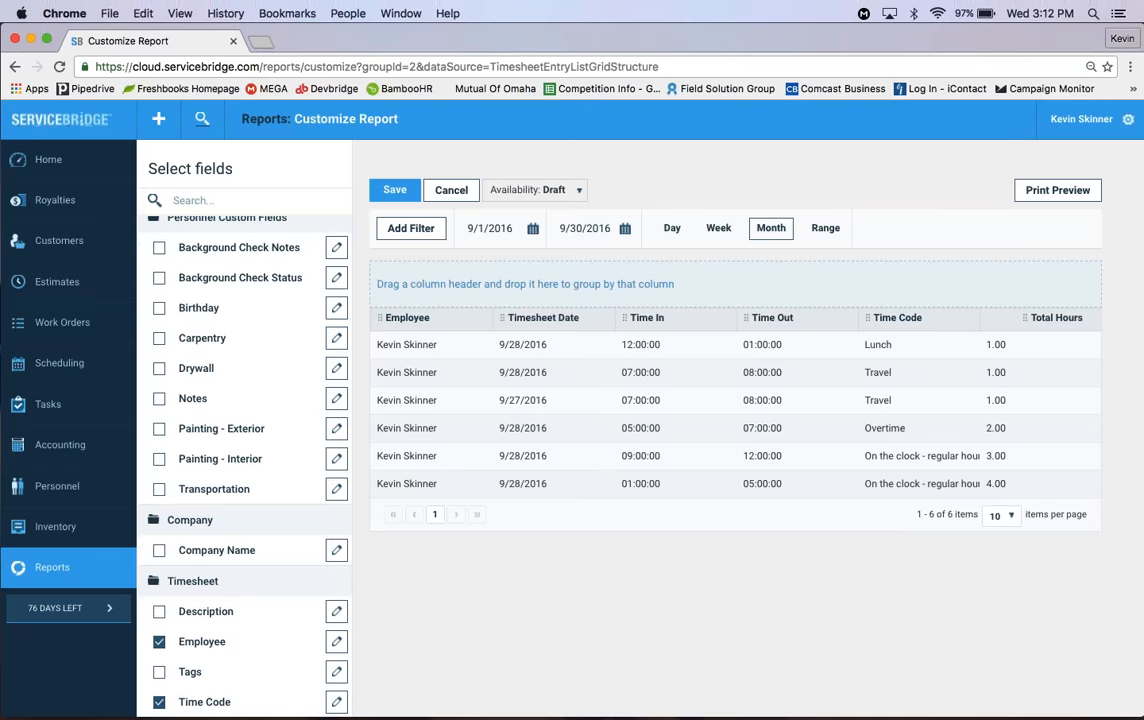
scroll(244, 450, "down", 3)
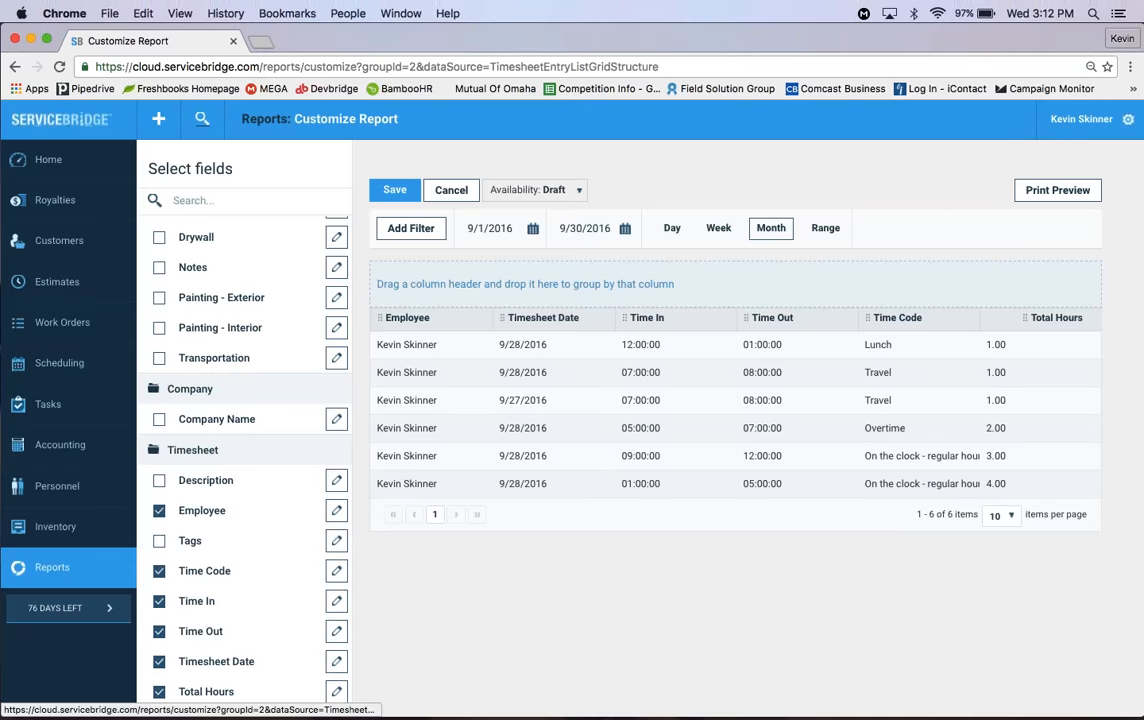
scroll(244, 450, "down", 2)
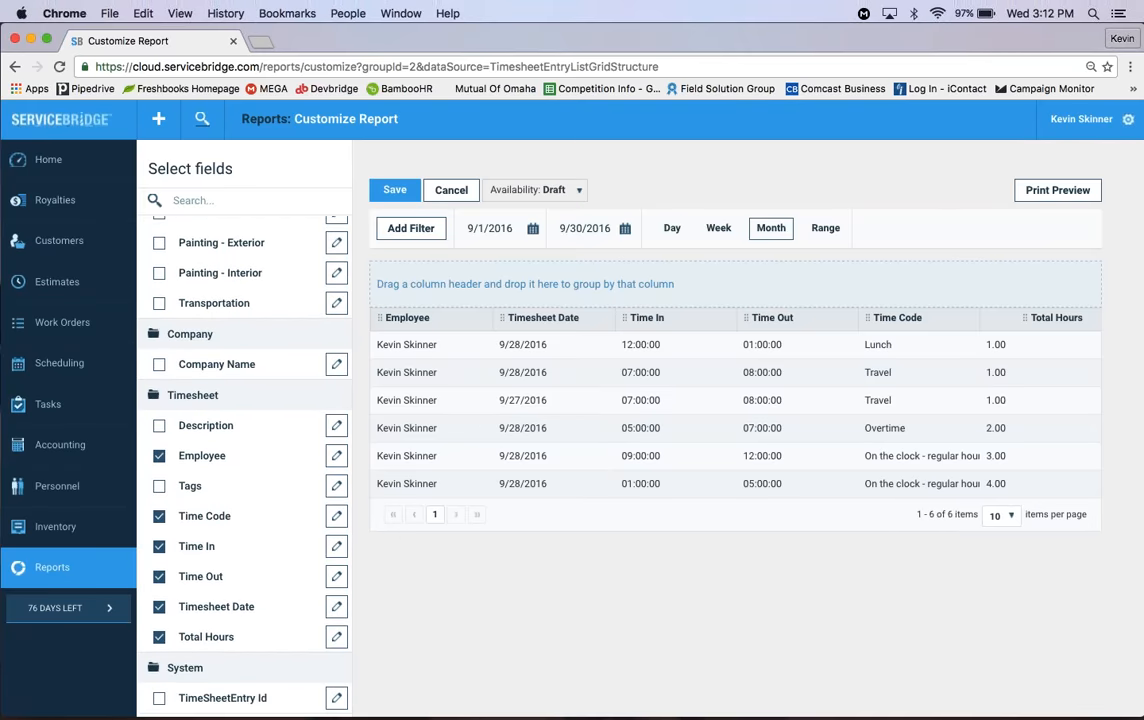
left_click(159, 486)
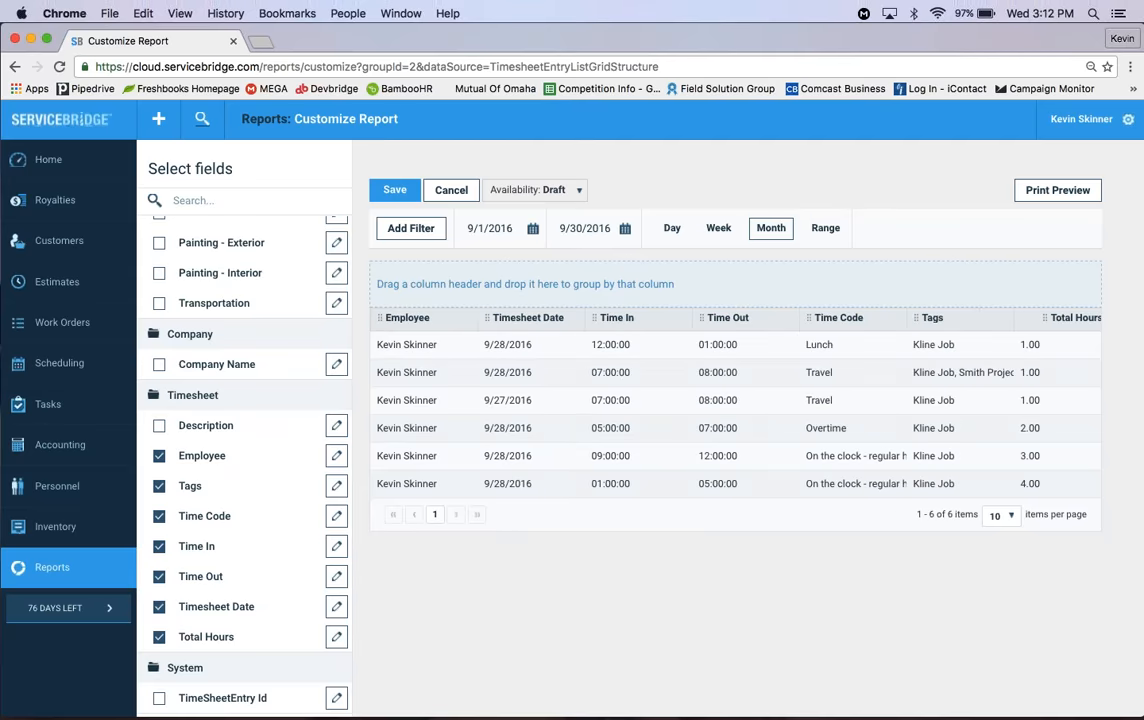
left_click(159, 427)
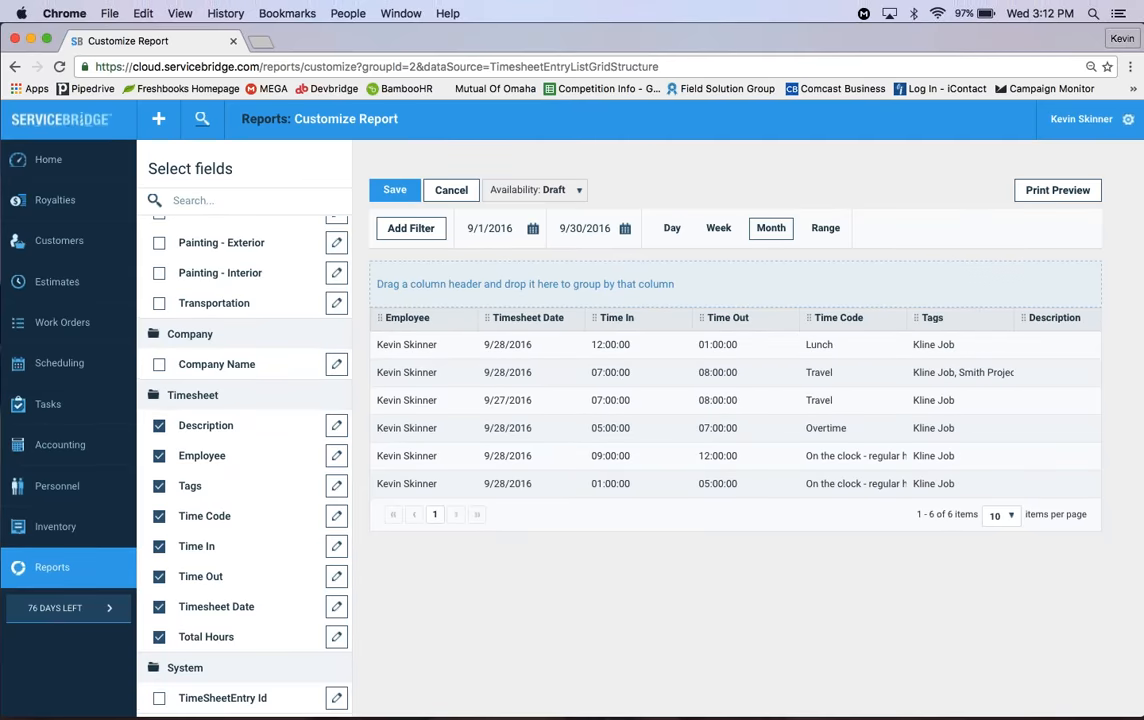
scroll(200, 430, "up", 4)
scroll(204, 541, "up", 1)
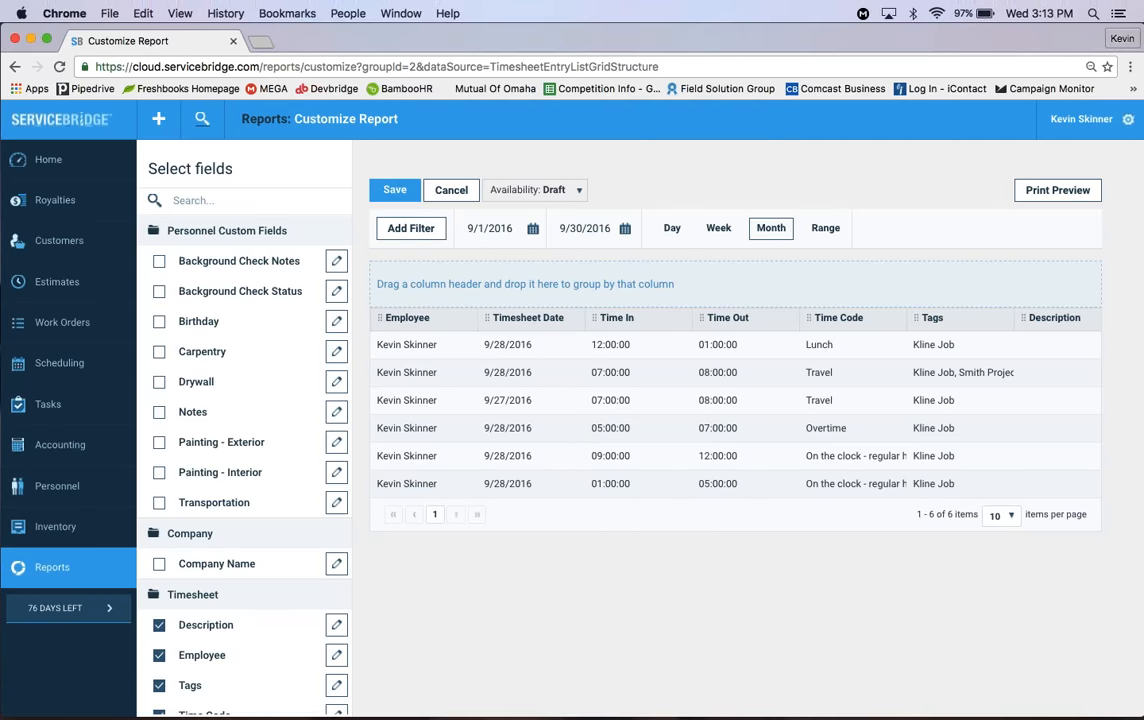
left_click(159, 563)
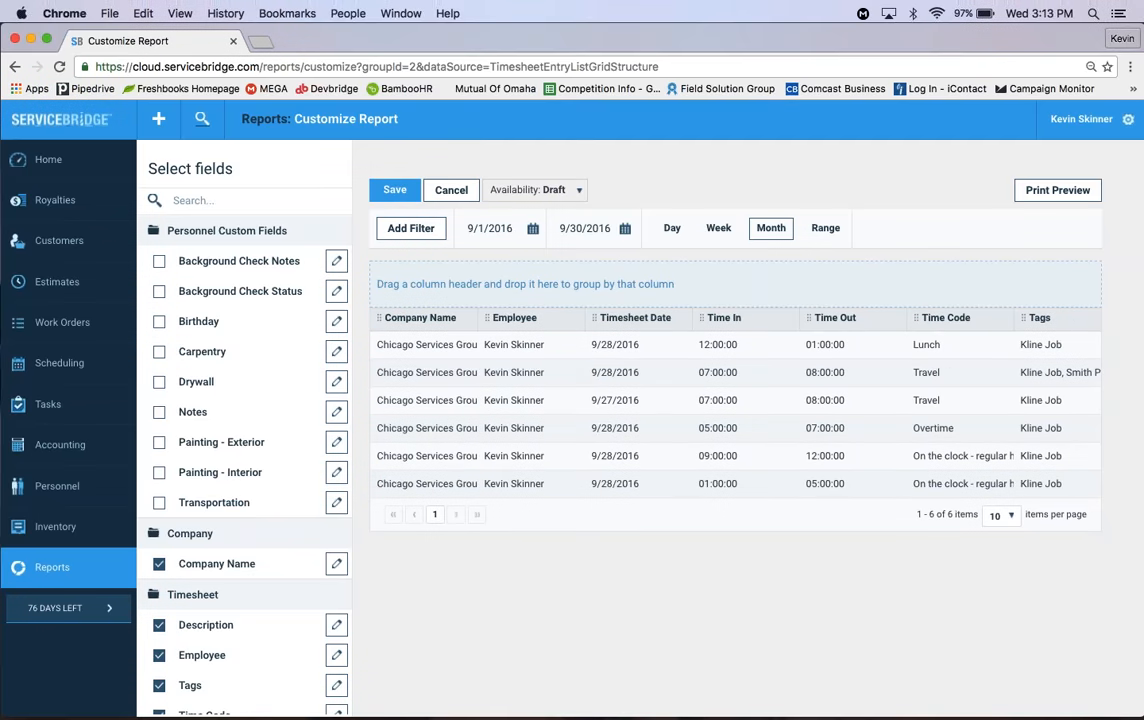
Slightly narrow the Company Name column, review the remaining columns, and group the report rows by Employee.
mouse_move(478, 316)
left_mouse_down()
mouse_move(537, 319)
mouse_move(438, 321)
mouse_move(473, 320)
left_mouse_up()
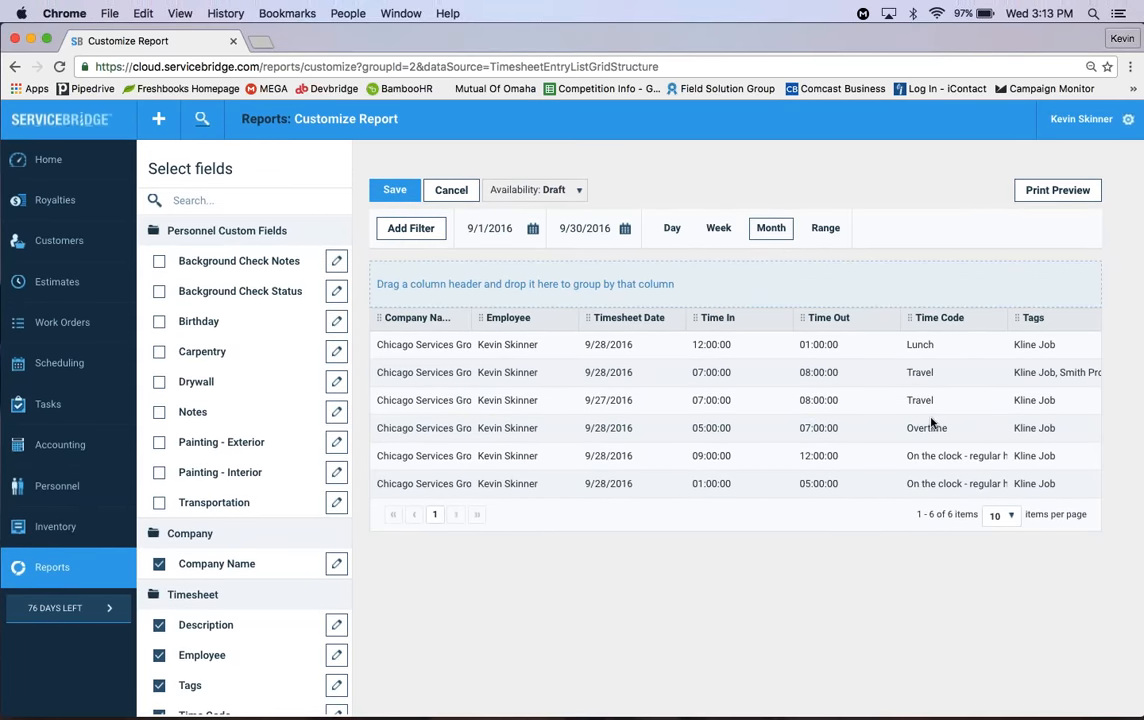
left_click_drag(931, 423, 1113, 422)
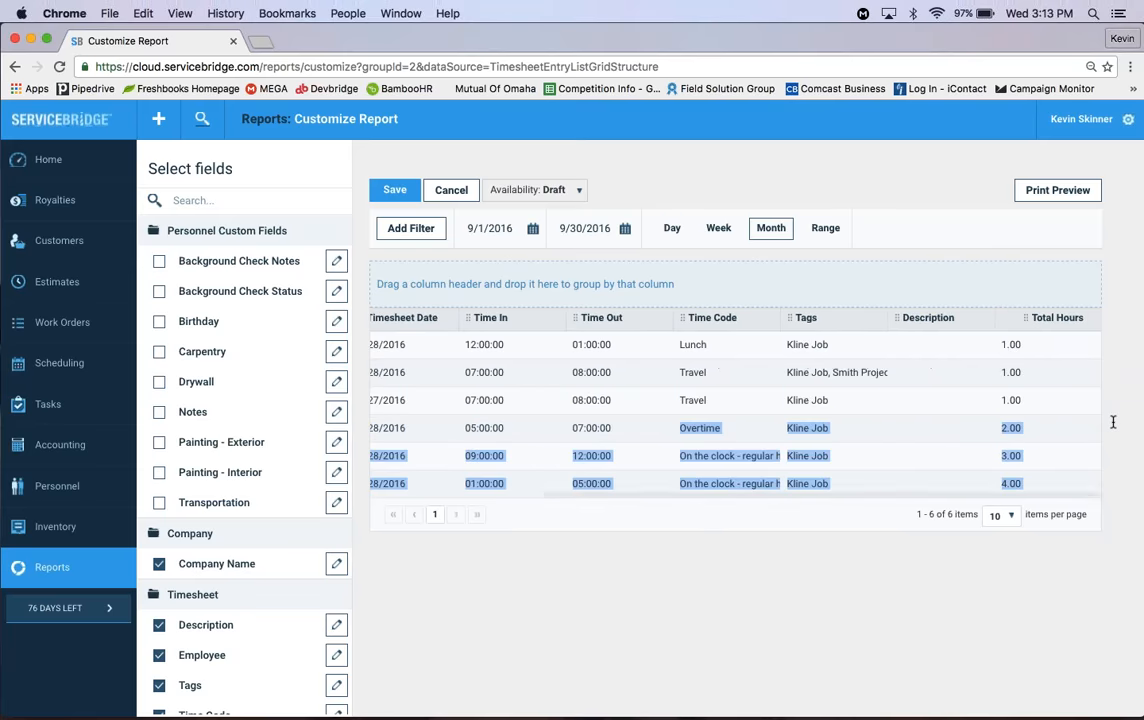
left_click(1113, 422)
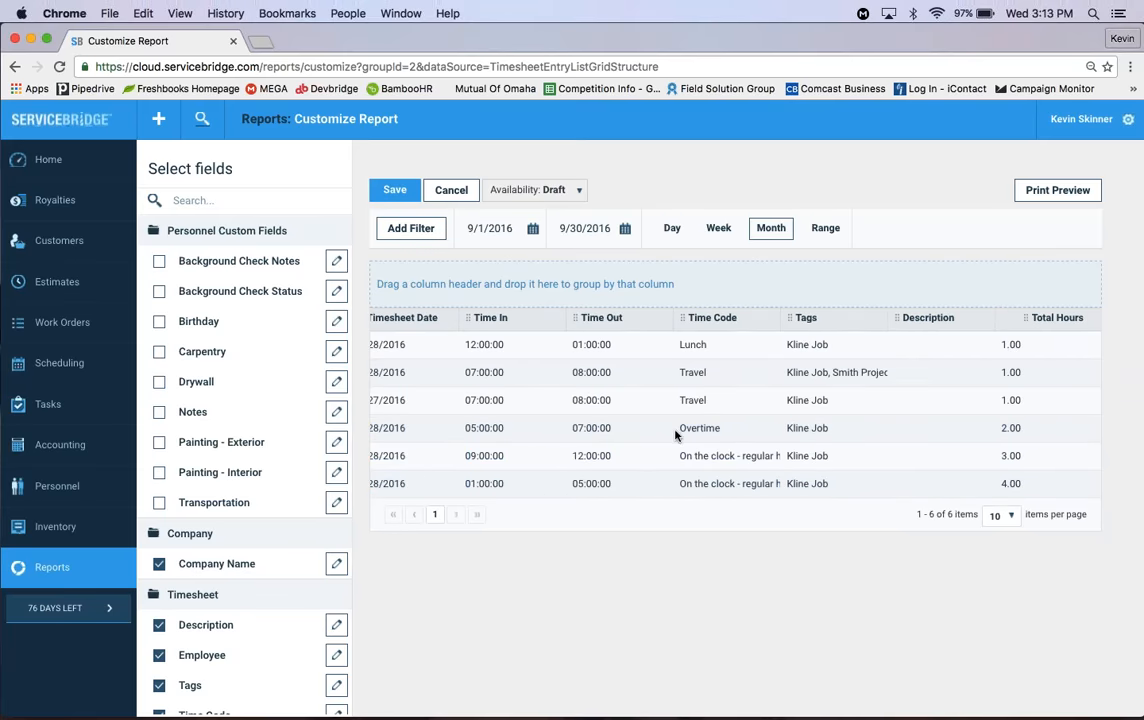
left_click_drag(416, 427, 352, 386)
left_click(578, 422)
left_click(360, 388)
left_click_drag(505, 317, 453, 287)
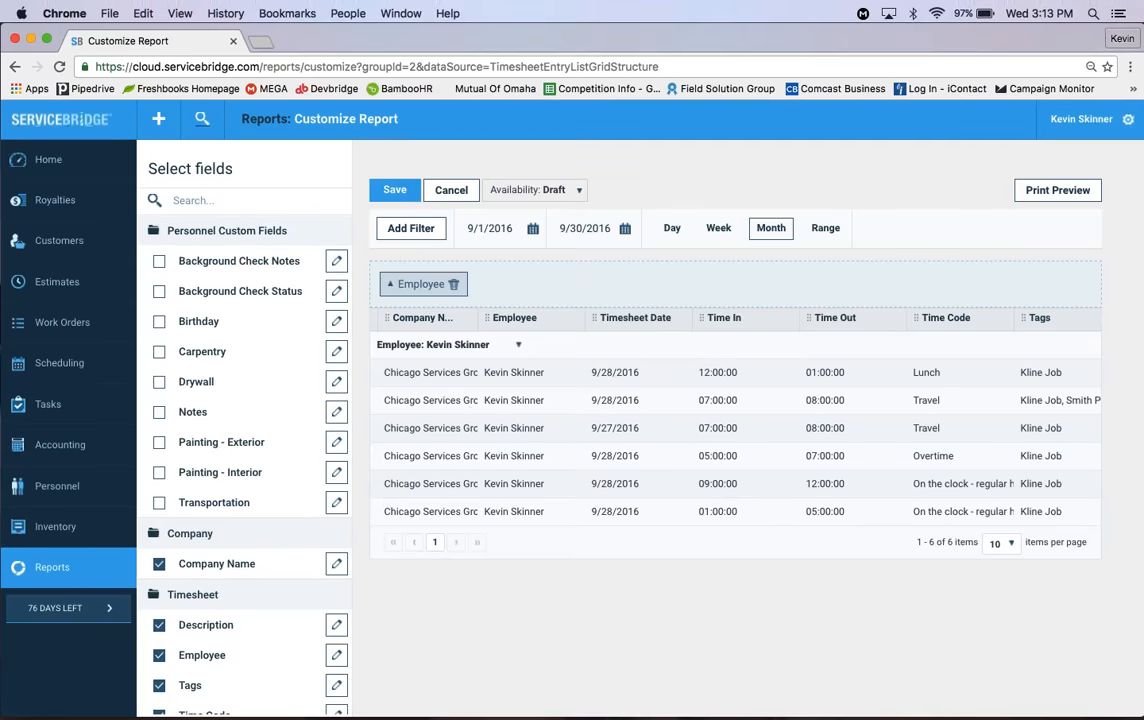
Summarize the Total Hours column with a sum in both the footer and the group footer, and review the totals.
left_click_drag(915, 455, 1122, 440)
left_click_drag(1014, 428, 1021, 428)
left_click(1100, 430)
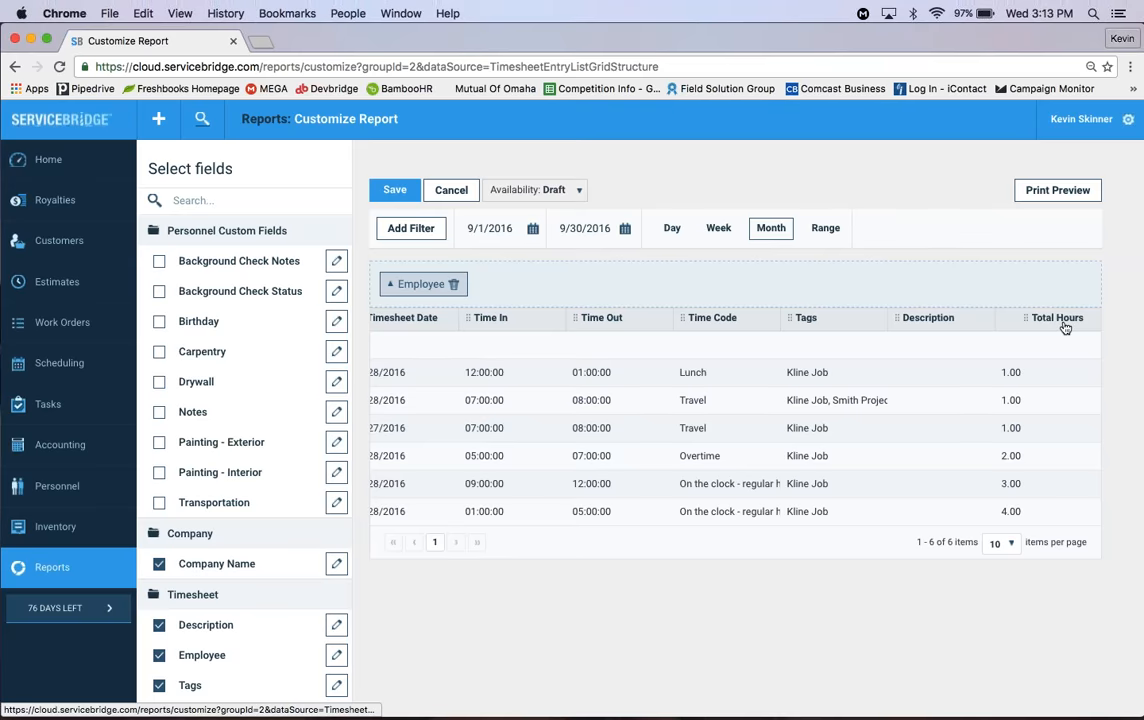
scroll(250, 490, "down", 5)
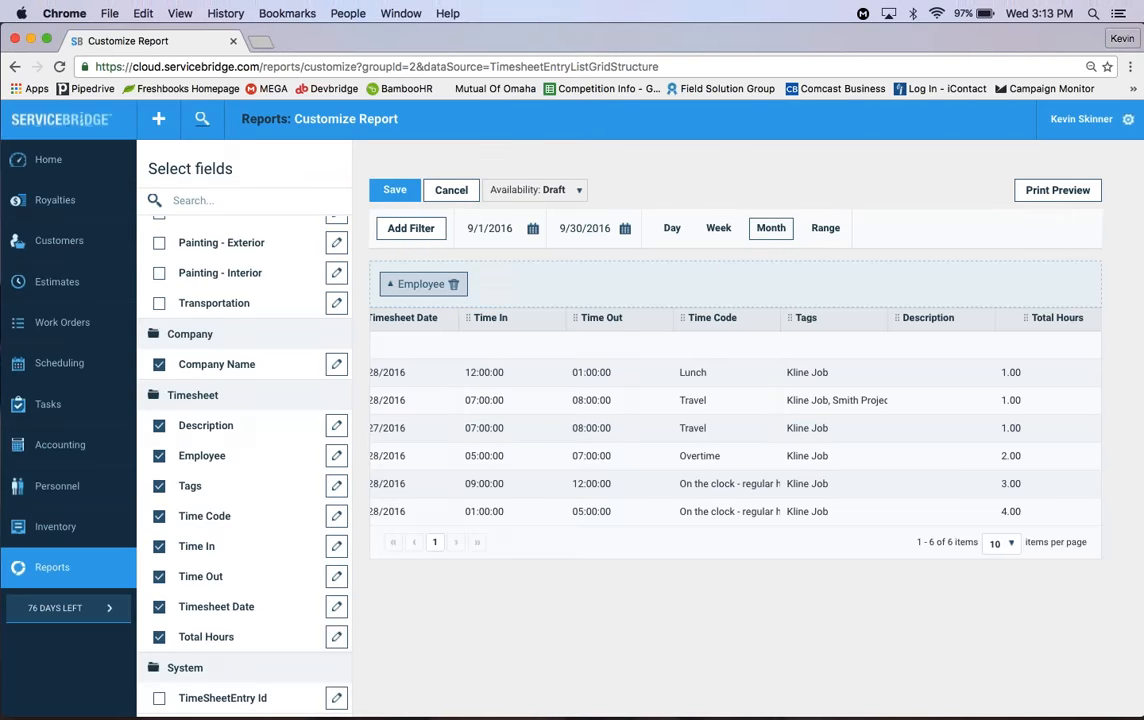
left_click(333, 637)
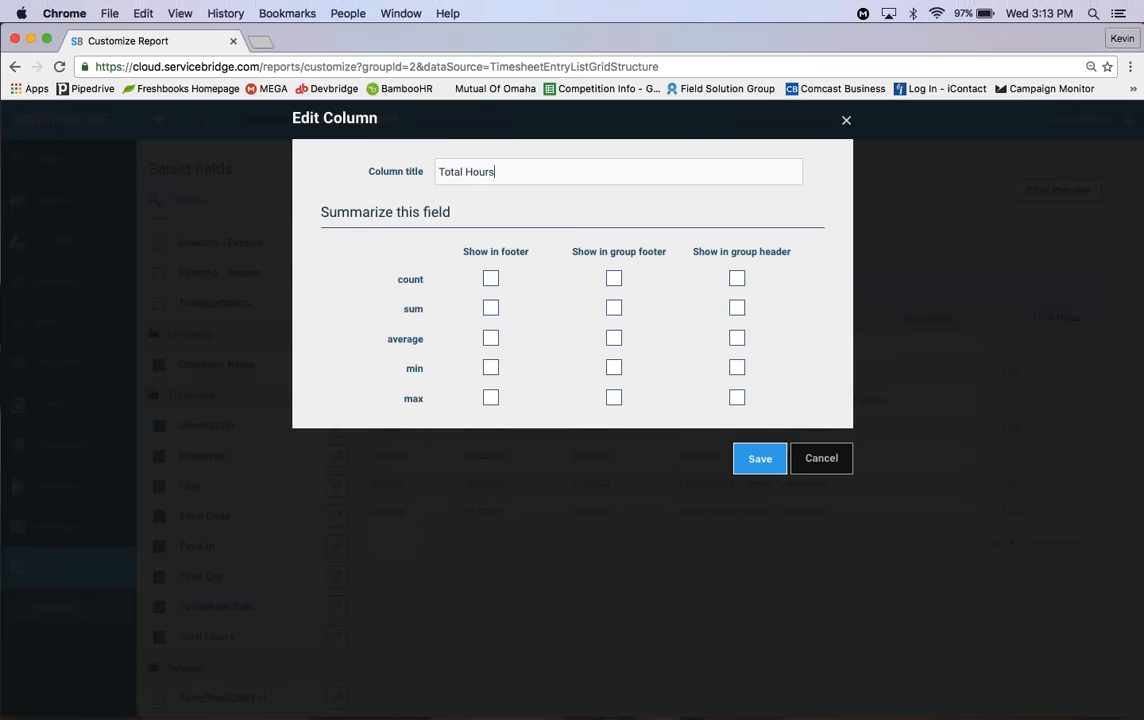
left_click(490, 308)
left_click(613, 308)
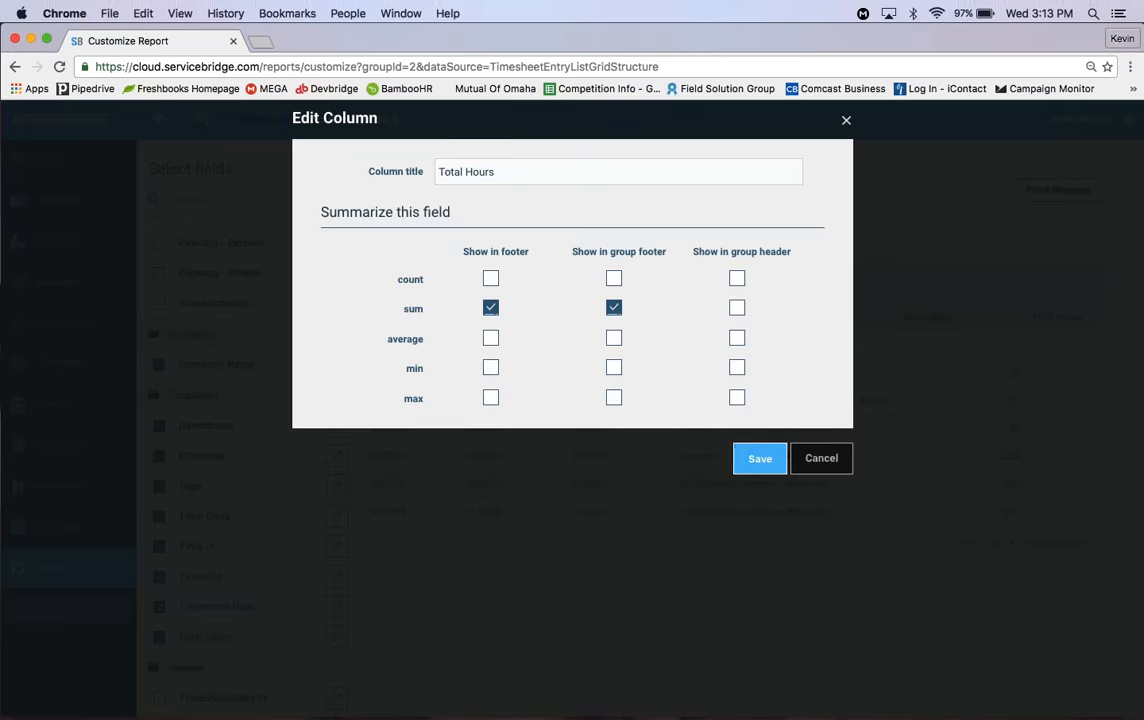
left_click(759, 459)
left_click_drag(1008, 430, 1141, 436)
left_click(1070, 526)
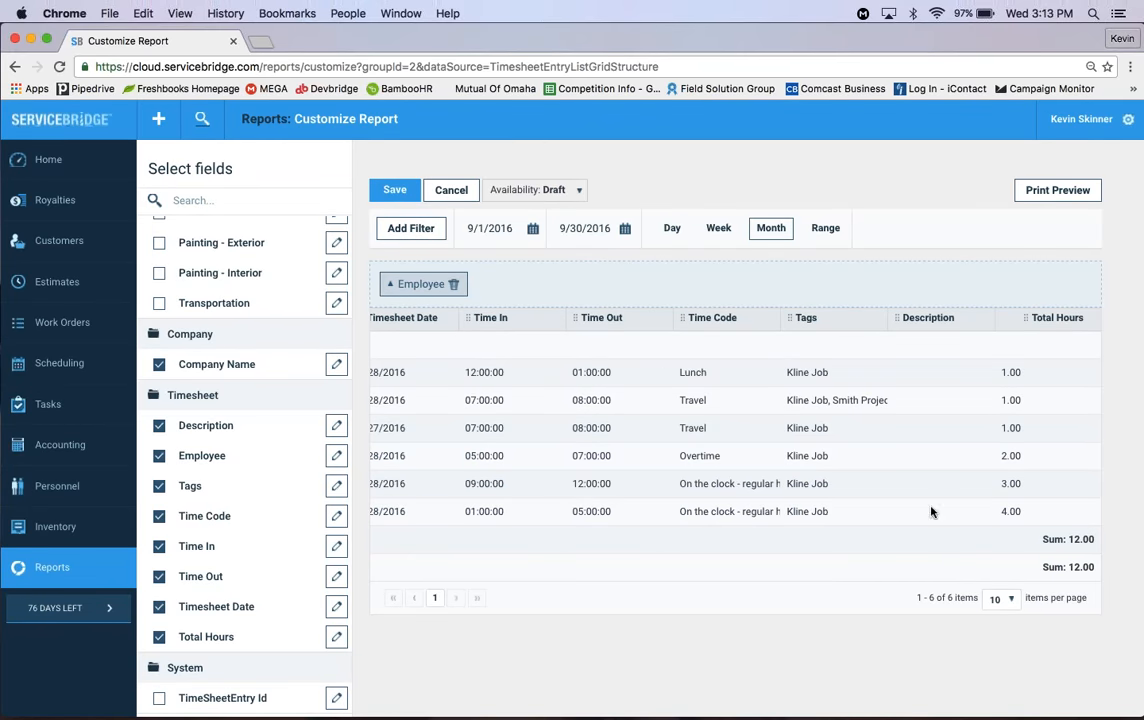
left_click_drag(640, 457, 362, 460)
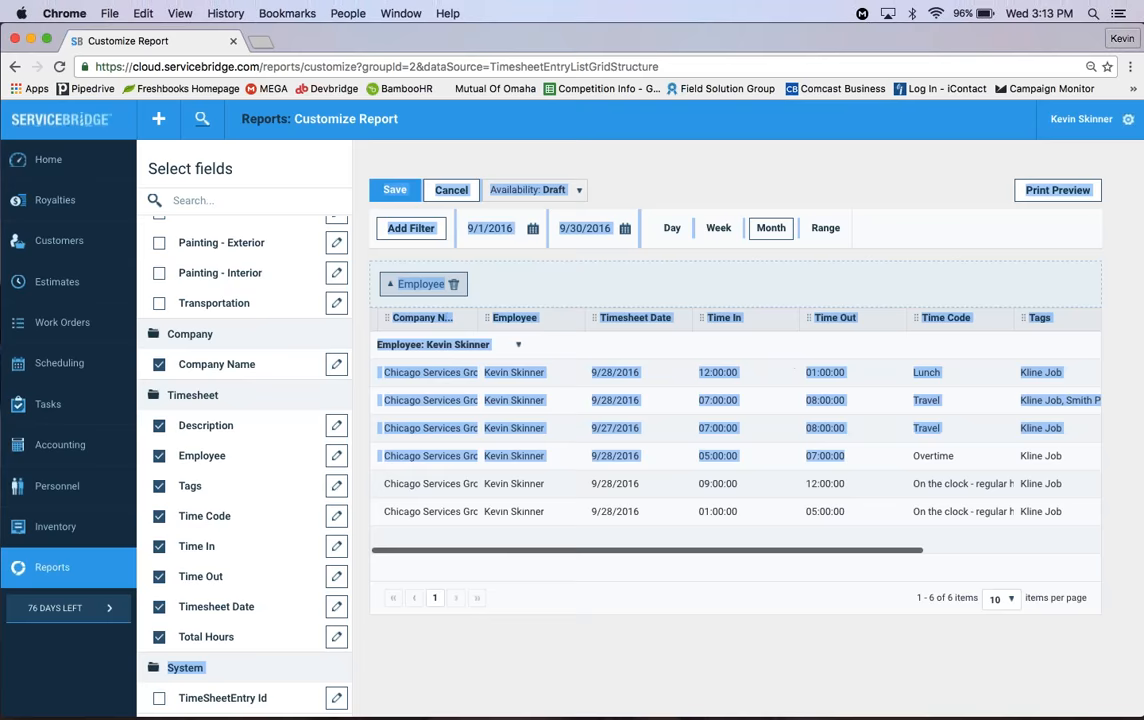
left_click(523, 475)
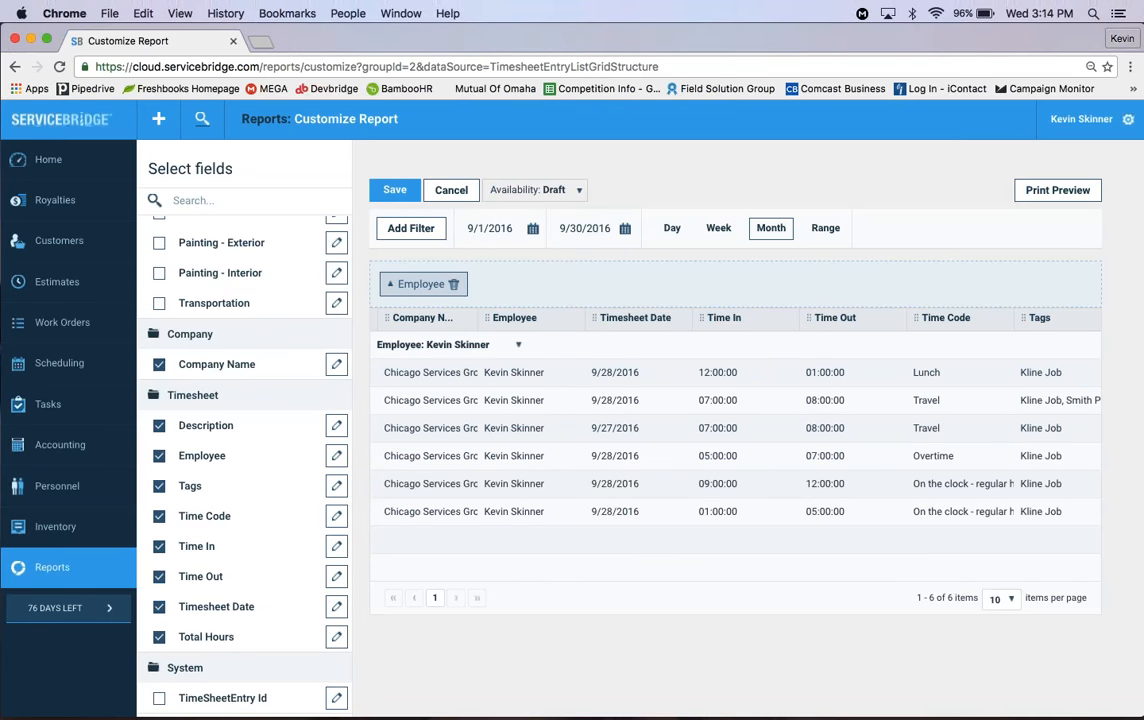
left_click(393, 198)
left_click_drag(643, 433, 348, 437)
left_click(445, 447)
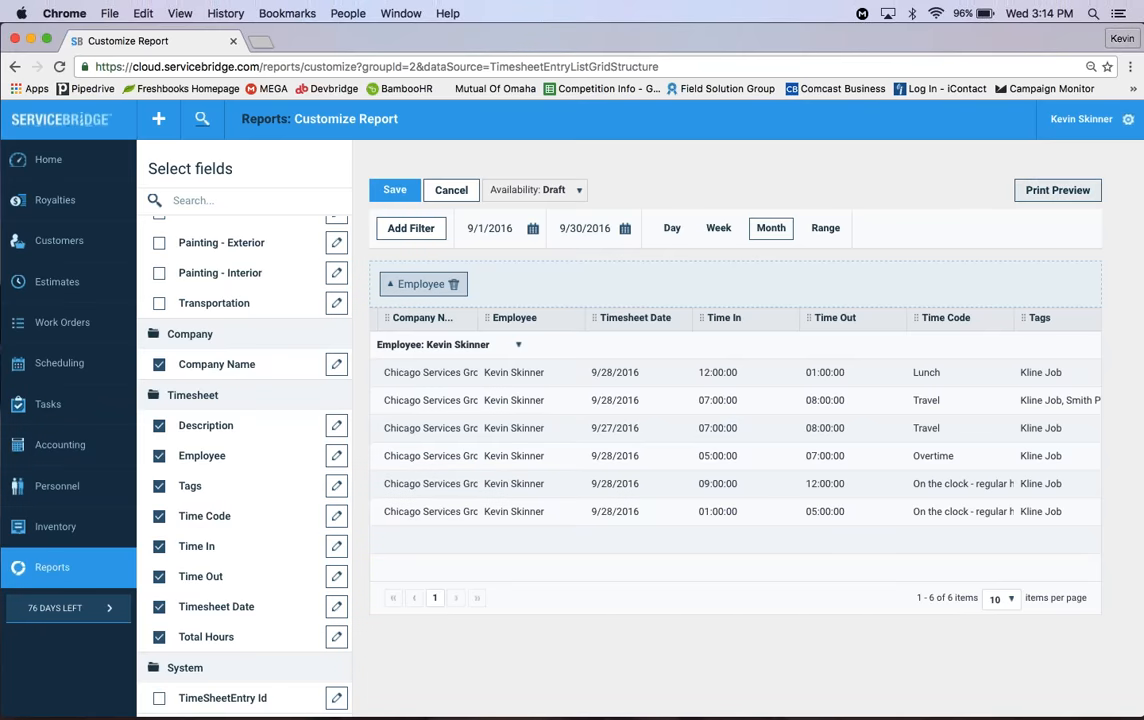
Open the company settings, expand the Commissions Roles section and open the Sales Rep role for editing.
left_click(1128, 119)
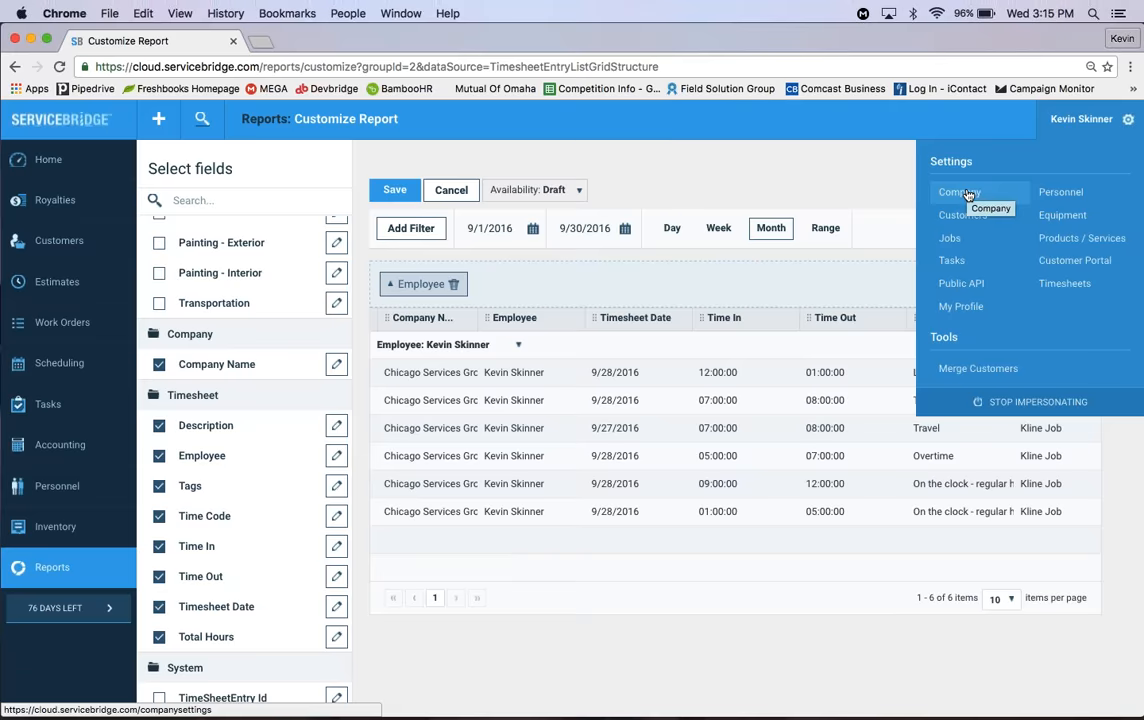
left_click(968, 193)
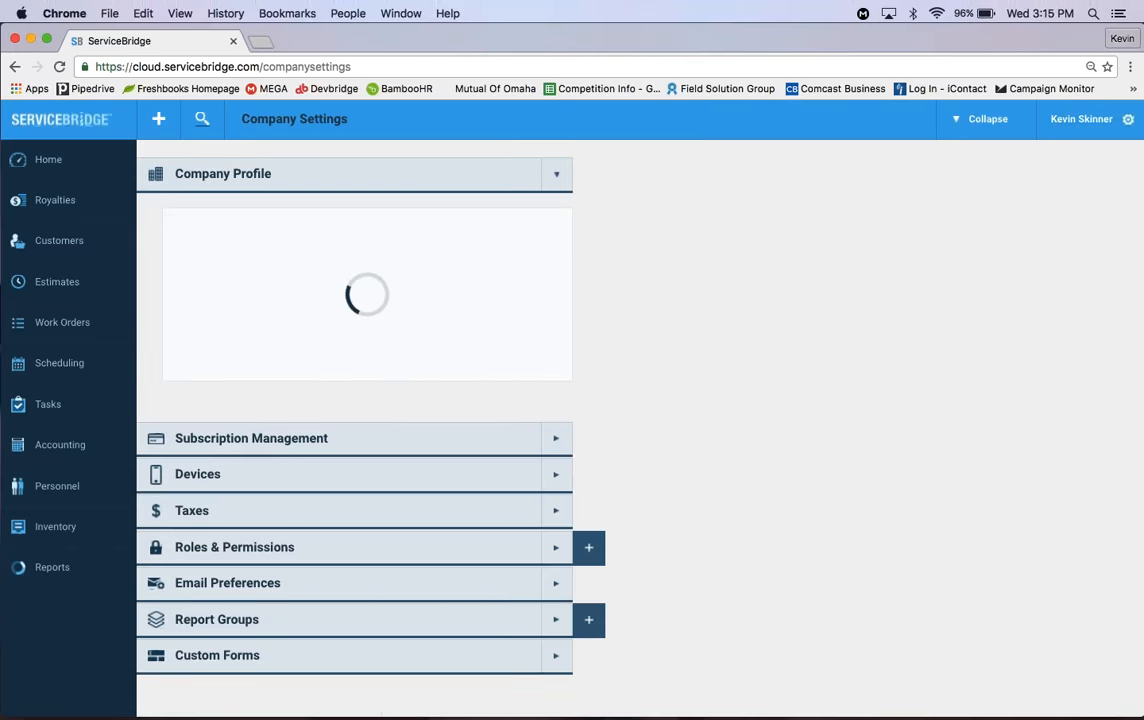
scroll(561, 460, "down", 5)
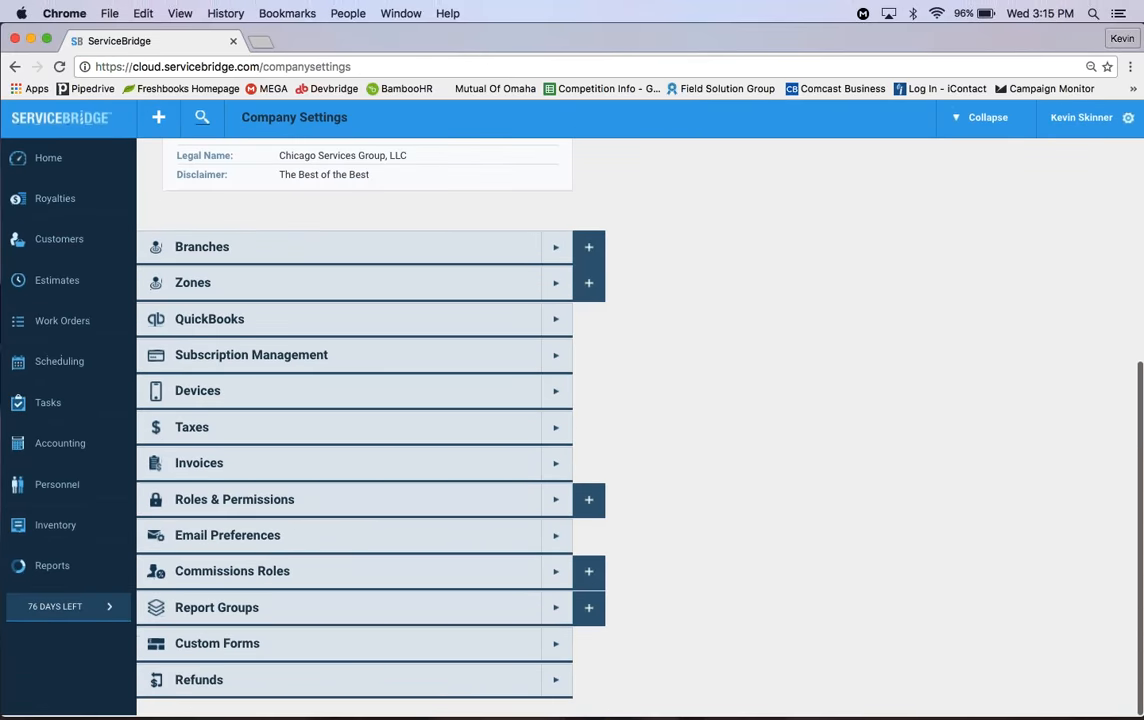
left_click(555, 574)
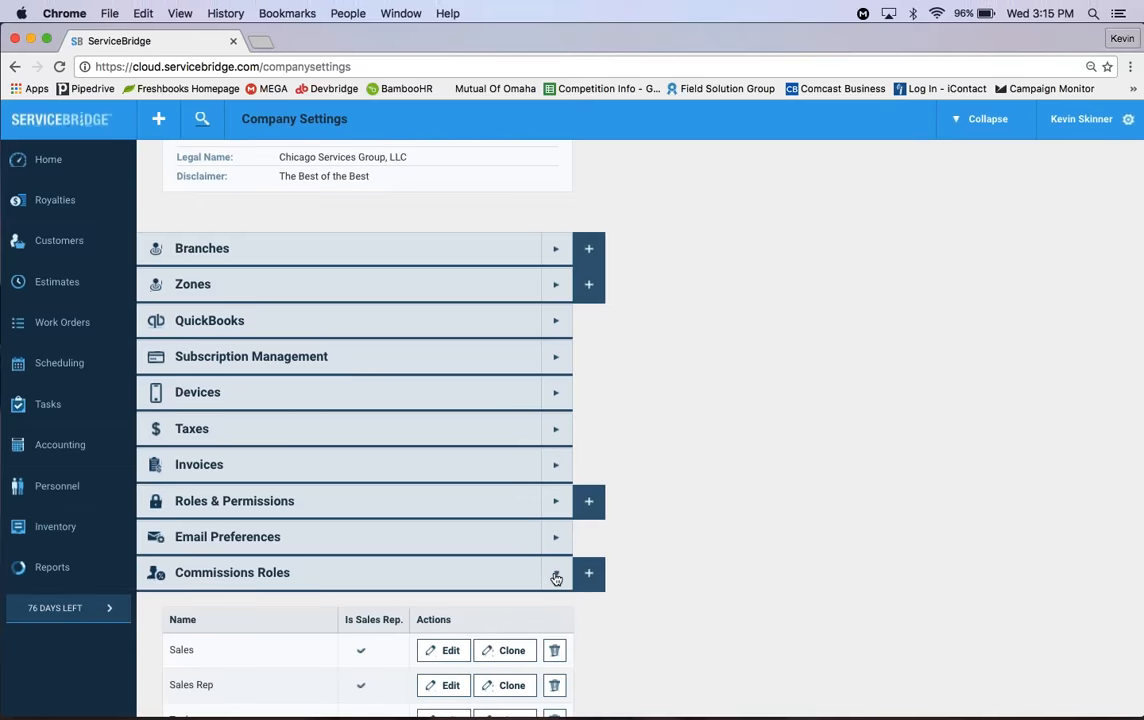
scroll(556, 578, "down", 4)
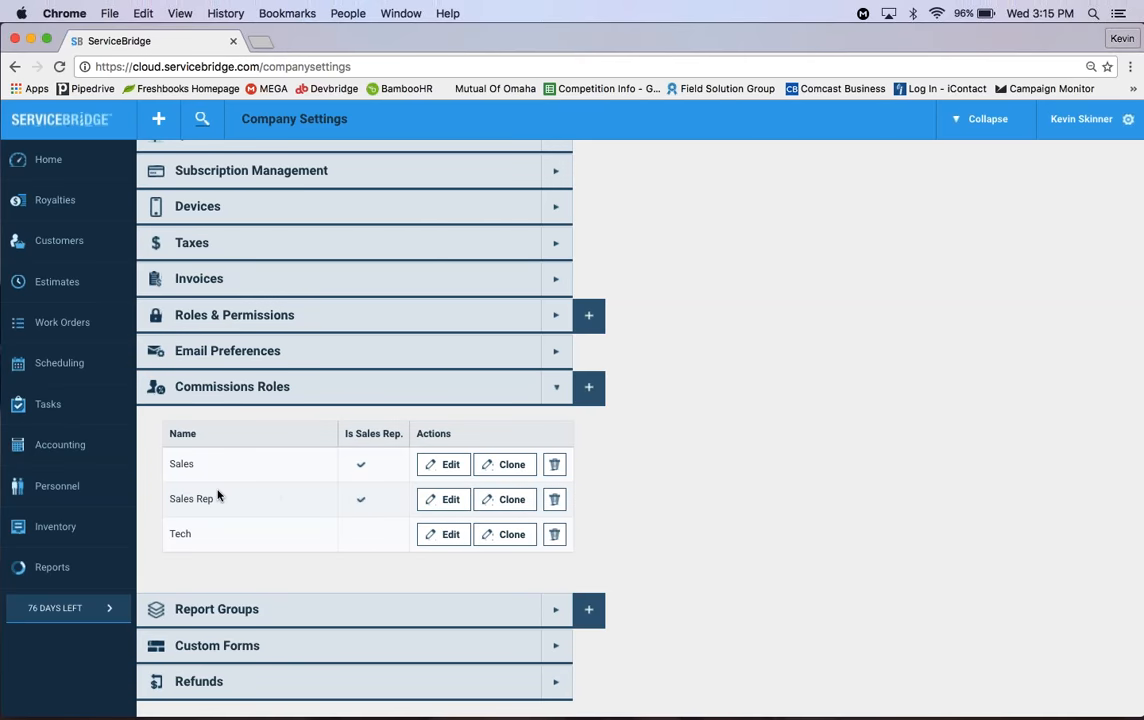
left_click(445, 501)
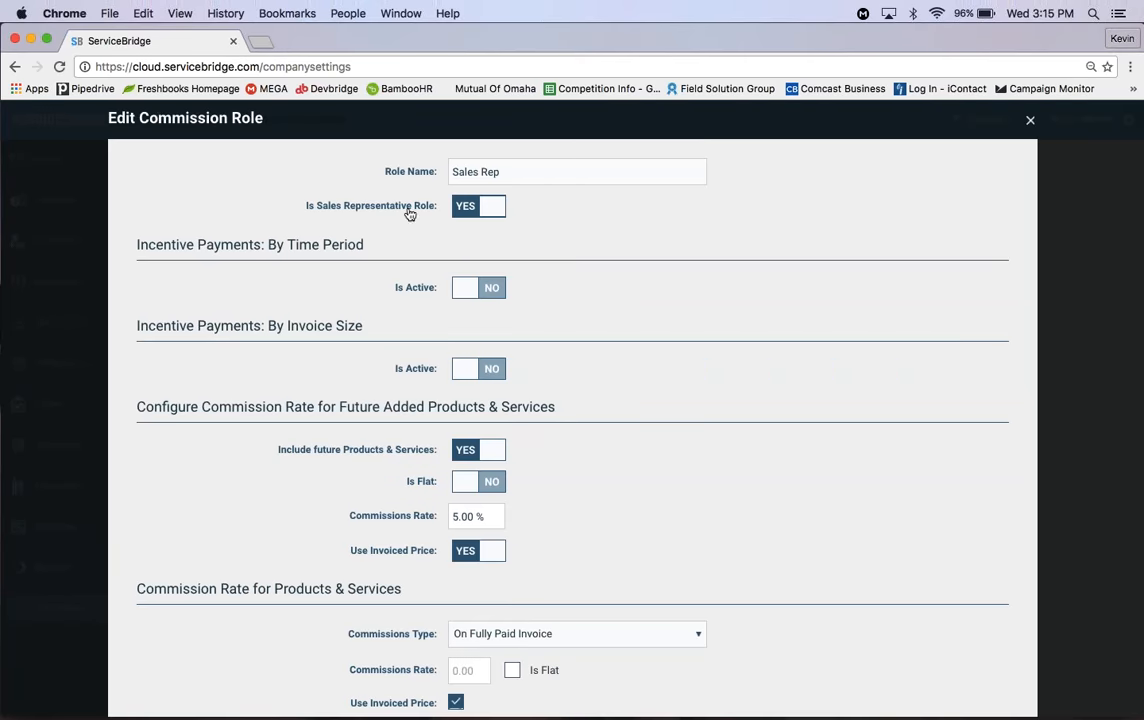
Activate the incentive payment by time period with a Weekly period, a $500.00 target amount and a flat bonus of $500.00.
left_click(471, 283)
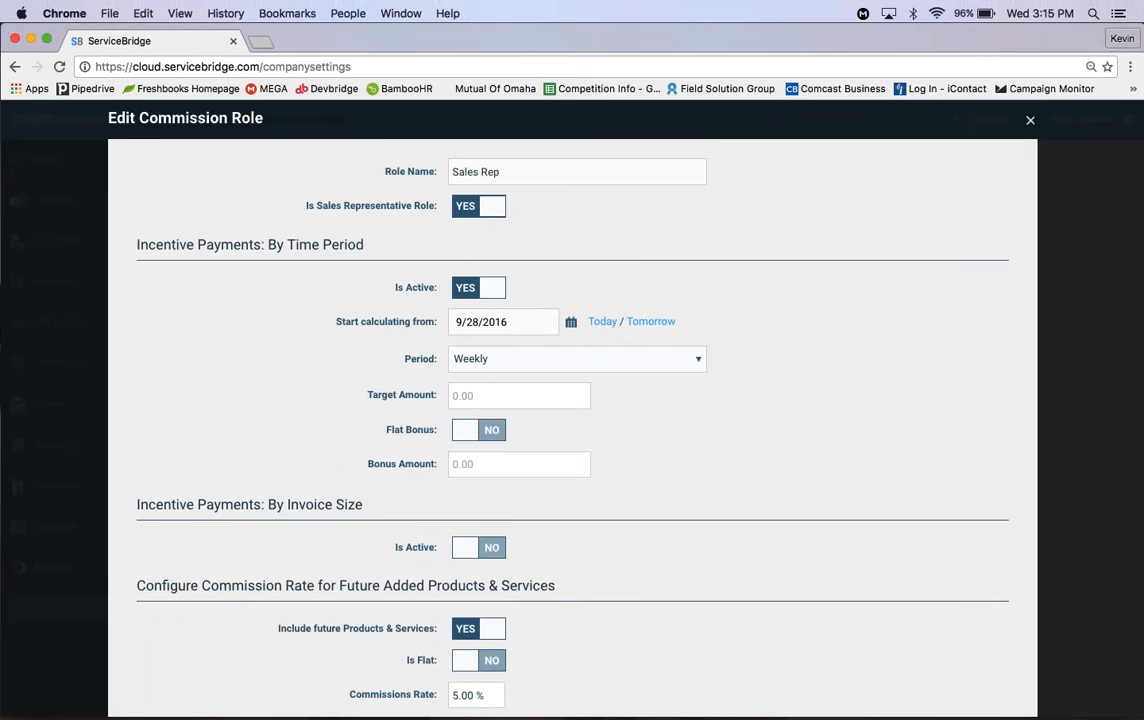
left_click(543, 358)
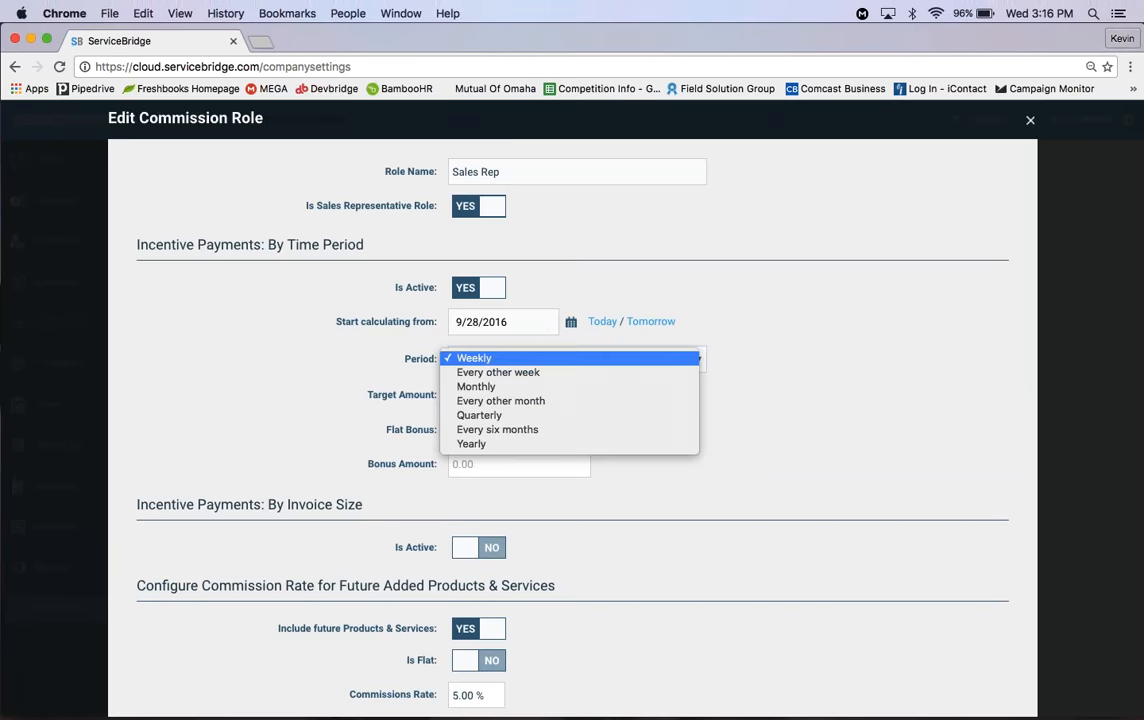
left_click(476, 396)
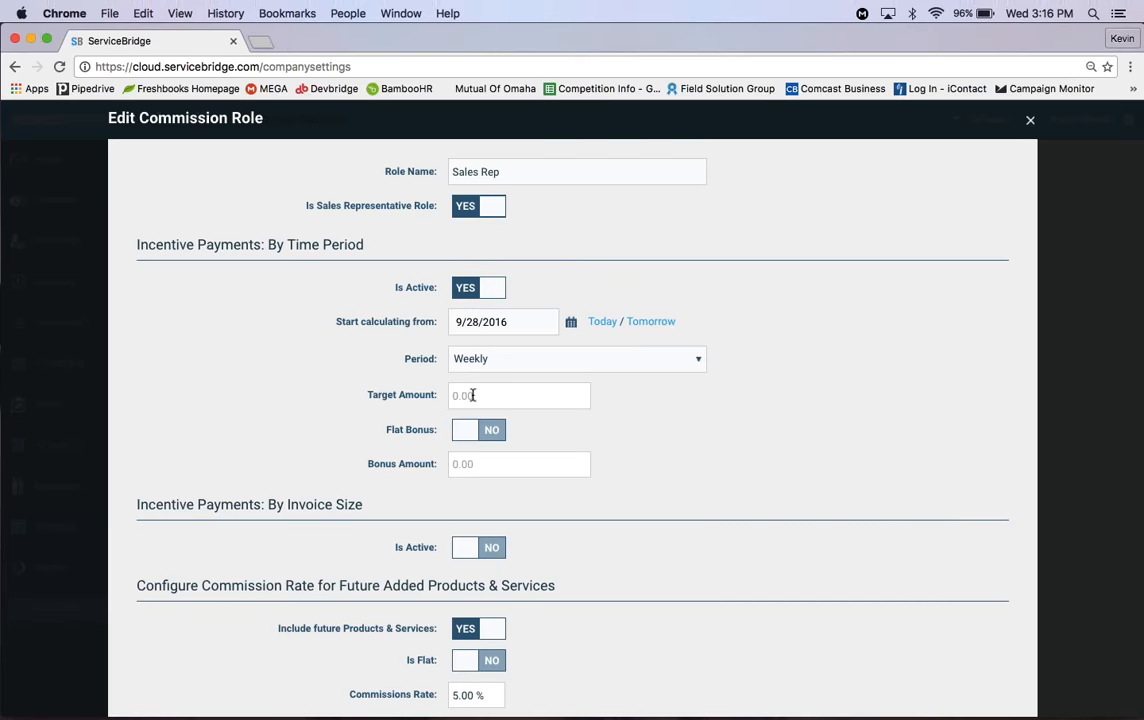
type("500.00")
key("Tab")
type("500.00")
left_click(490, 431)
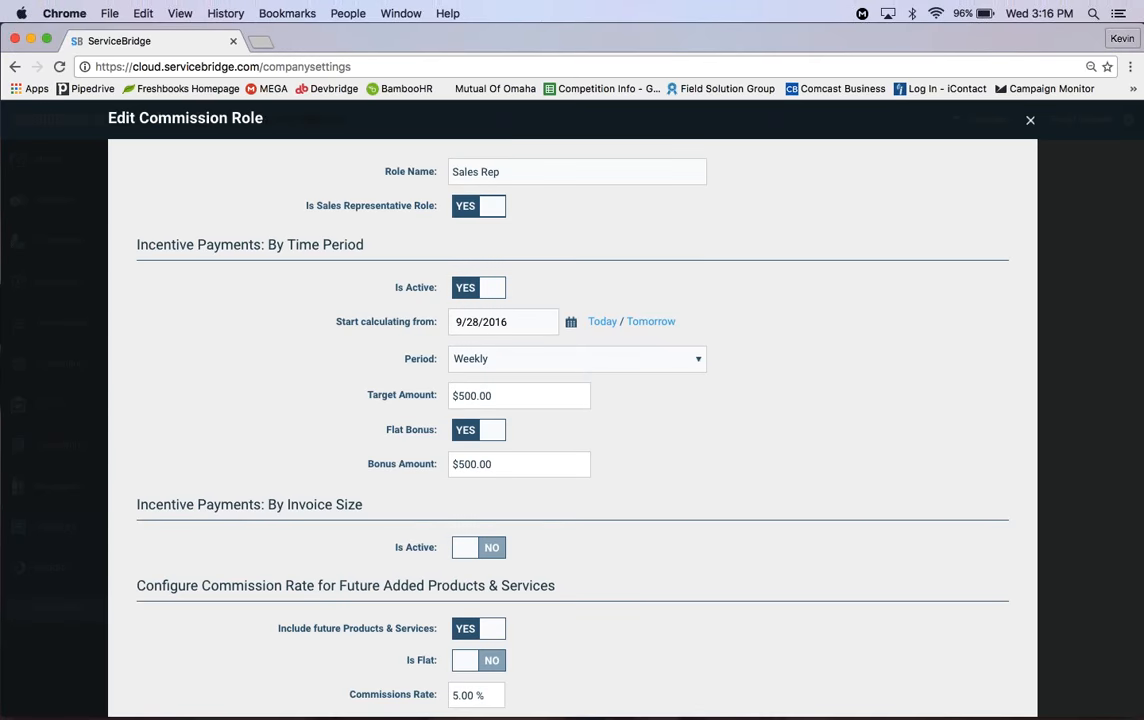
Activate the incentive payment by invoice size with a $10,000.00 target amount and a flat bonus of $1,000.00.
scroll(432, 408, "down", 3)
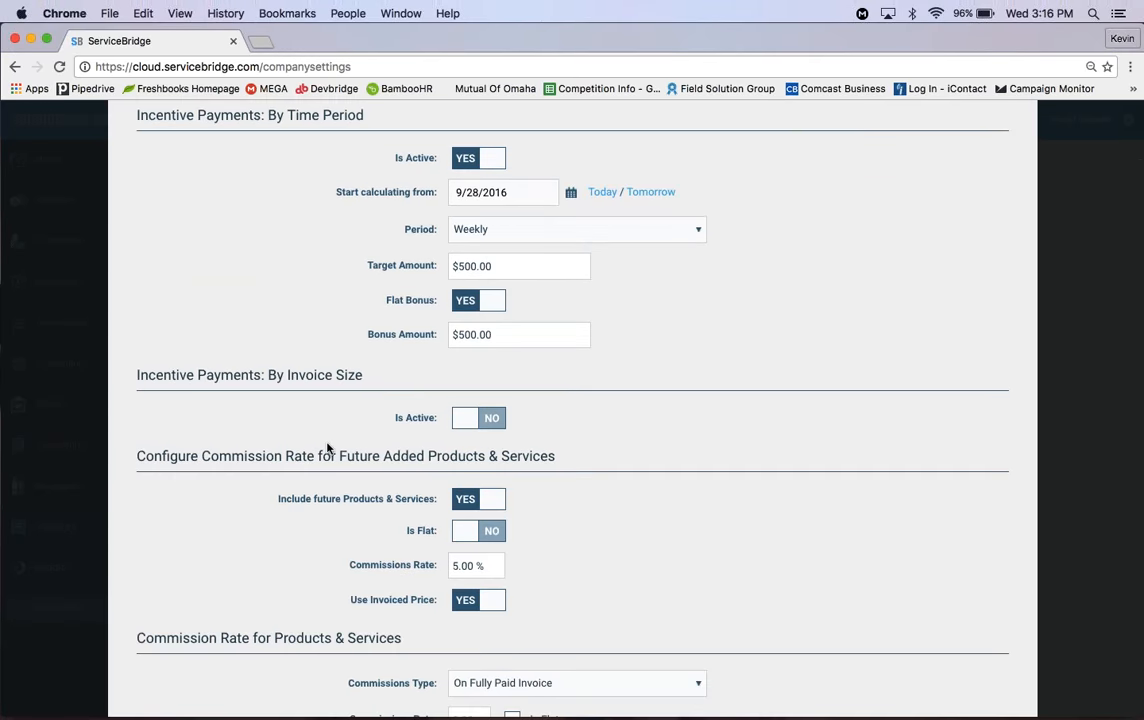
left_click(478, 417)
left_click(467, 452)
type("10000")
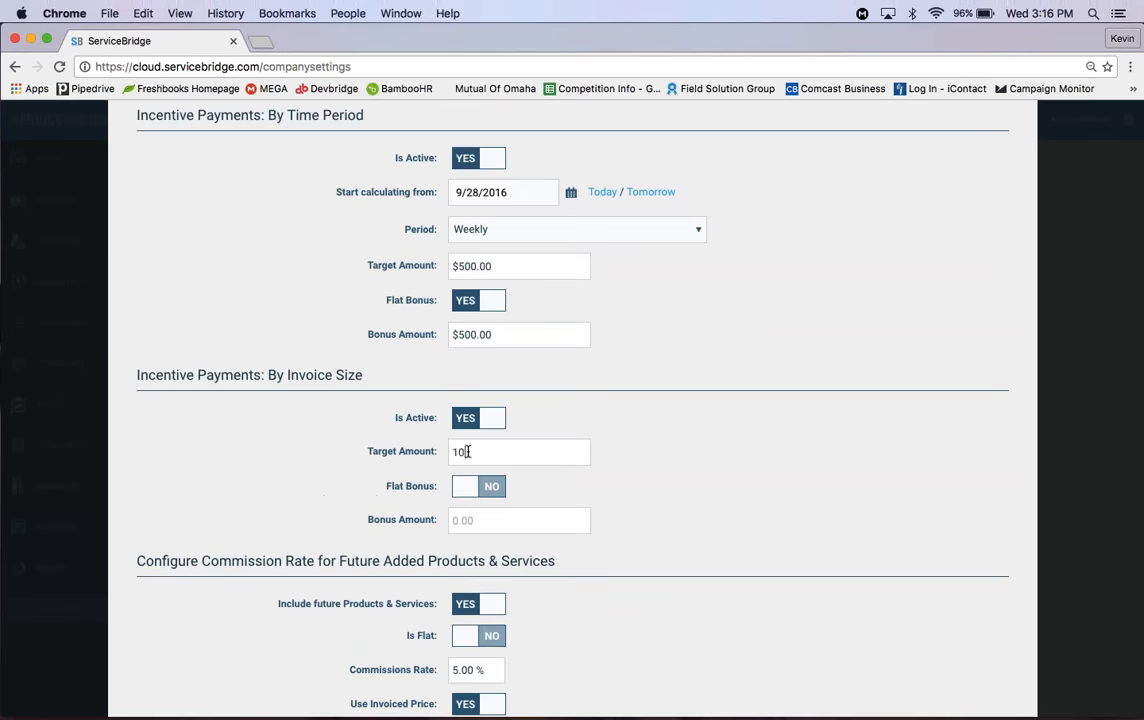
left_click(472, 487)
left_click(470, 519)
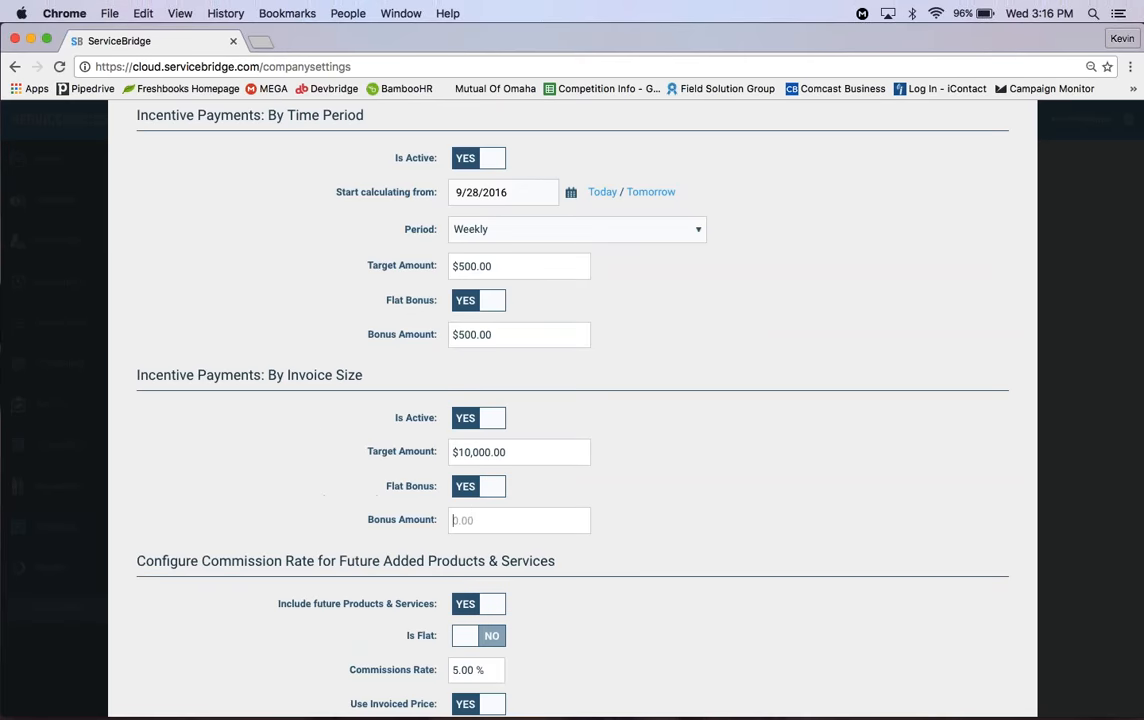
type("1000")
key("Tab")
Examine the commission rate settings for future products and services and the available commission types, keeping On Fully Paid Invoice.
scroll(618, 536, "down", 2)
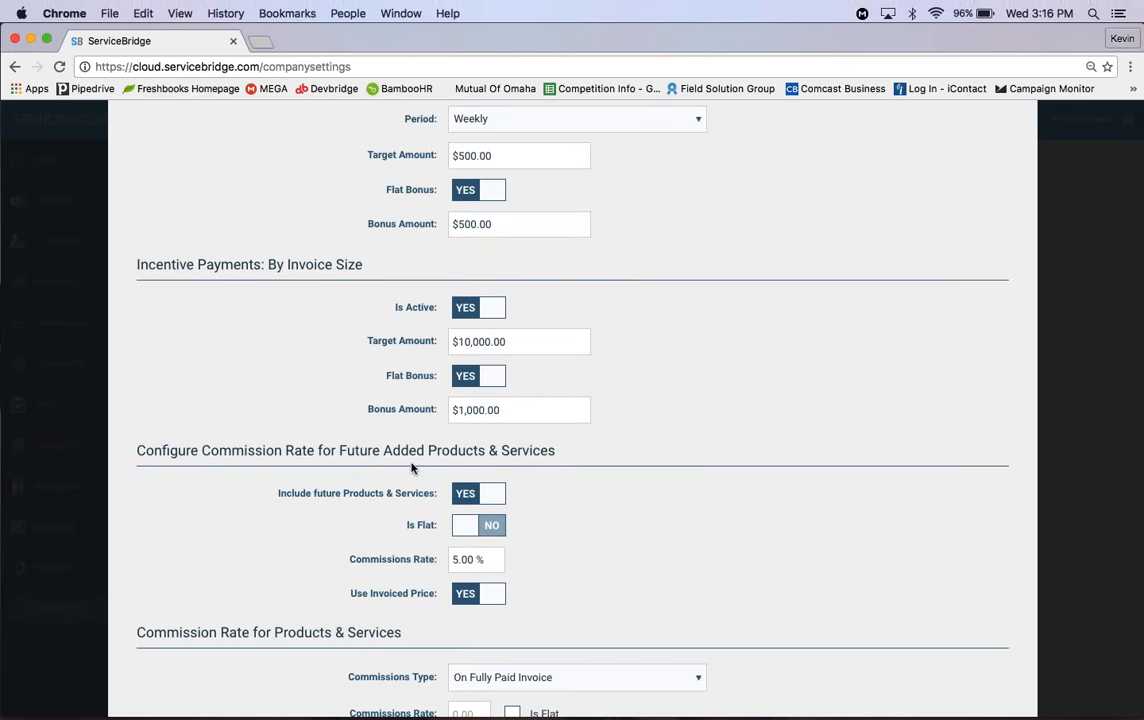
scroll(457, 480, "down", 3)
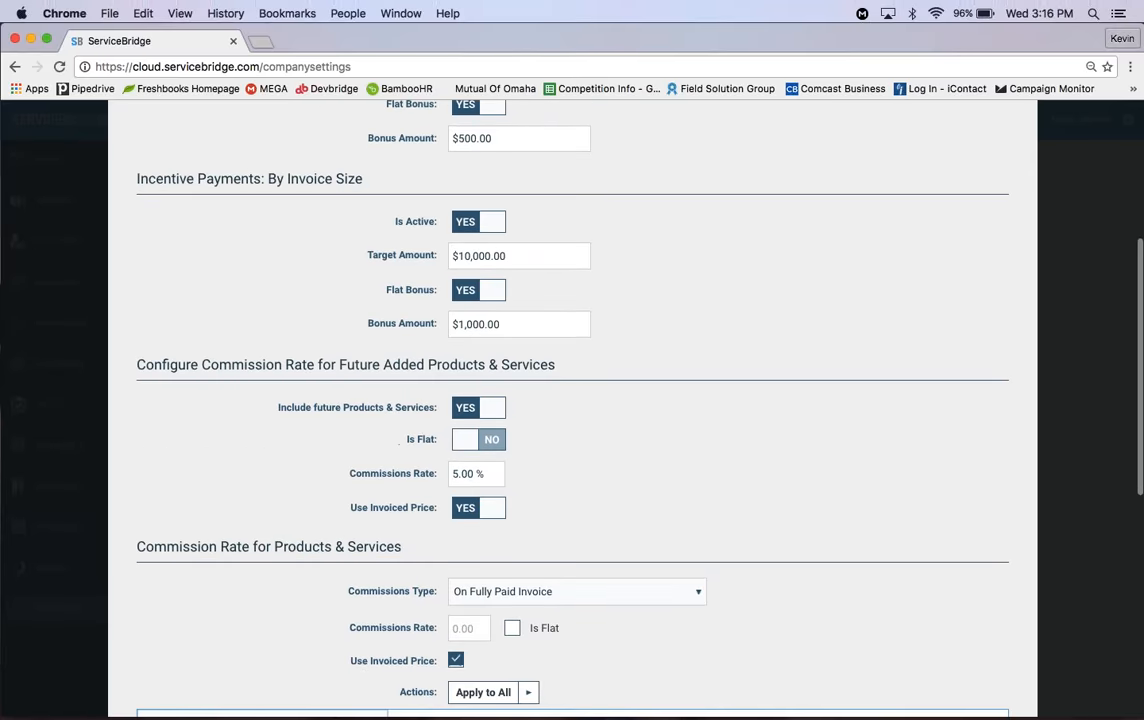
scroll(476, 497, "down", 1)
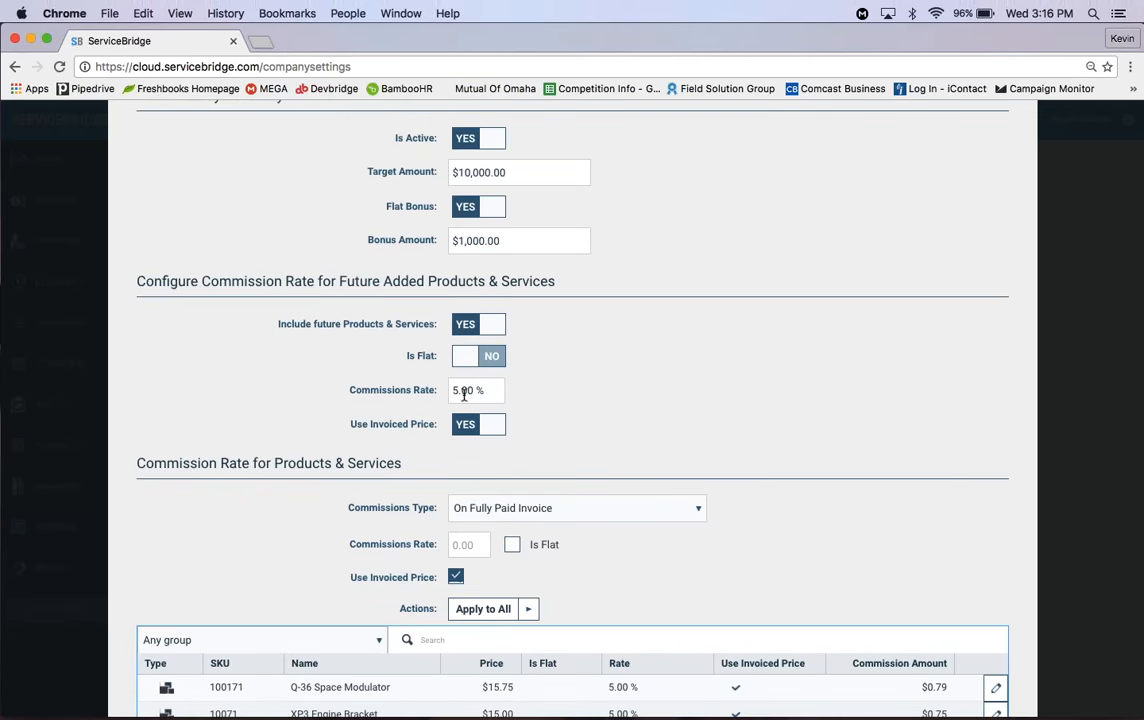
scroll(480, 370, "down", 5)
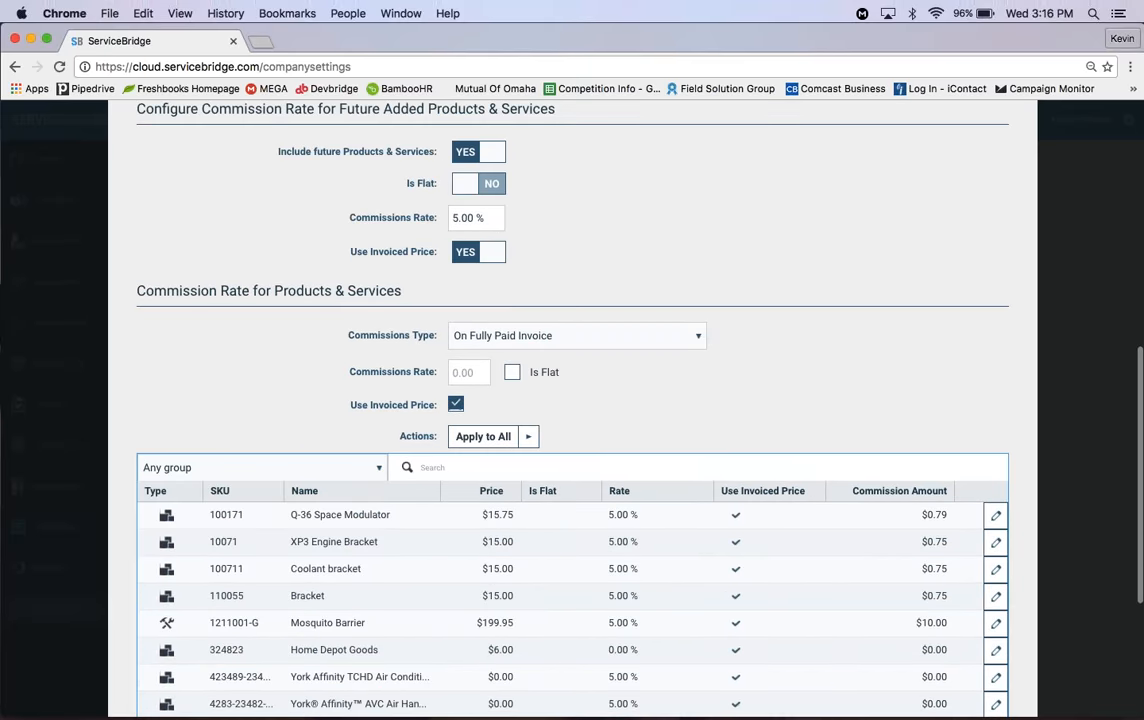
left_click(498, 337)
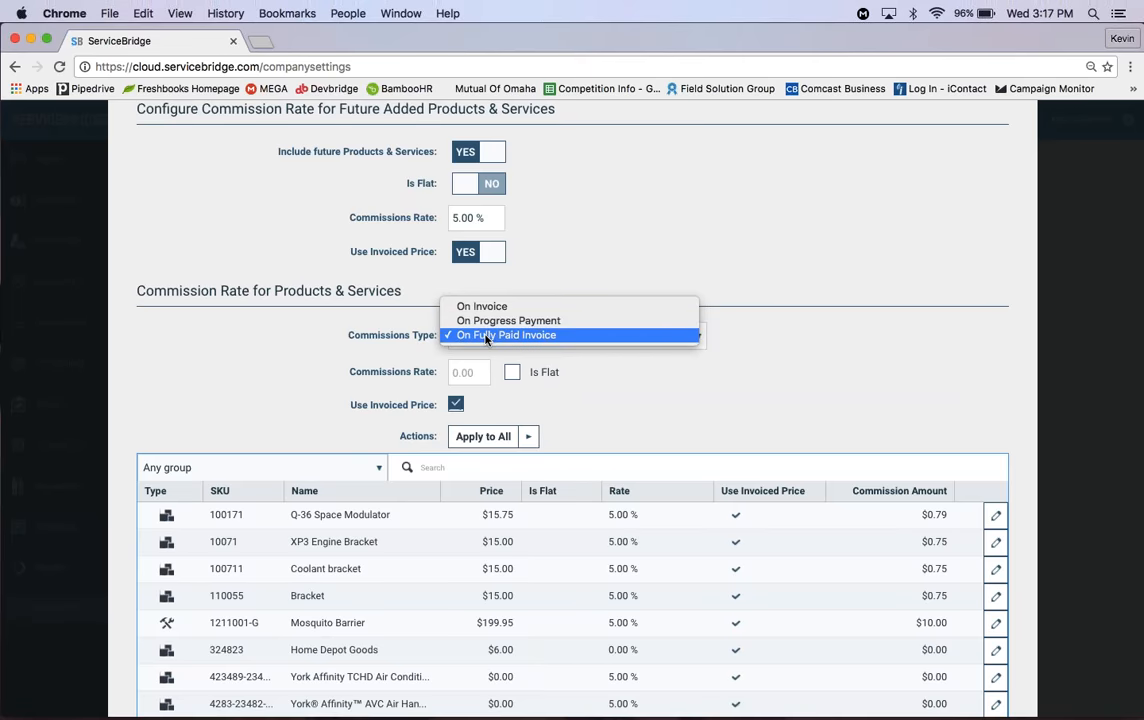
left_click(486, 337)
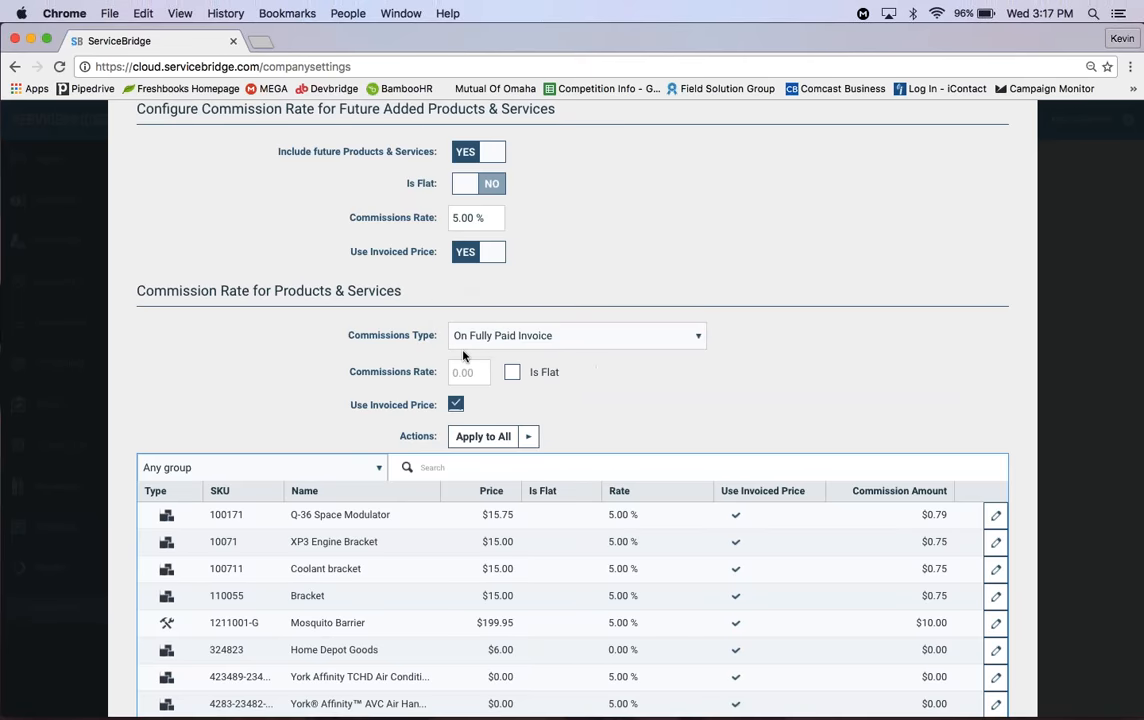
Review the individual product and service commission rates and the apply-to-all options, and save the Sales Rep commission role.
scroll(467, 406, "down", 5)
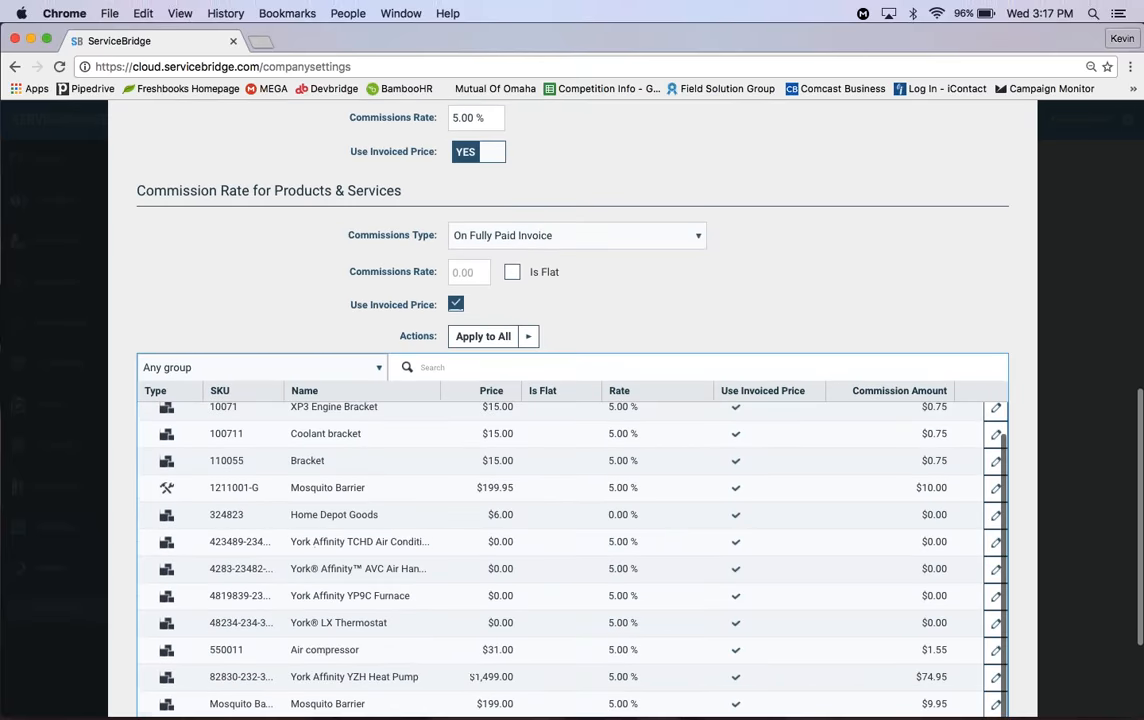
scroll(268, 403, "down", 5)
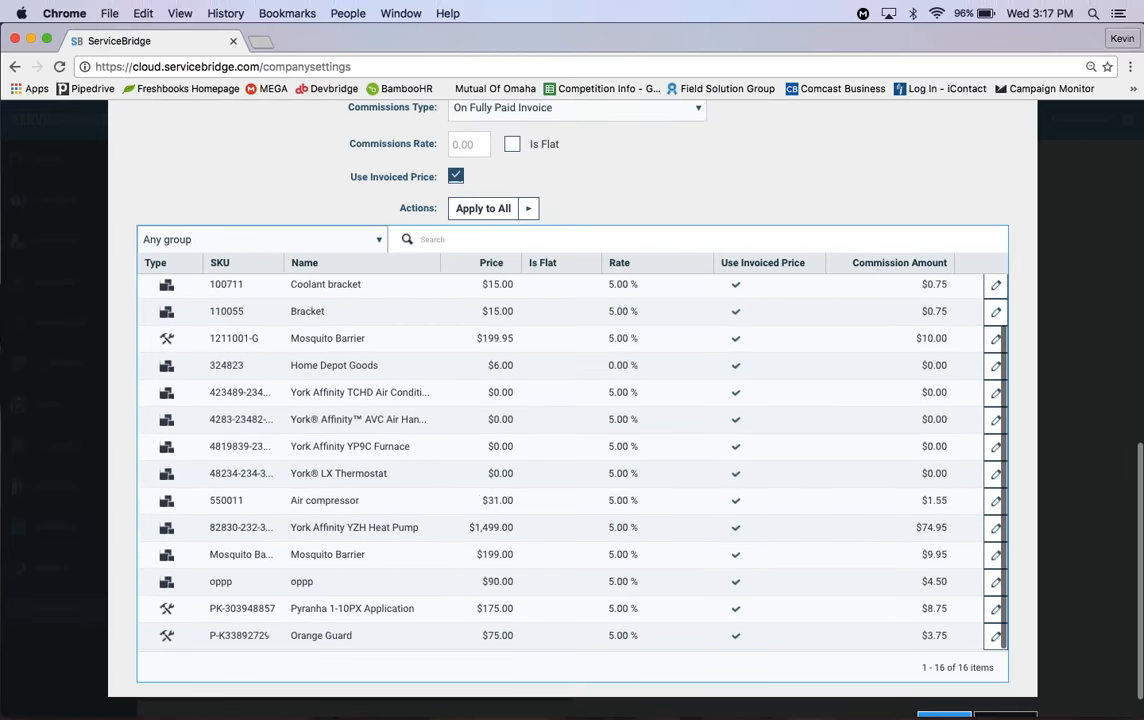
scroll(268, 403, "up", 3)
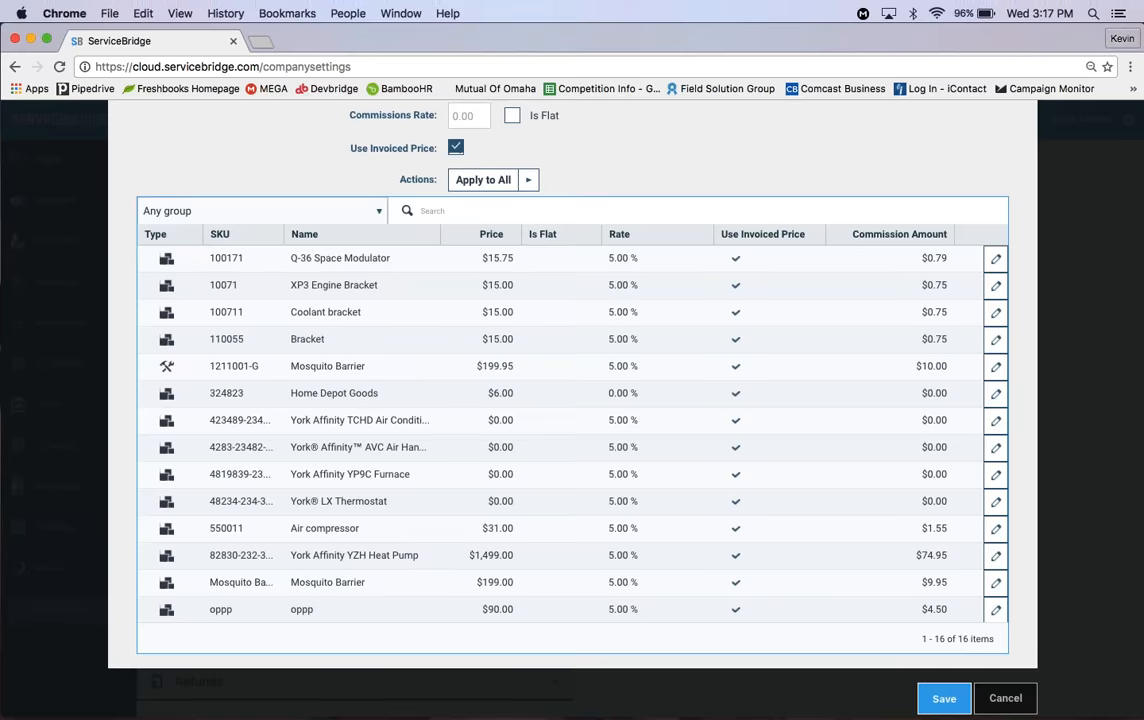
scroll(520, 345, "up", 1)
scroll(520, 345, "up", 1)
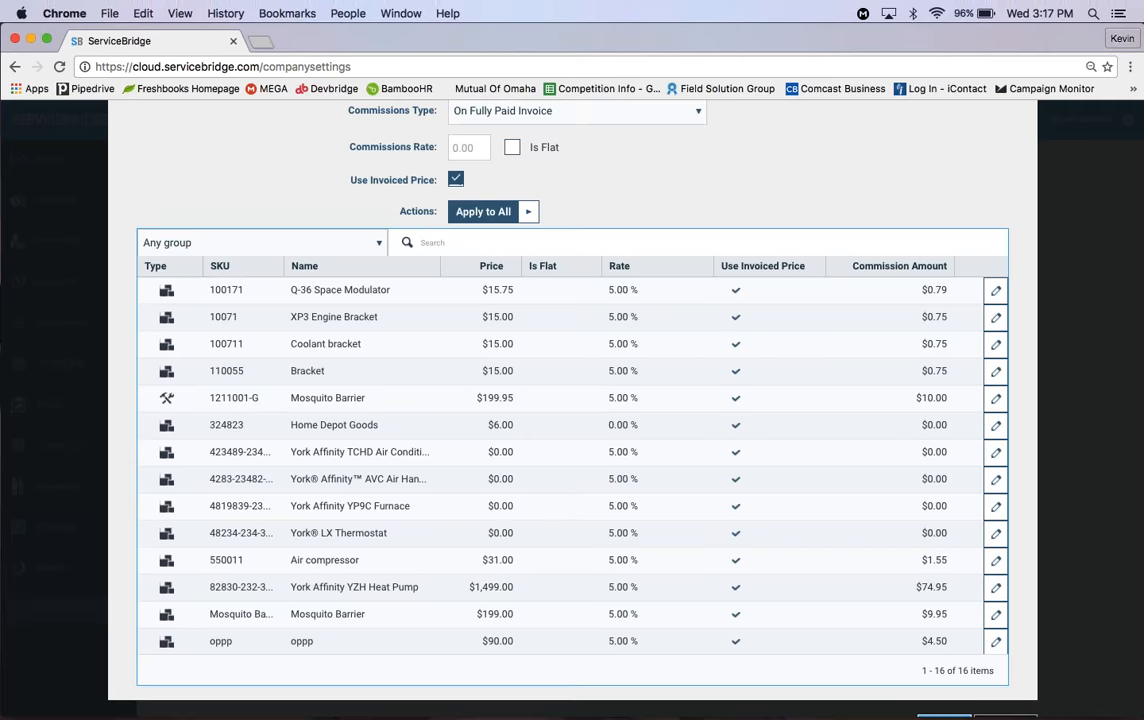
left_click(528, 211)
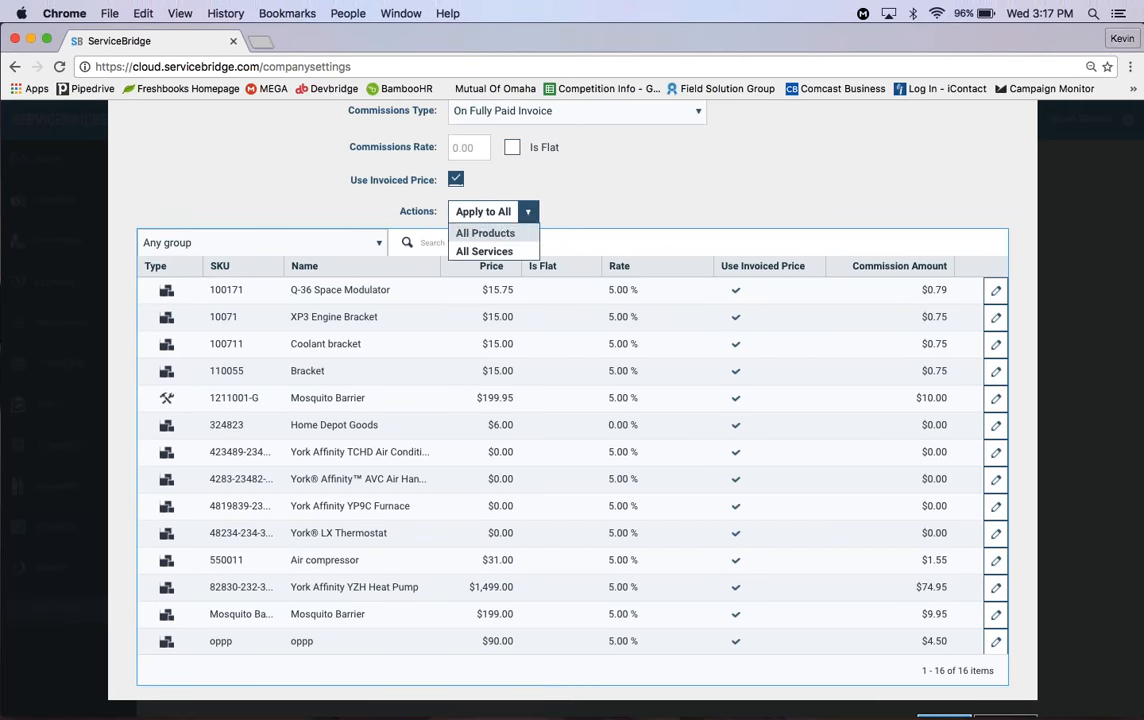
left_click(601, 202)
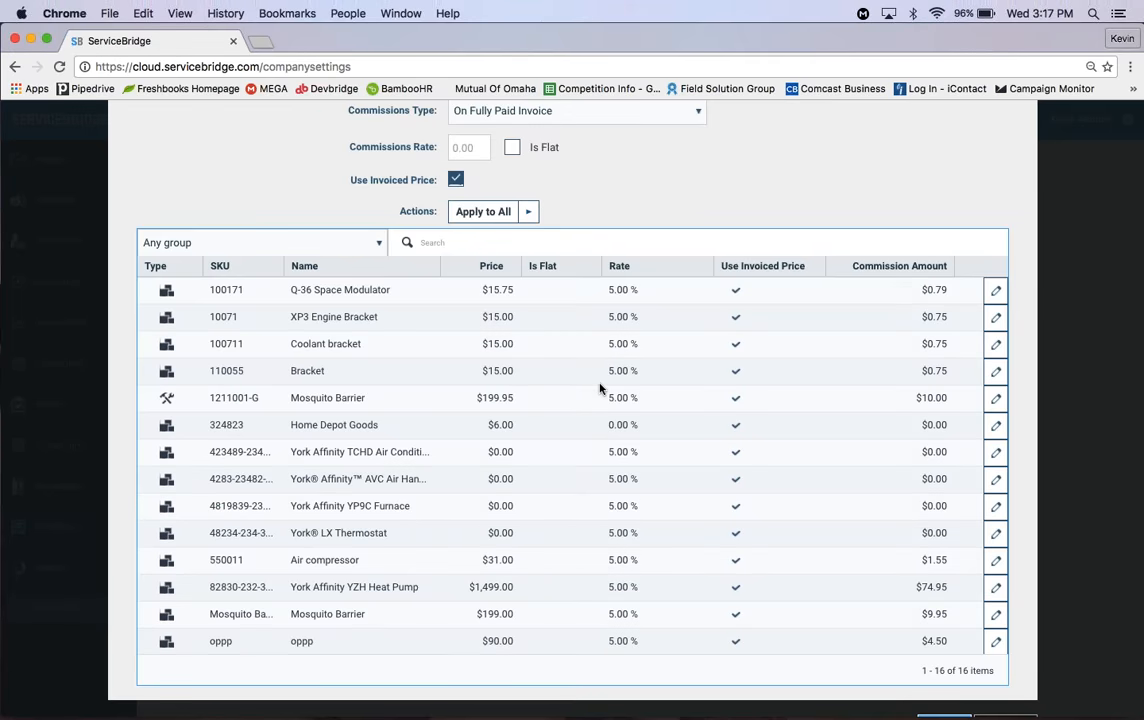
scroll(600, 388, "down", 1)
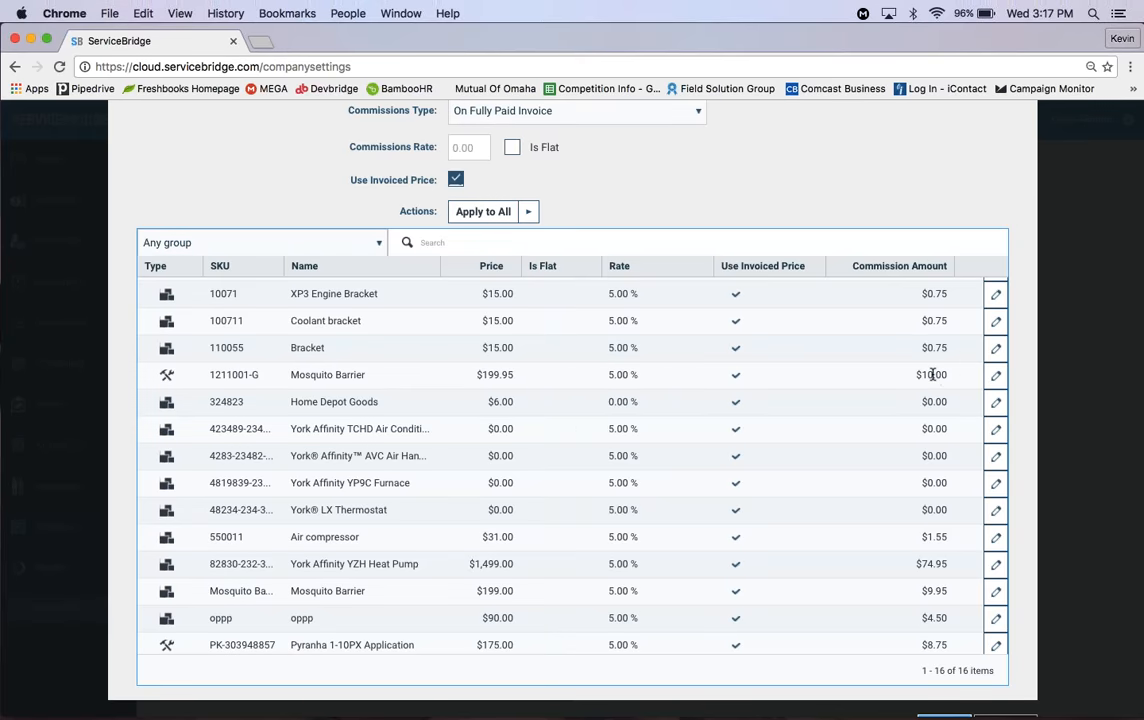
scroll(840, 409, "down", 3)
scroll(840, 409, "up", 15)
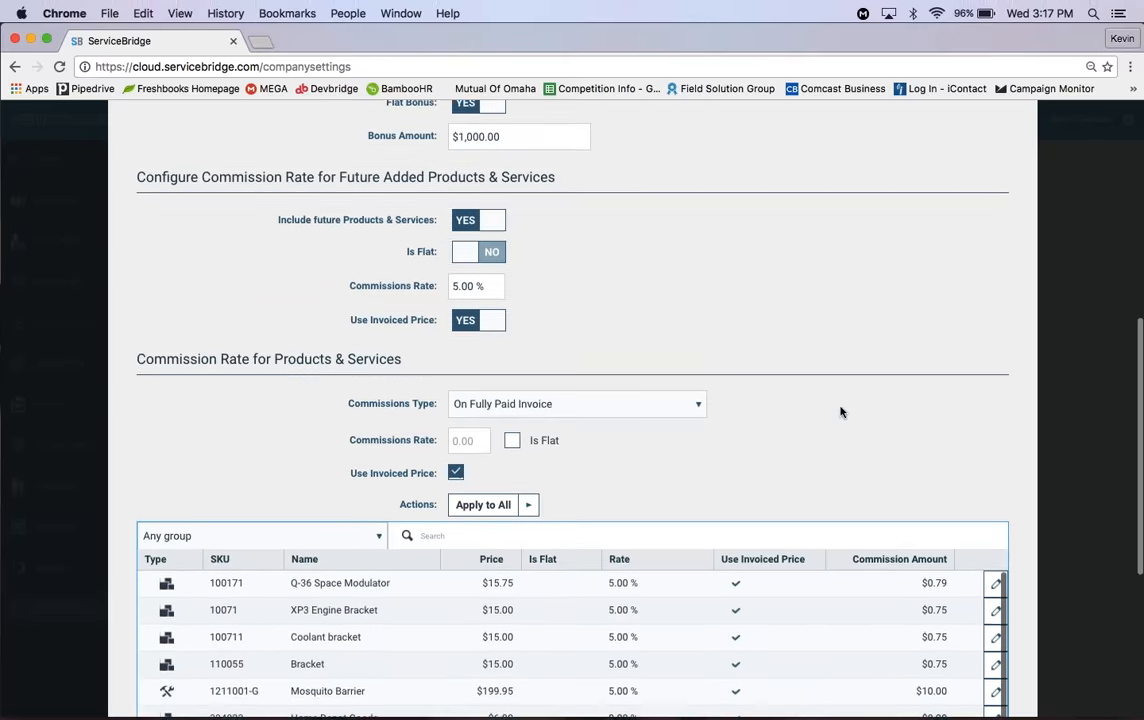
scroll(688, 455, "down", 15)
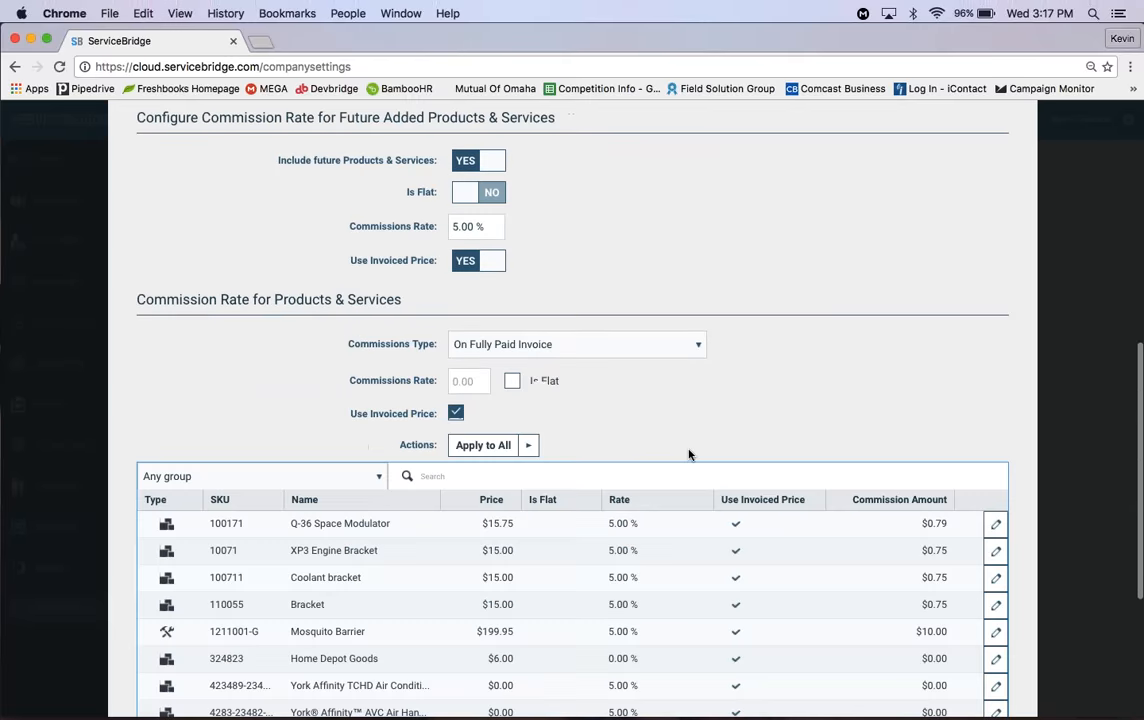
left_click(935, 689)
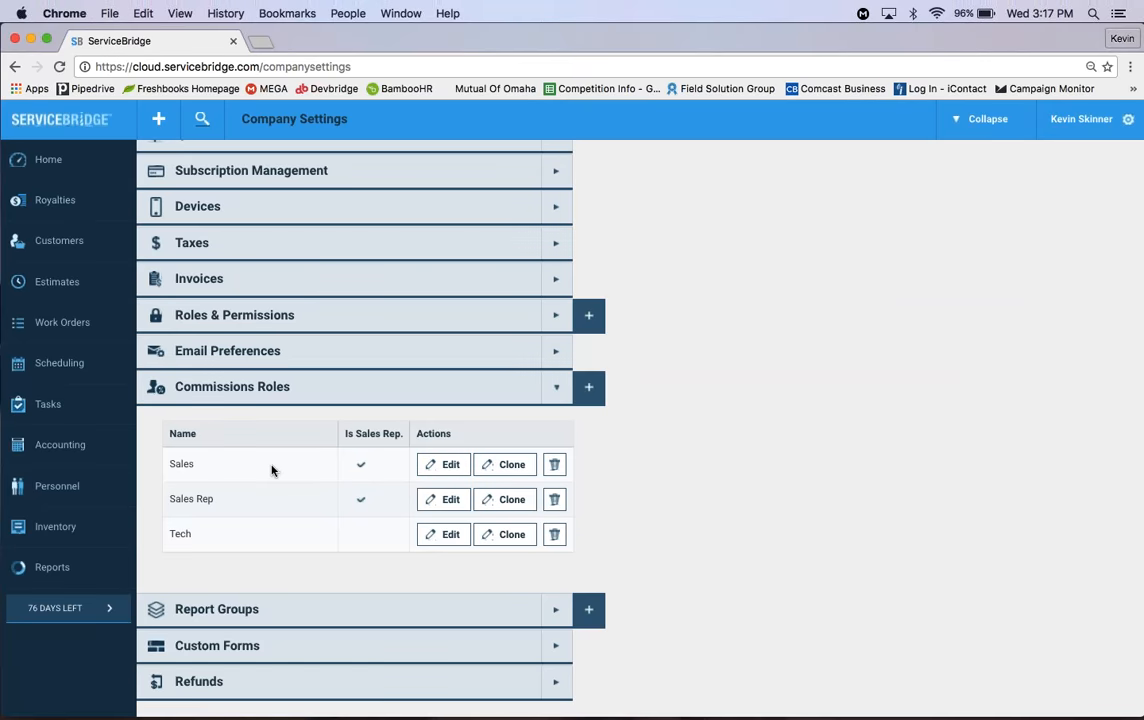
Open the signed-in staff member's personnel record and go to its Payroll Setup section.
left_click(58, 490)
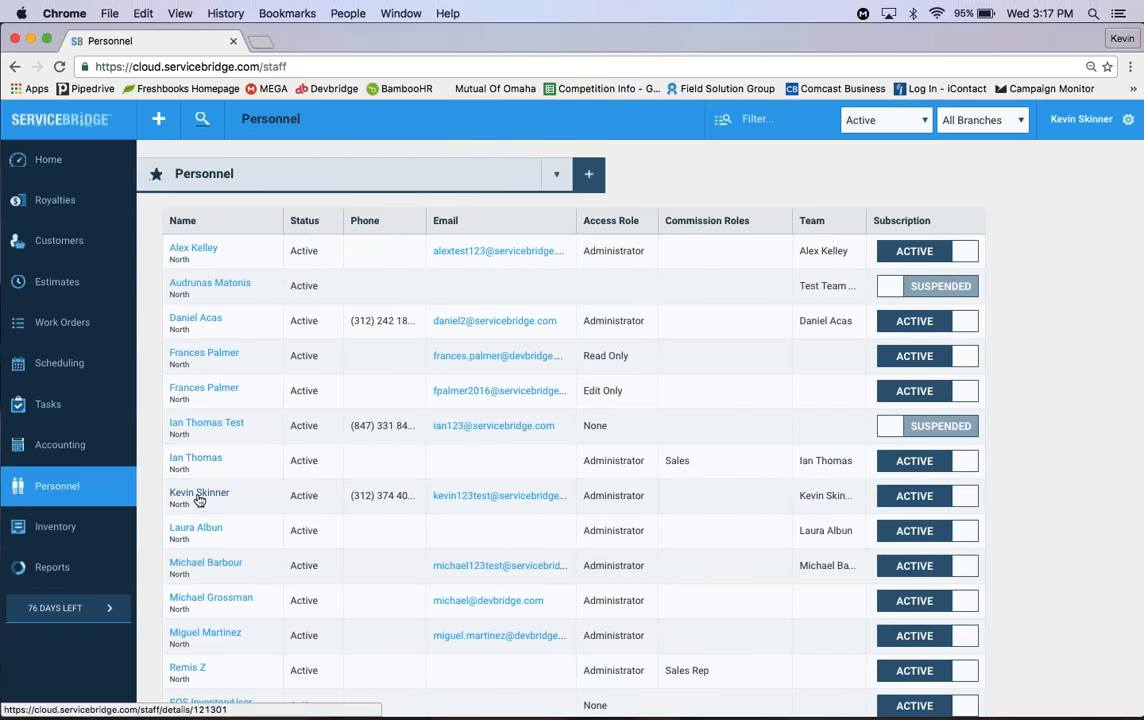
left_click(200, 497)
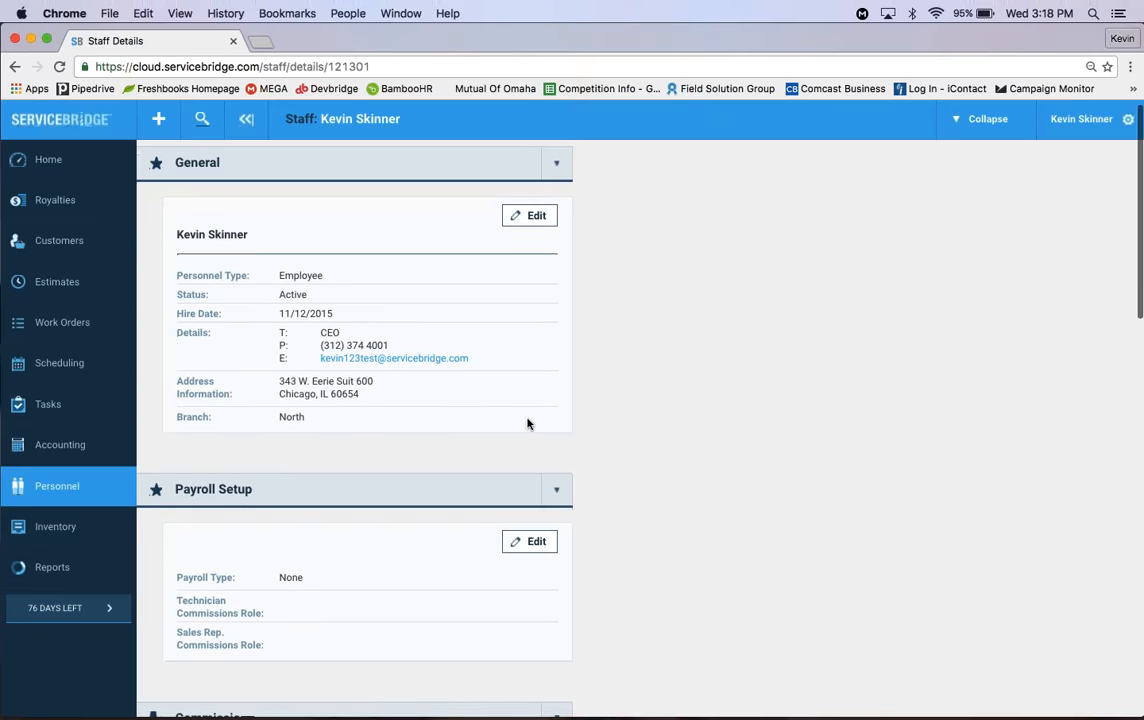
scroll(528, 423, "down", 2)
scroll(528, 423, "up", 2)
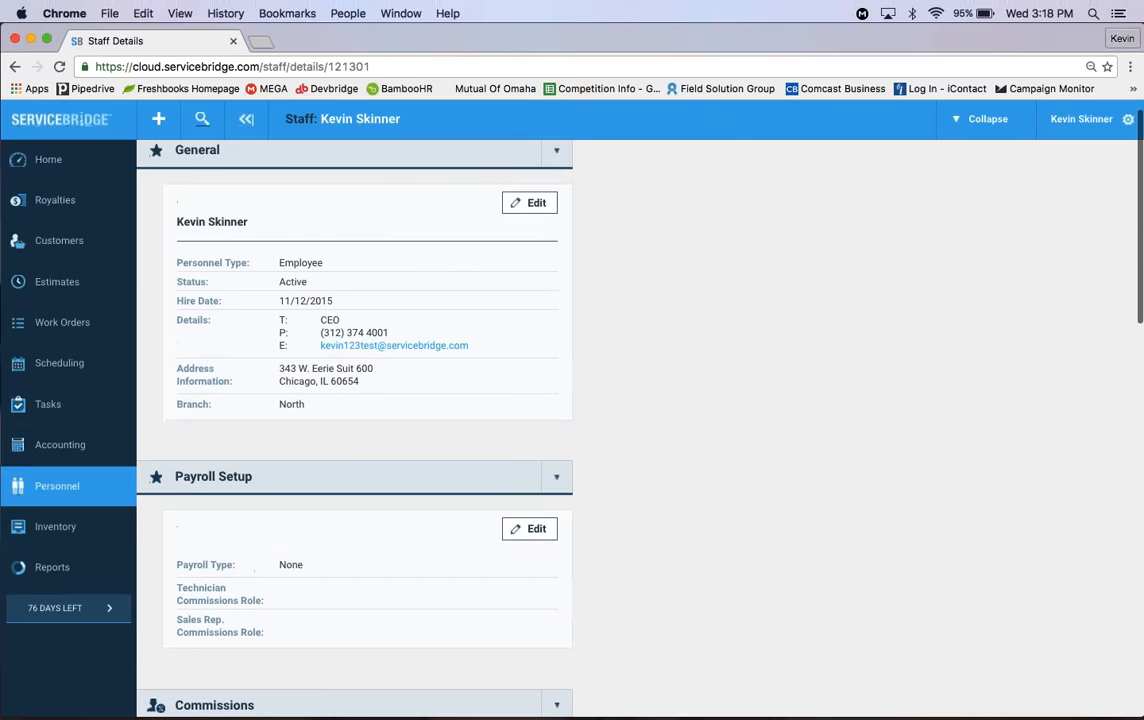
scroll(415, 341, "down", 2)
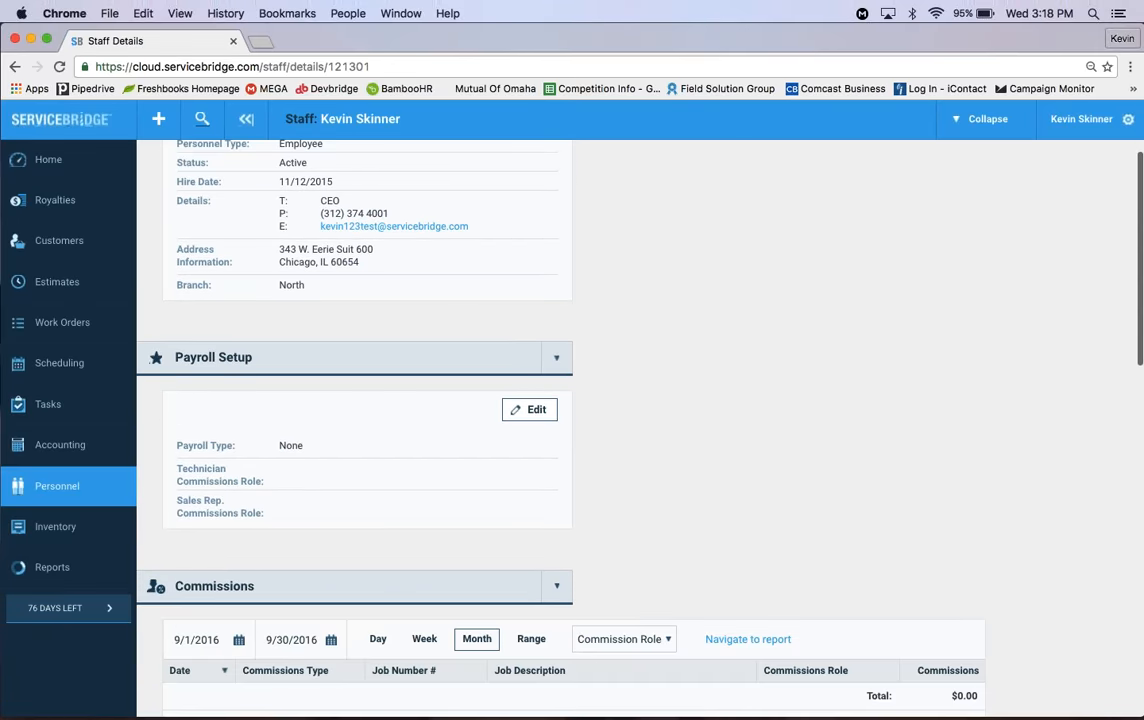
Mark the staff member as a sales representative in the payroll setup, assign the Sales Rep commissions role, and save.
left_click(536, 410)
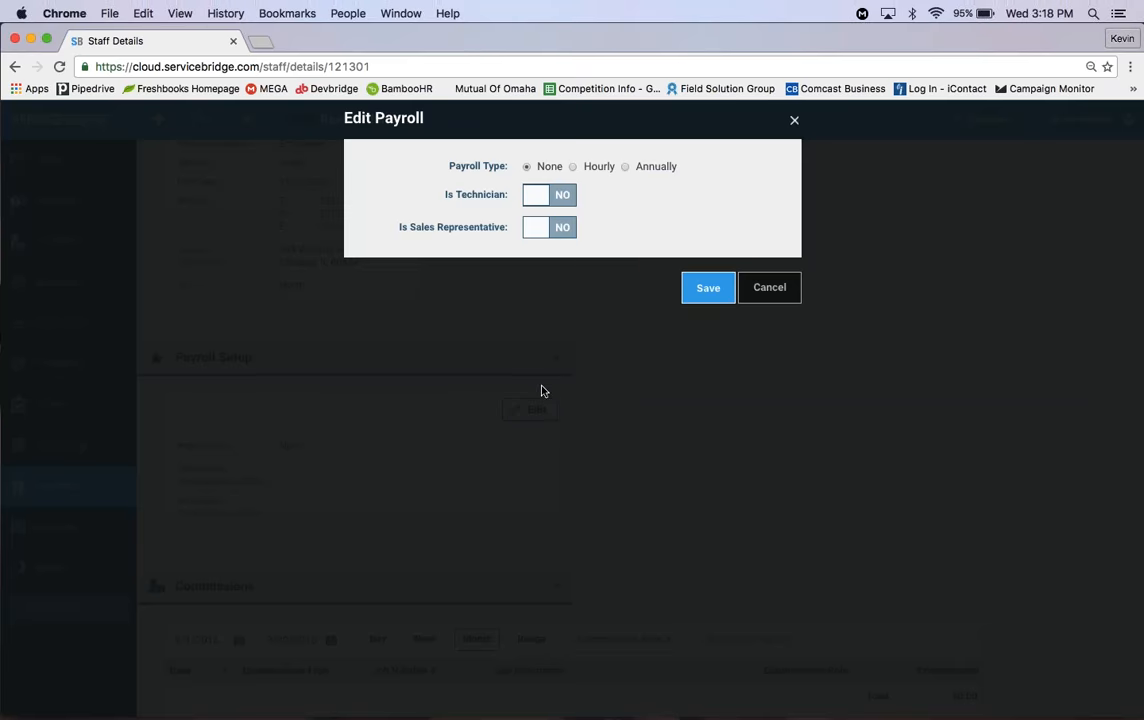
left_click(538, 232)
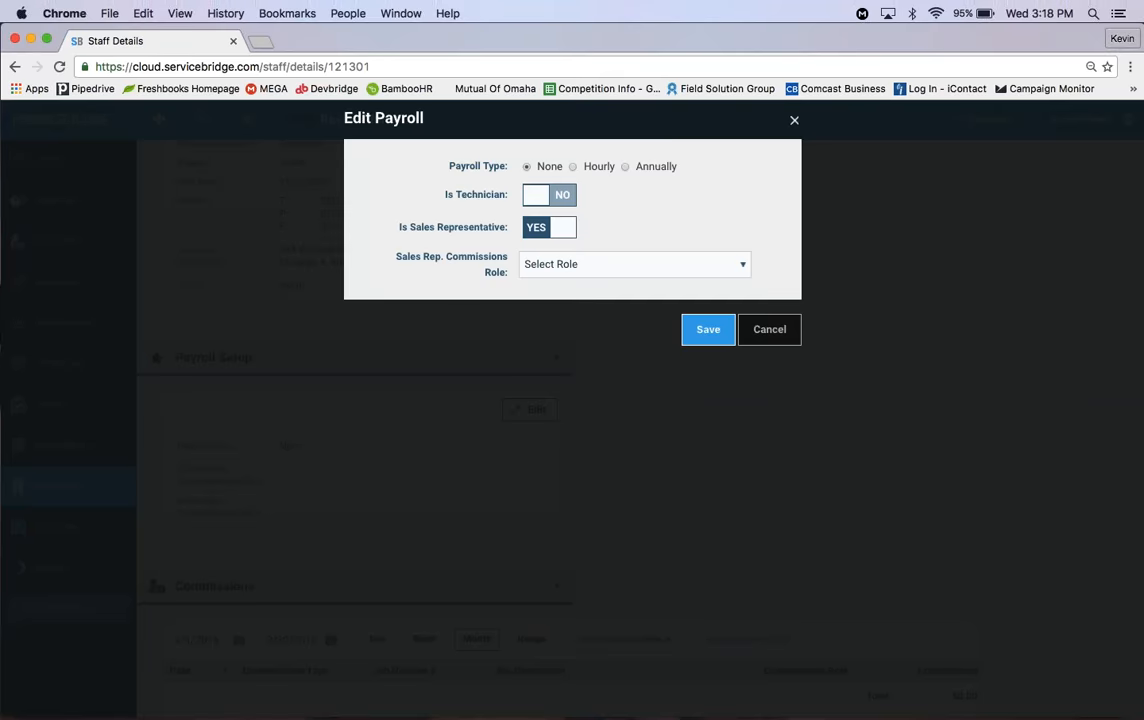
left_click(598, 265)
left_click(586, 293)
left_click(708, 333)
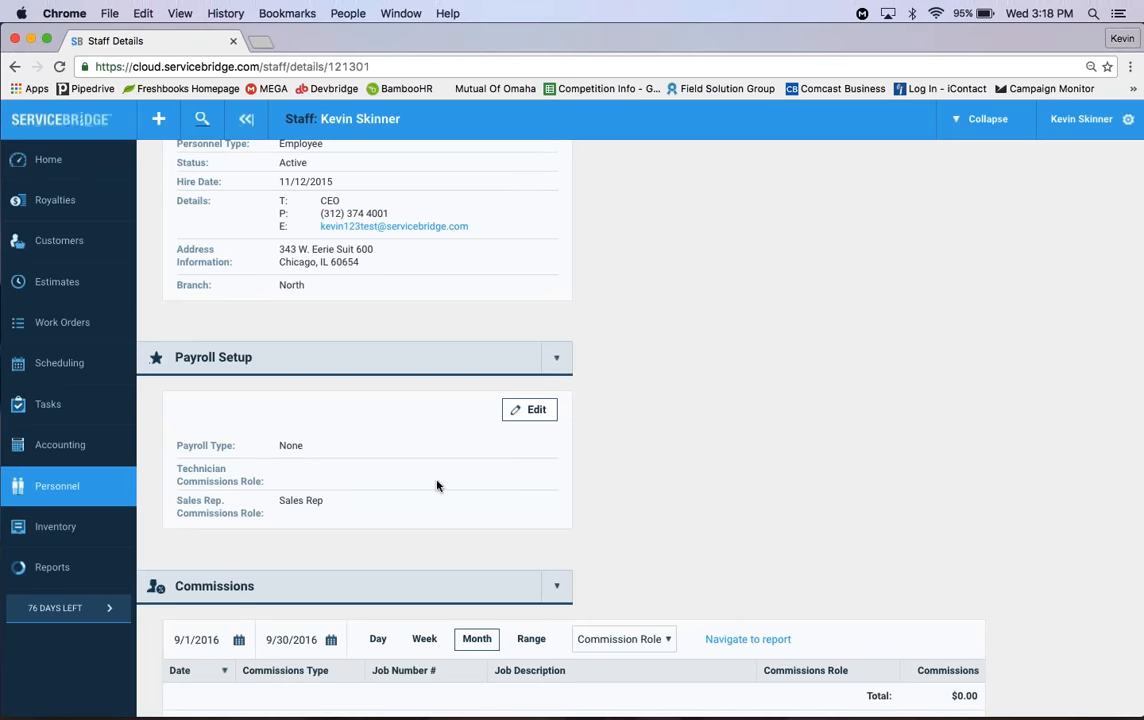
Start a new work order for an existing customer with the signed-in staff member as sales representative, and discard it.
scroll(561, 426, "down", 1)
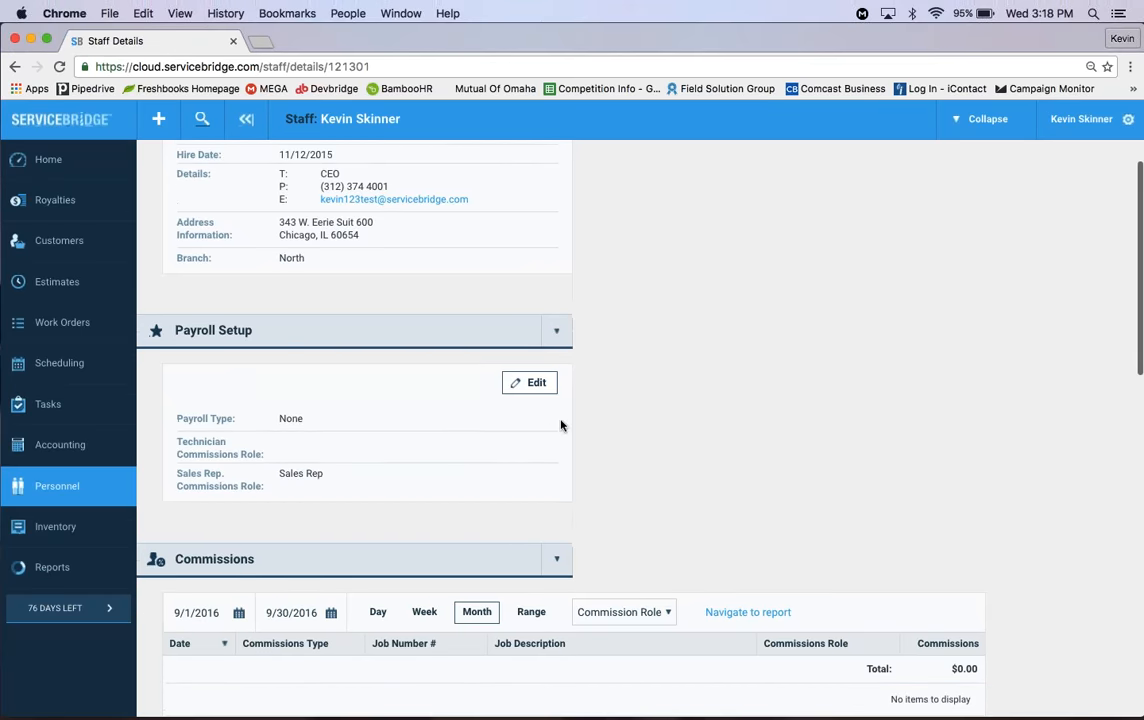
scroll(561, 426, "down", 2)
scroll(567, 454, "down", 2)
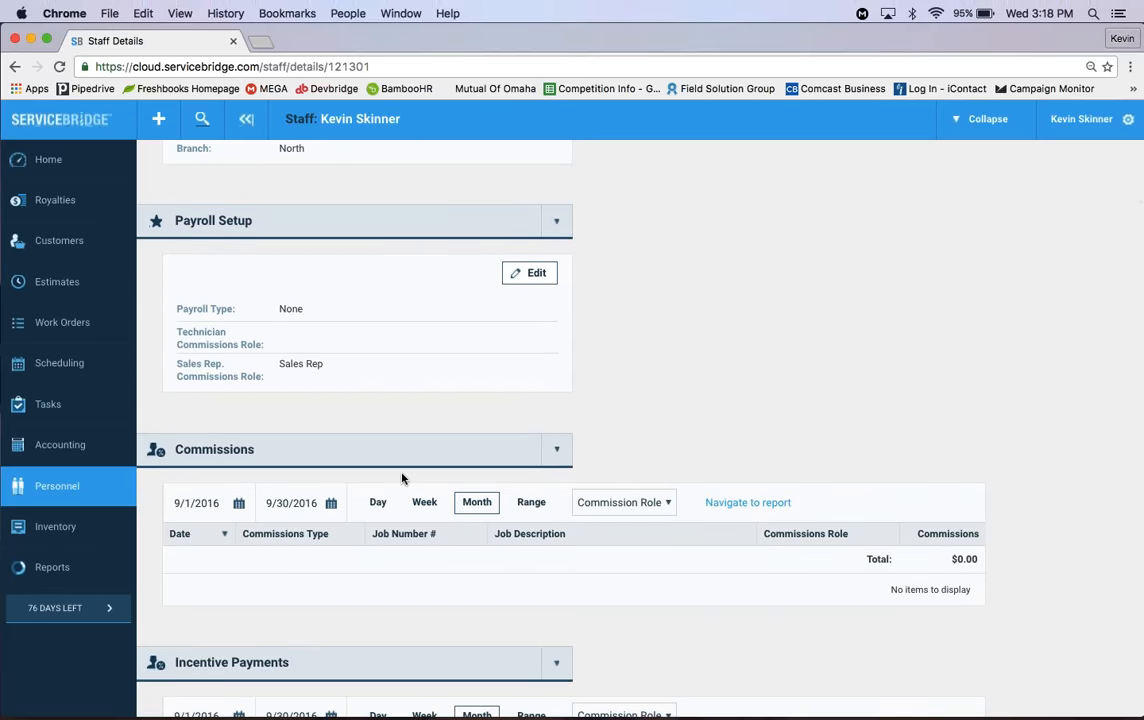
left_click(163, 120)
left_click(172, 237)
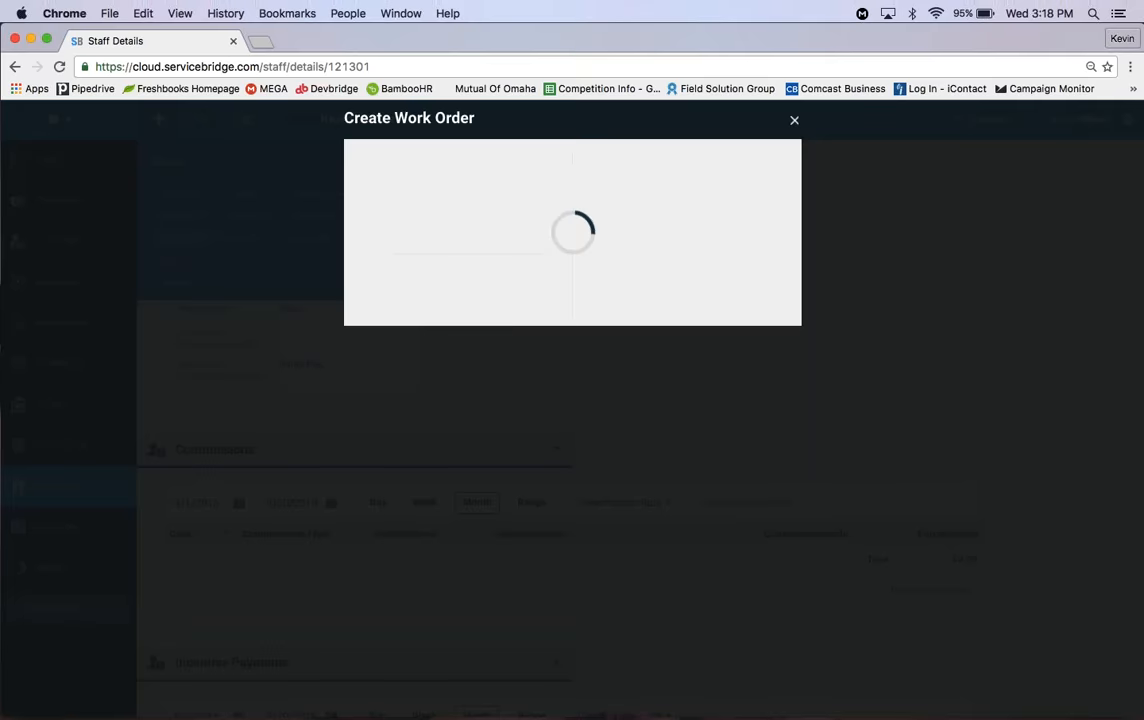
left_click(738, 274)
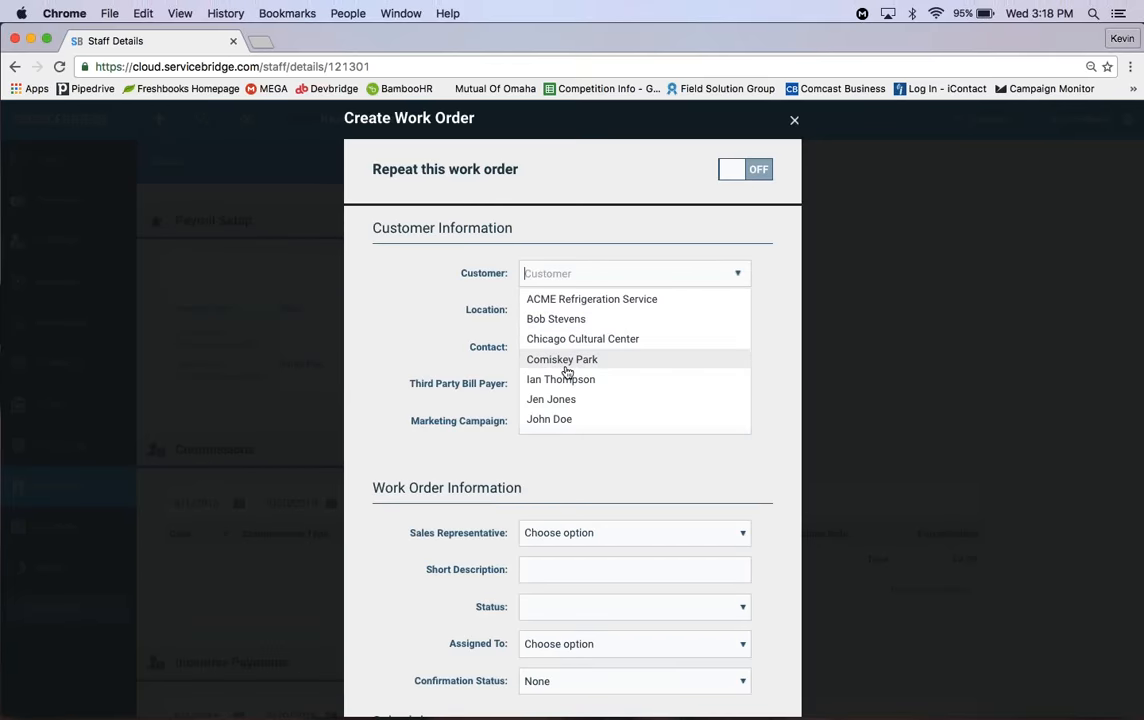
left_click(565, 379)
scroll(625, 350, "down", 3)
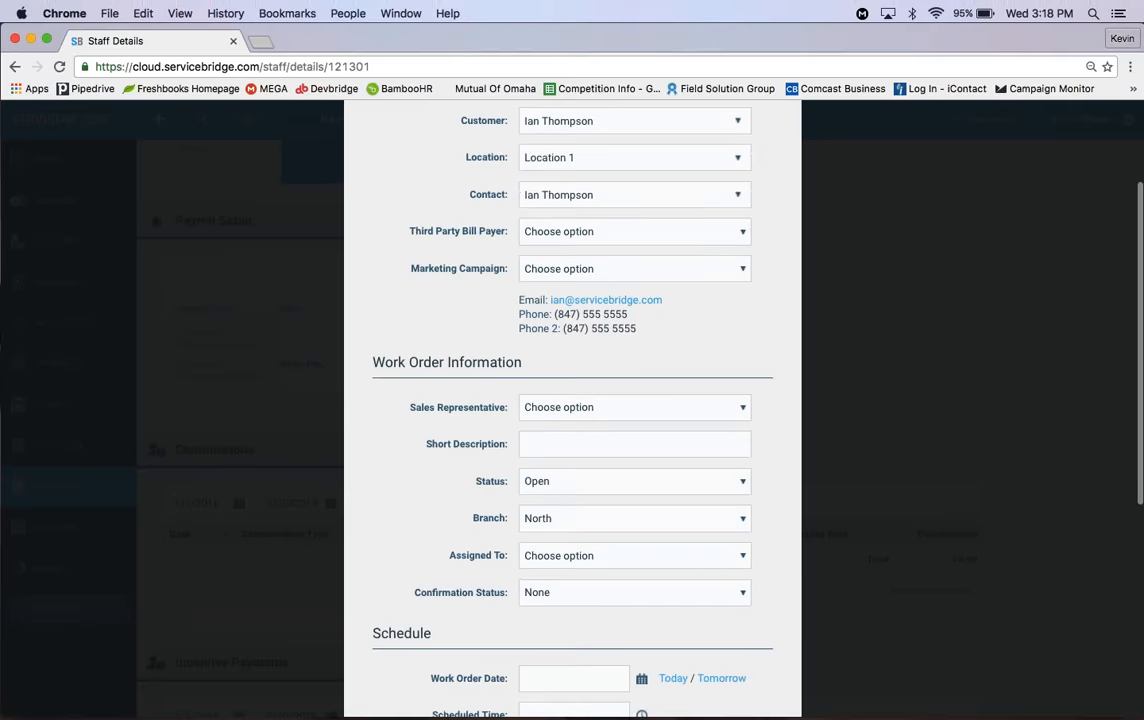
left_click(586, 416)
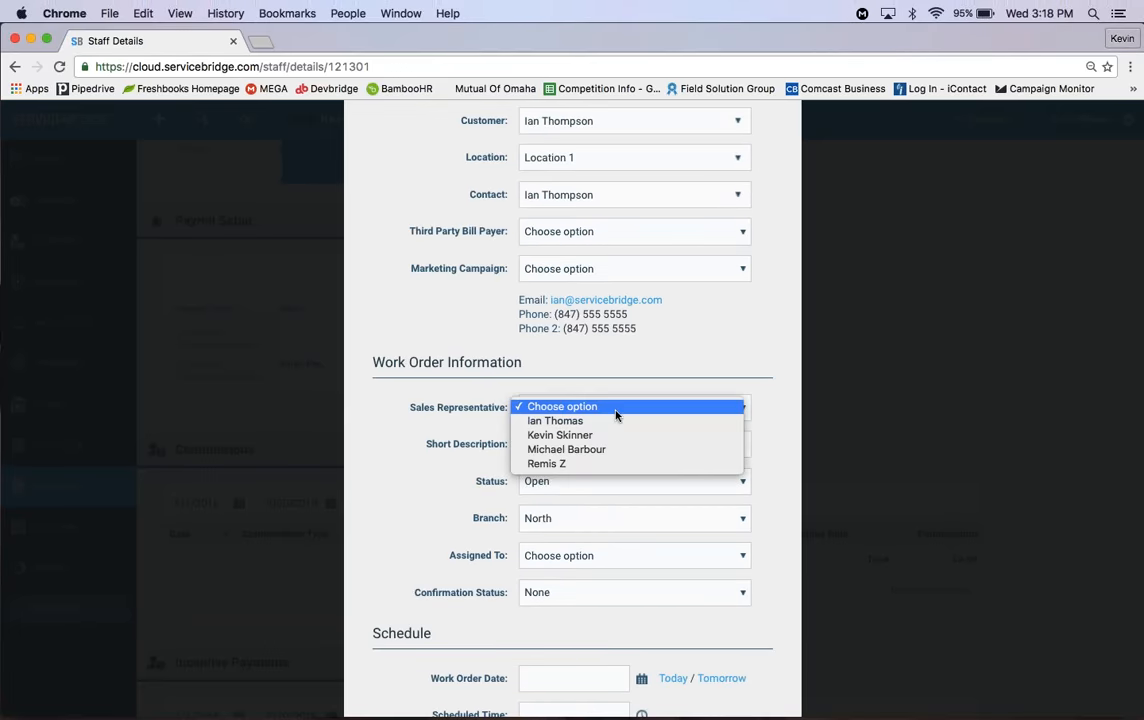
left_click(571, 437)
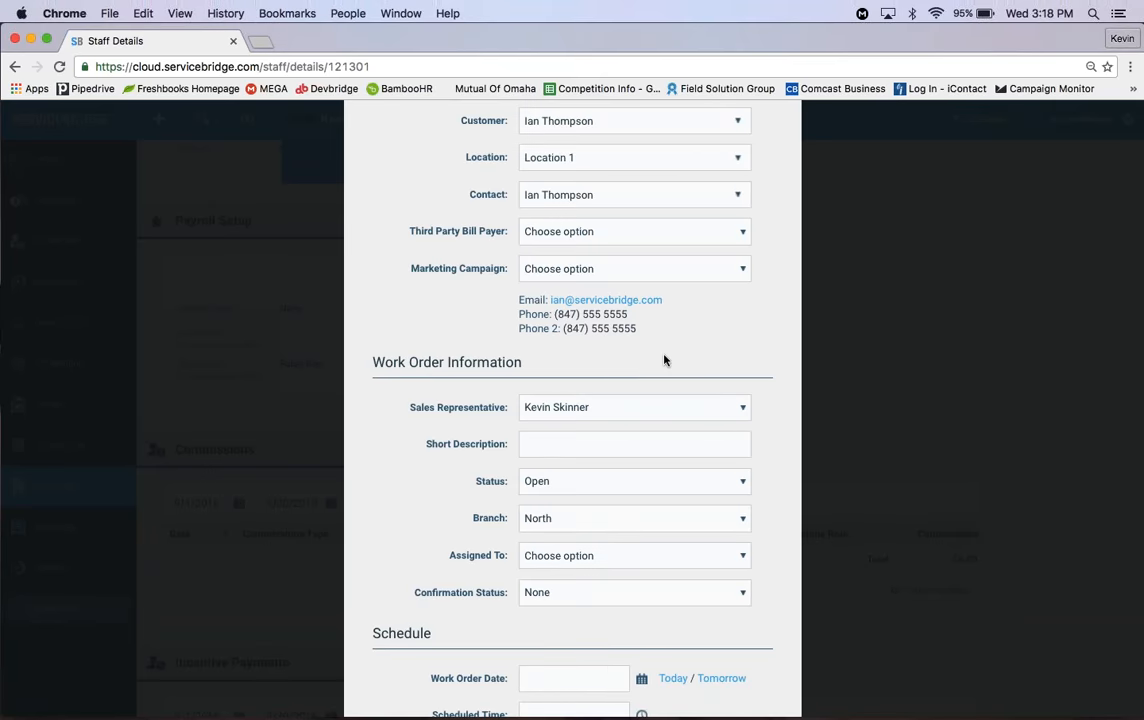
scroll(603, 378, "down", 1)
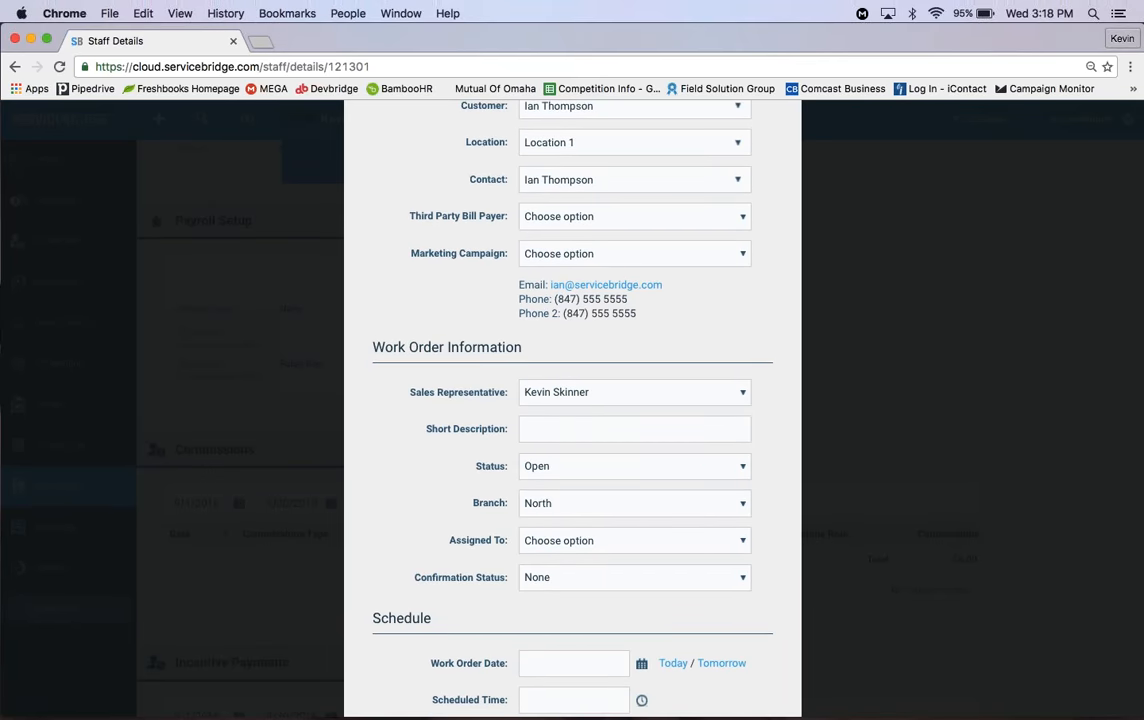
scroll(572, 400, "down", 5)
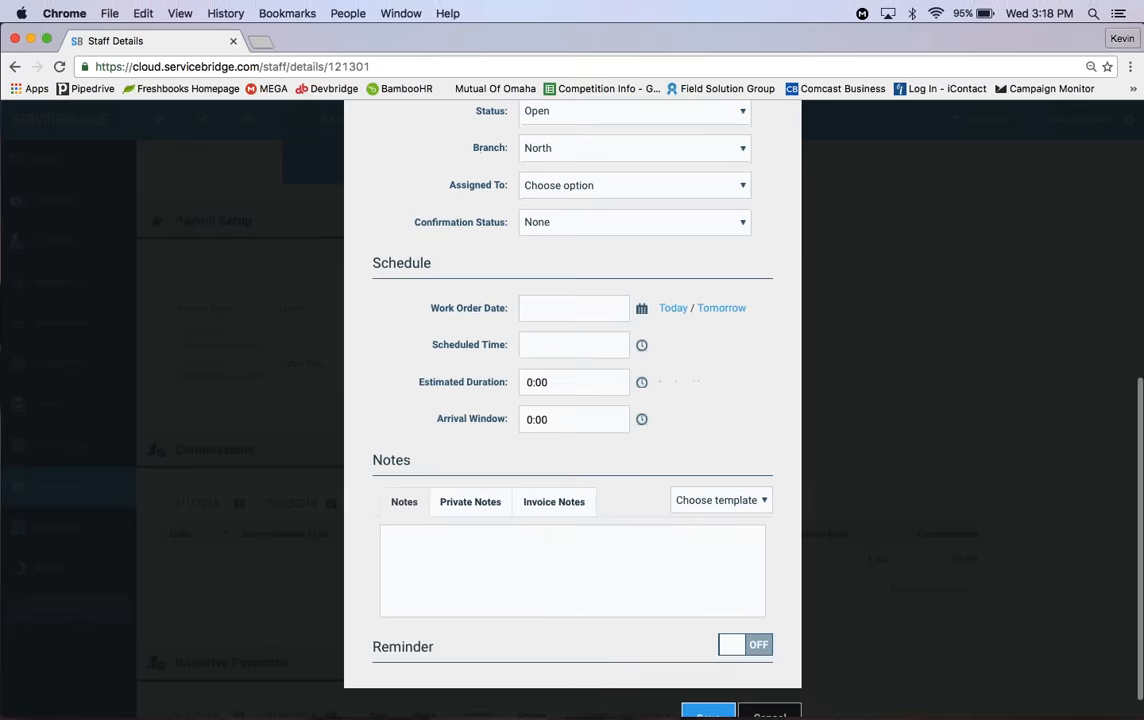
left_click(769, 713)
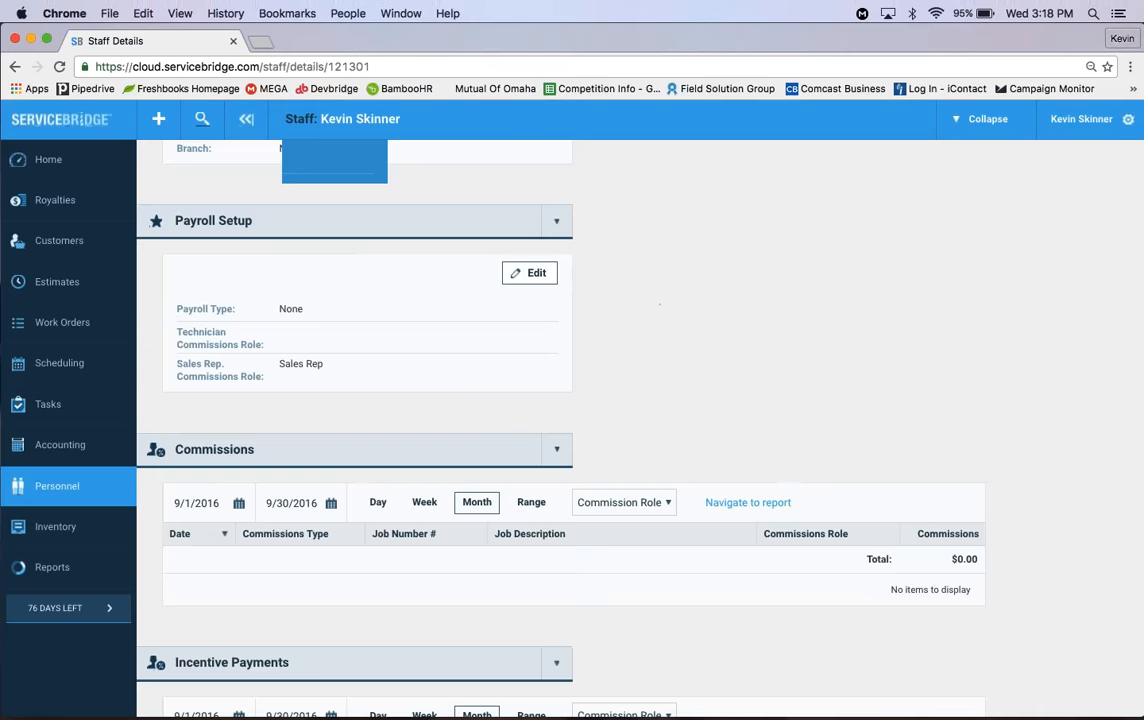
Review the staff member's Commissions section and open the full commissions report from it.
scroll(473, 448, "down", 1)
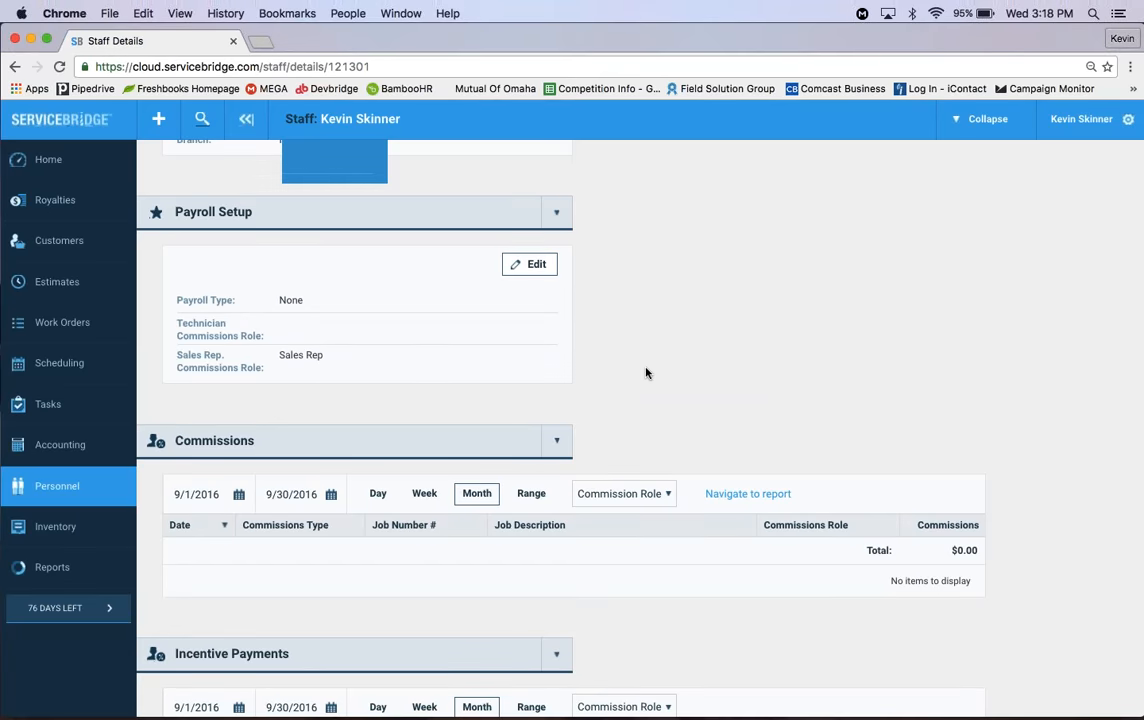
scroll(646, 373, "down", 3)
scroll(646, 373, "up", 2)
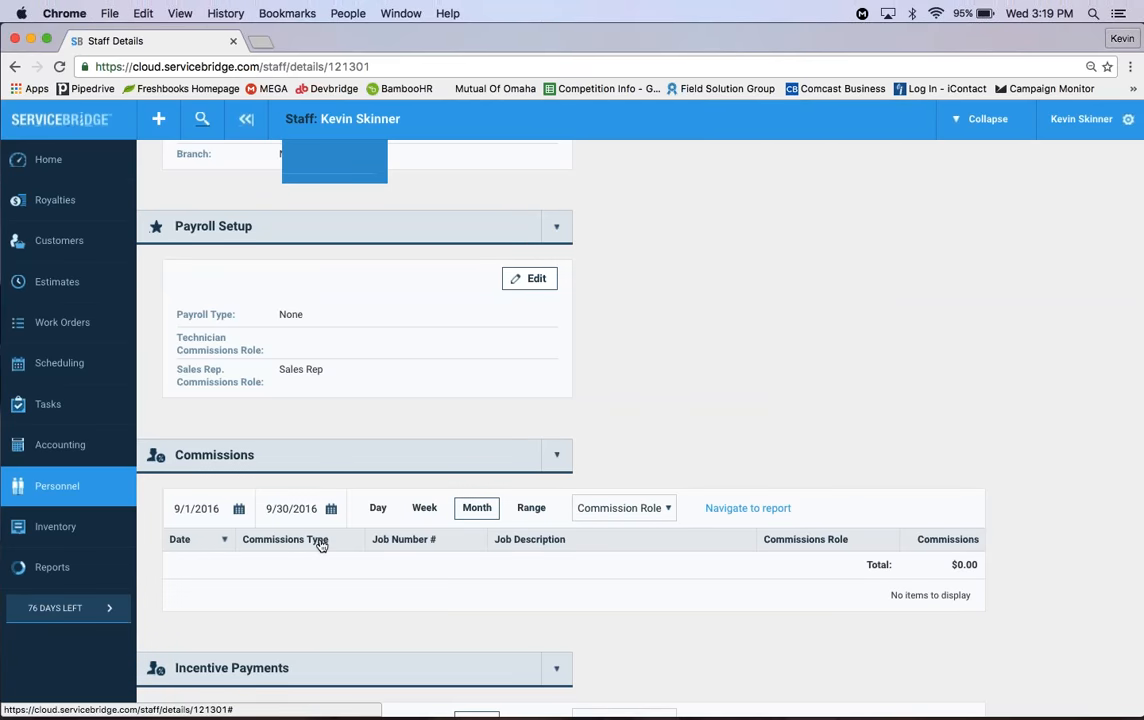
left_click(736, 508)
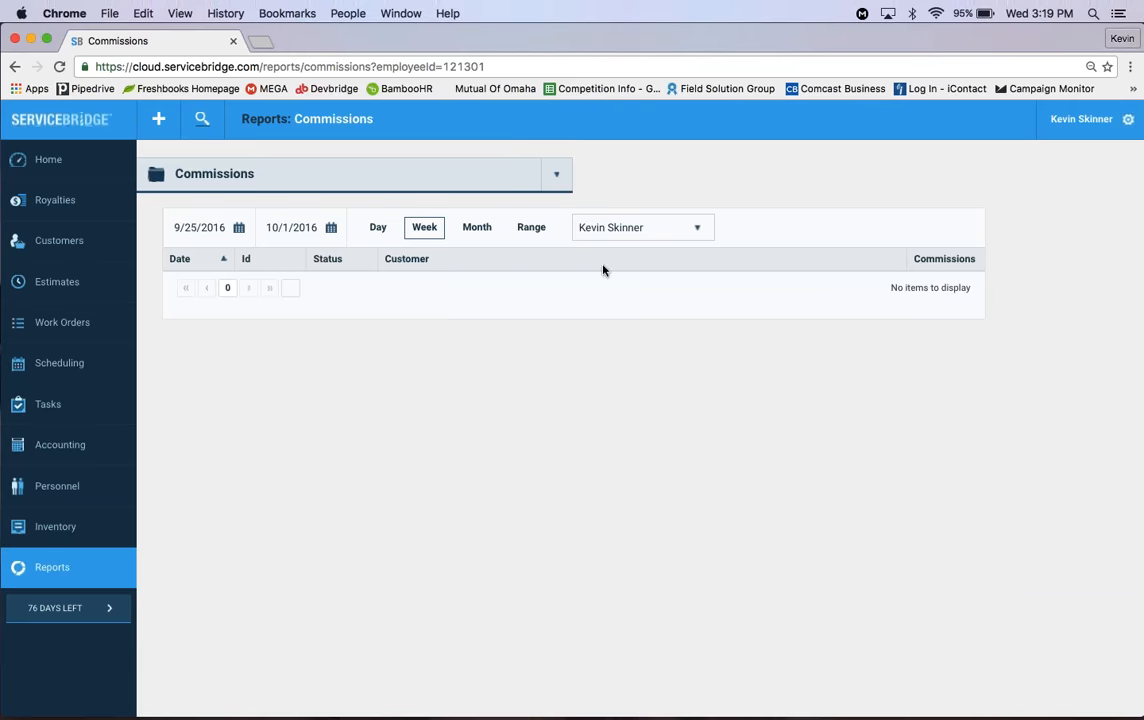
Show the staff member's commissions for the date range 6/1/2016 to 9/30/2016.
left_click(477, 227)
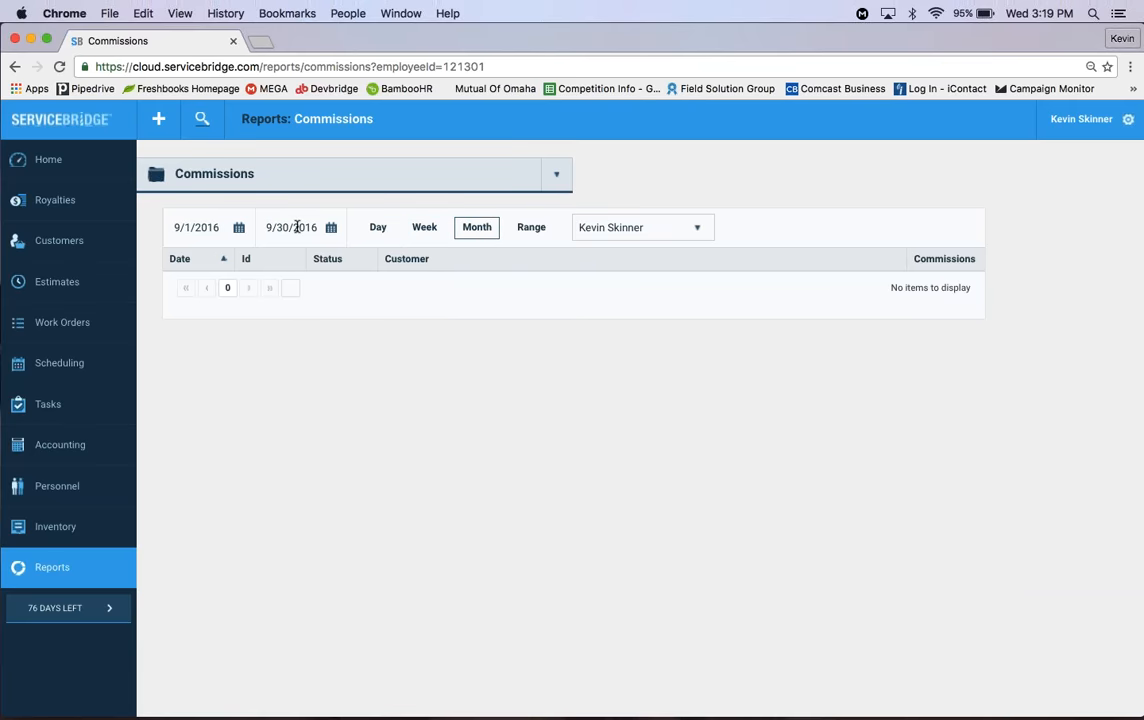
left_click(219, 227)
left_click(177, 258)
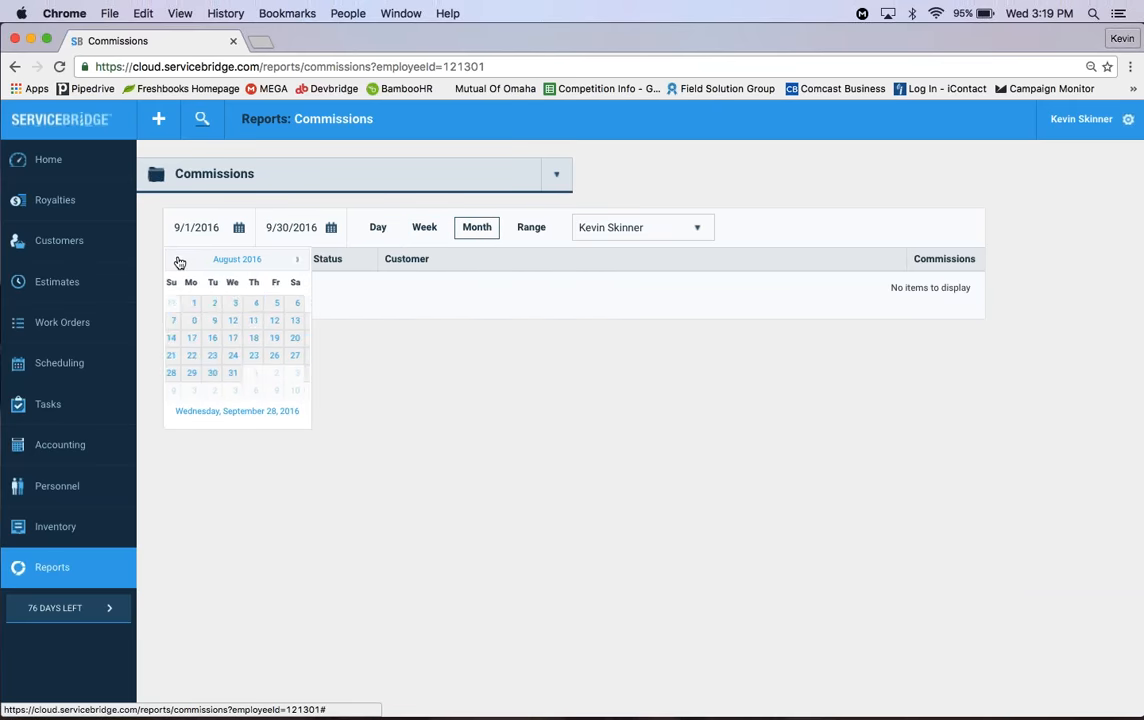
left_click(177, 258)
left_click(177, 258)
left_click(235, 301)
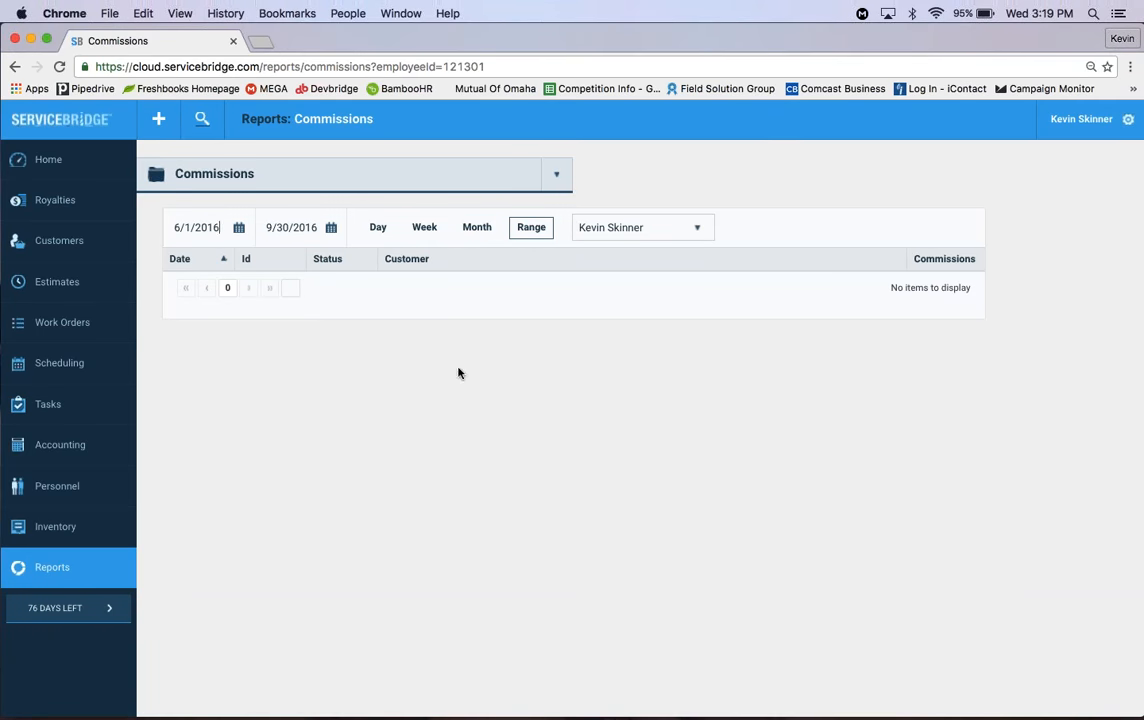
Open the Commissions Report from the Accounting Reports in the reports list.
left_click(51, 572)
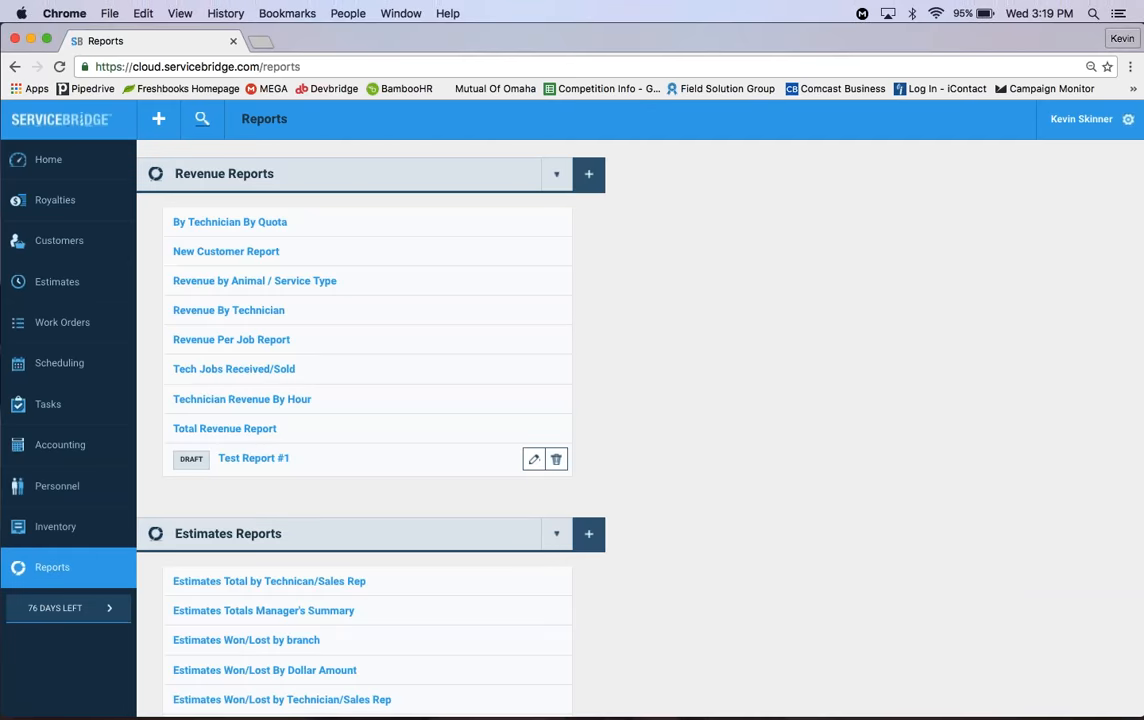
scroll(261, 518, "down", 5)
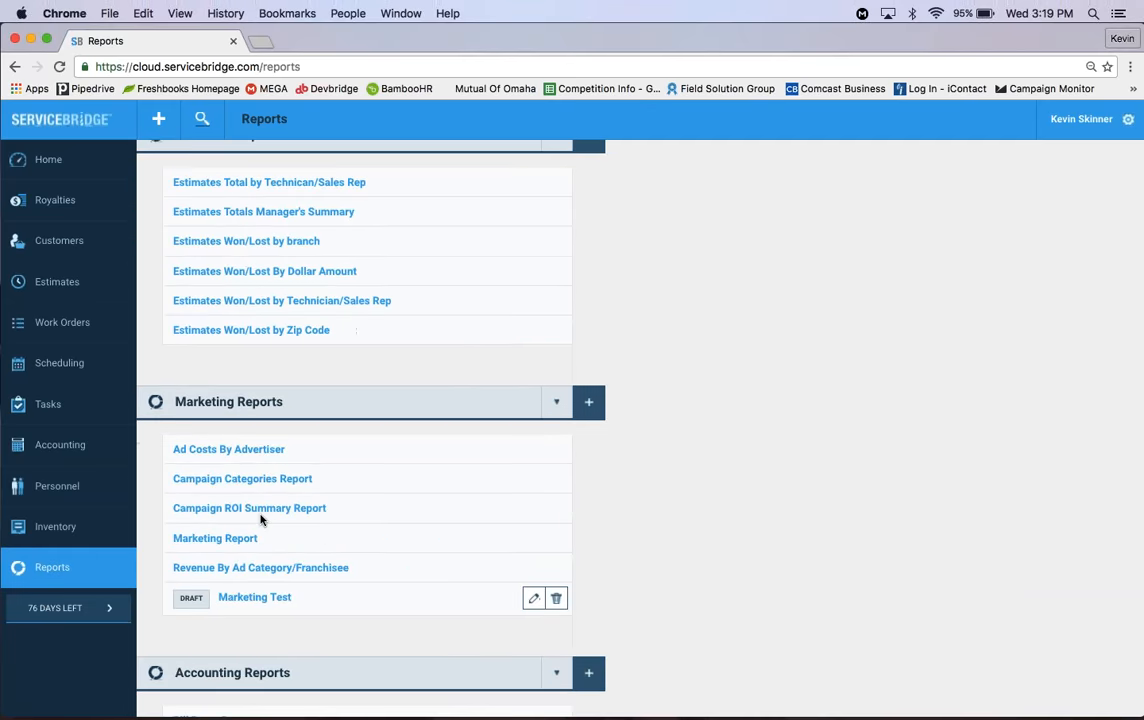
scroll(260, 518, "down", 3)
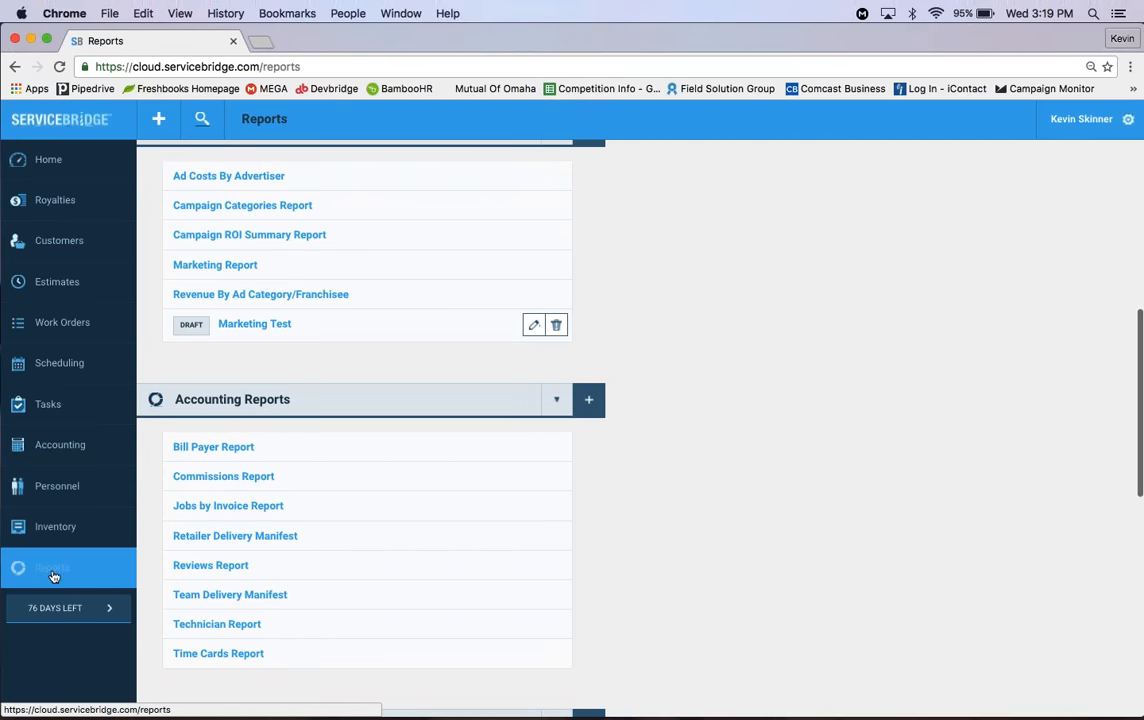
left_click(210, 478)
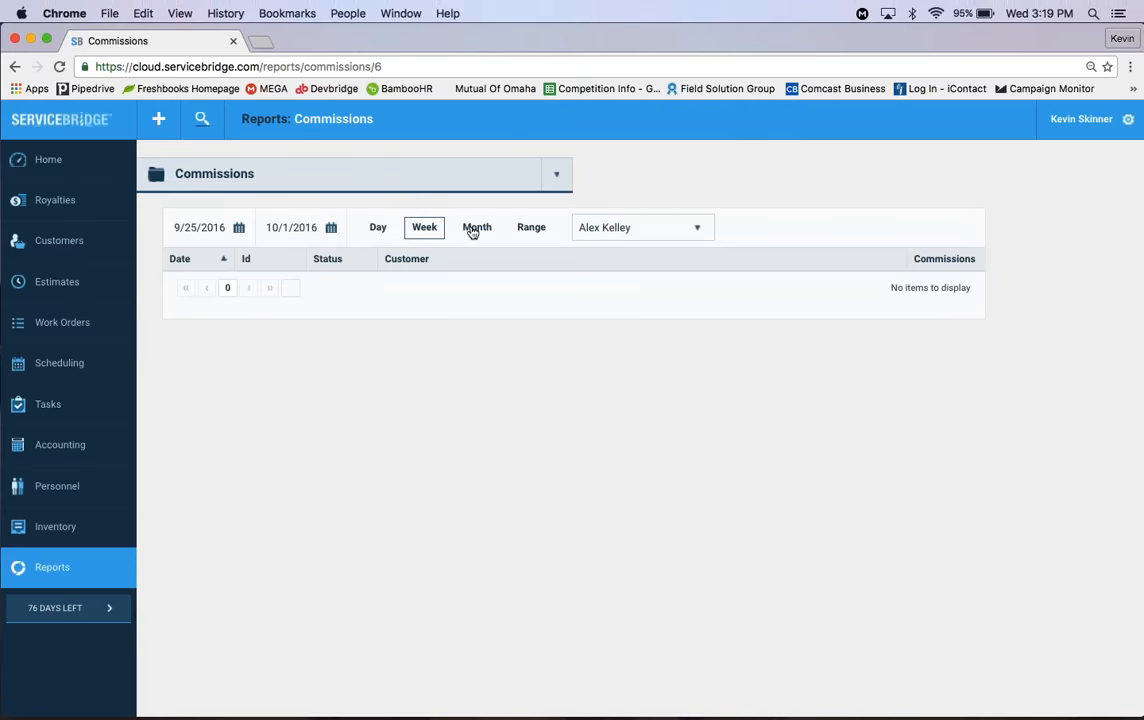
Show the September 2016 monthly commissions of a different staff member in the report.
left_click(631, 230)
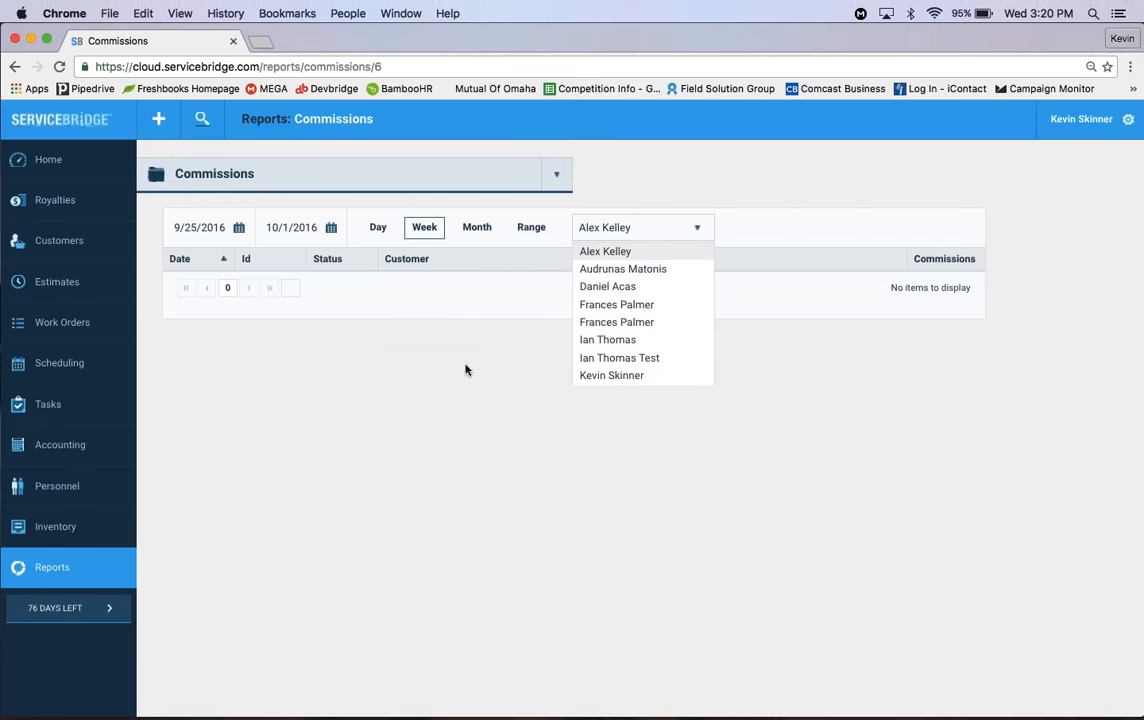
scroll(618, 340, "down", 3)
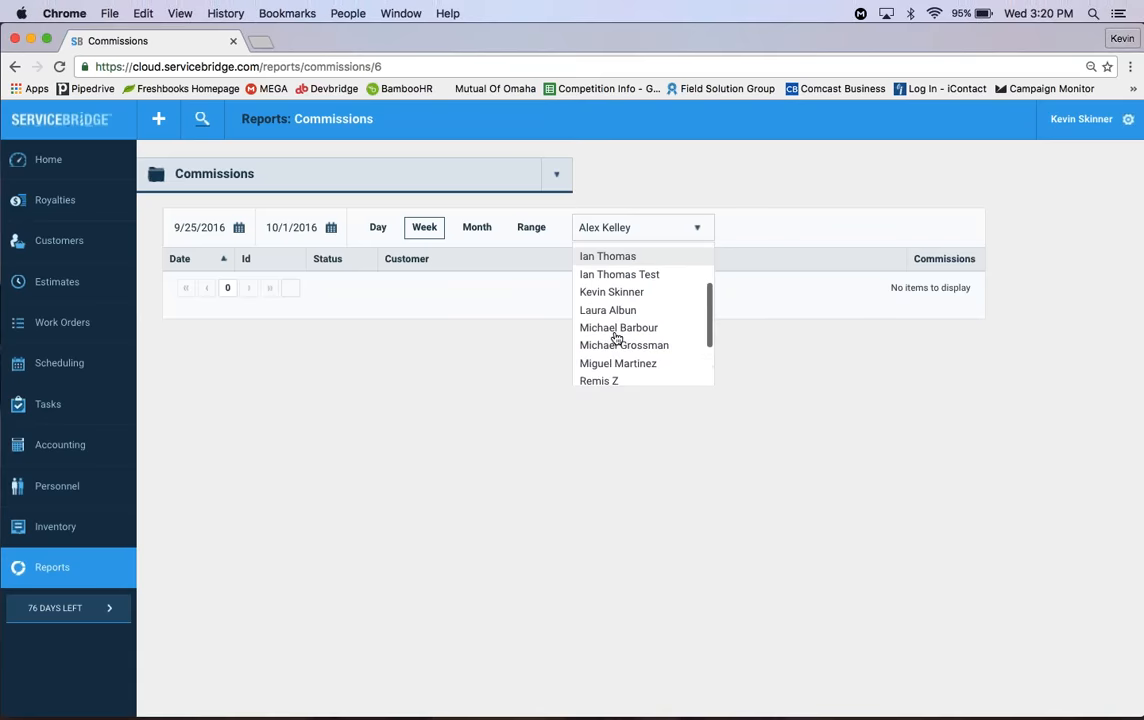
left_click(585, 327)
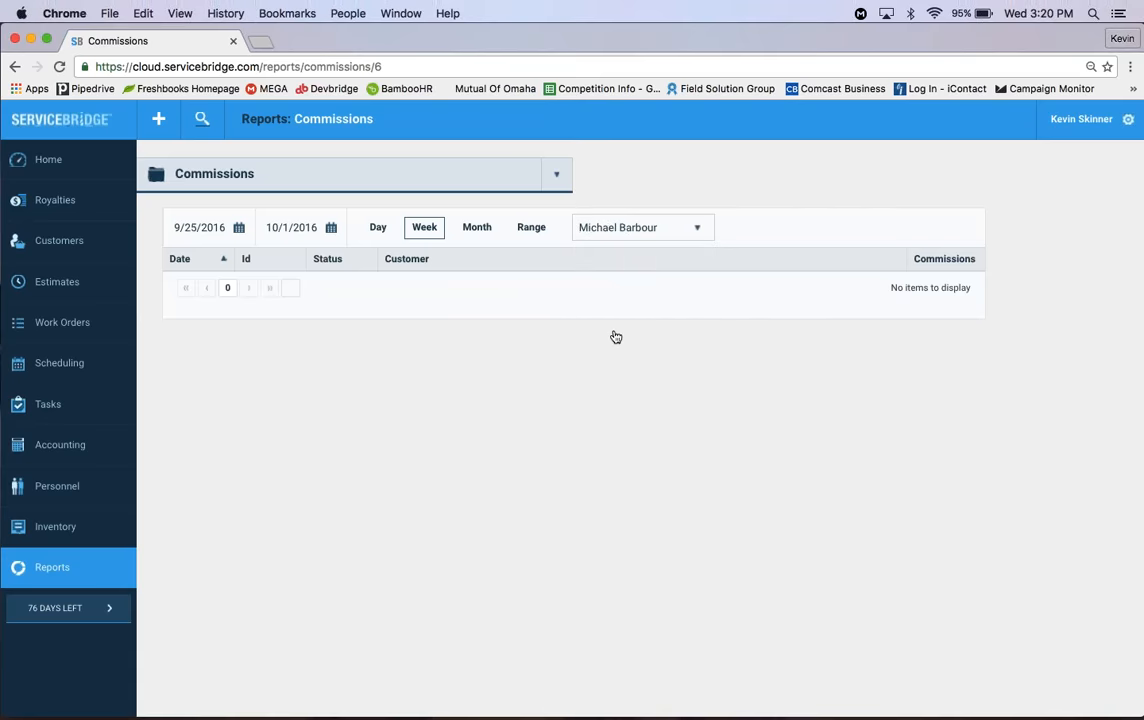
left_click(477, 227)
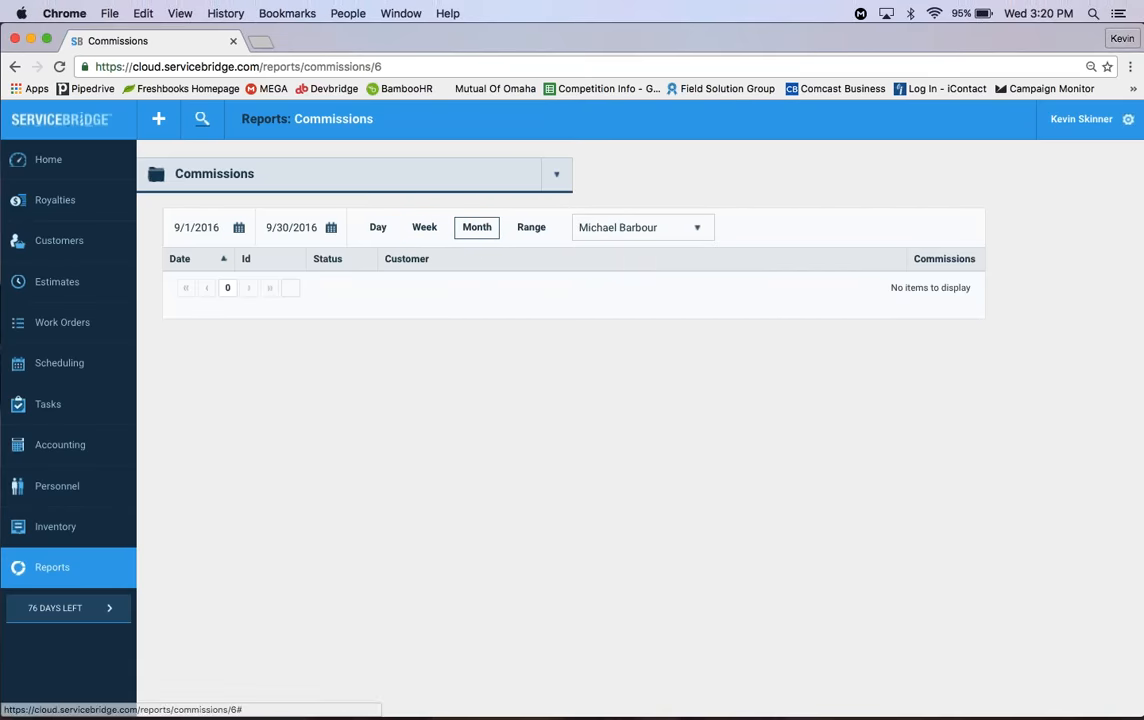
Switch the commissions report to a custom date range starting 4/1/2016 and ending 9/30/2016.
left_click(524, 229)
left_click(239, 227)
left_click(178, 260)
left_click(178, 260)
left_click(178, 260)
left_click(178, 260)
left_click(178, 260)
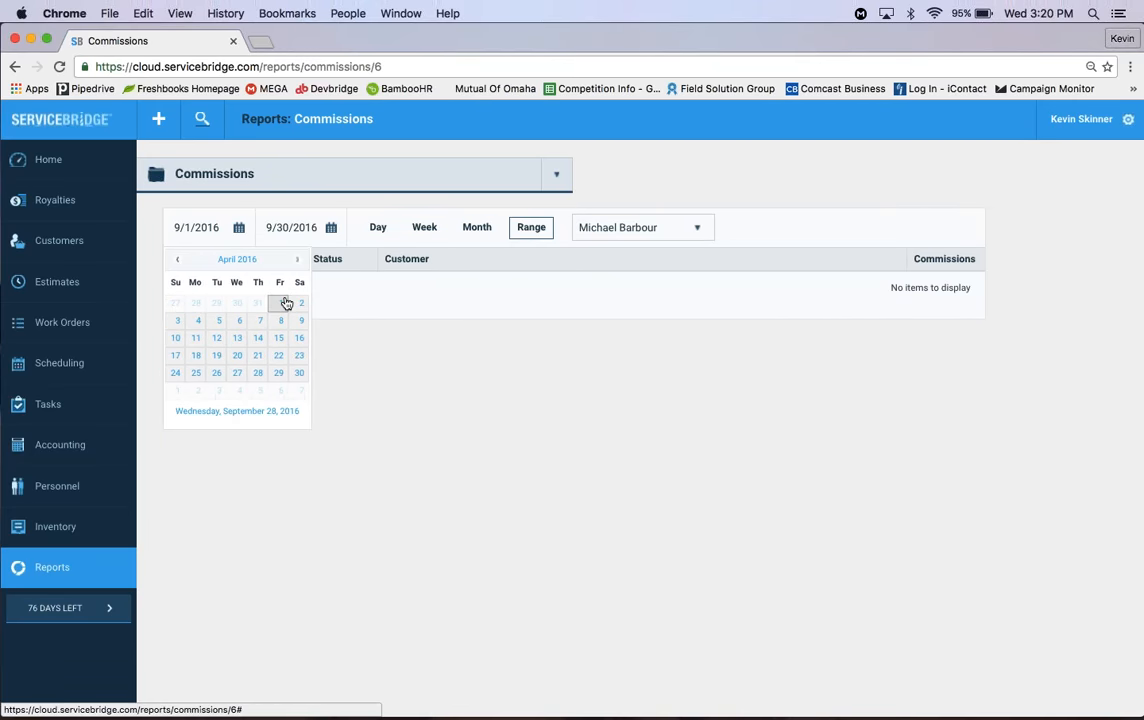
left_click(279, 303)
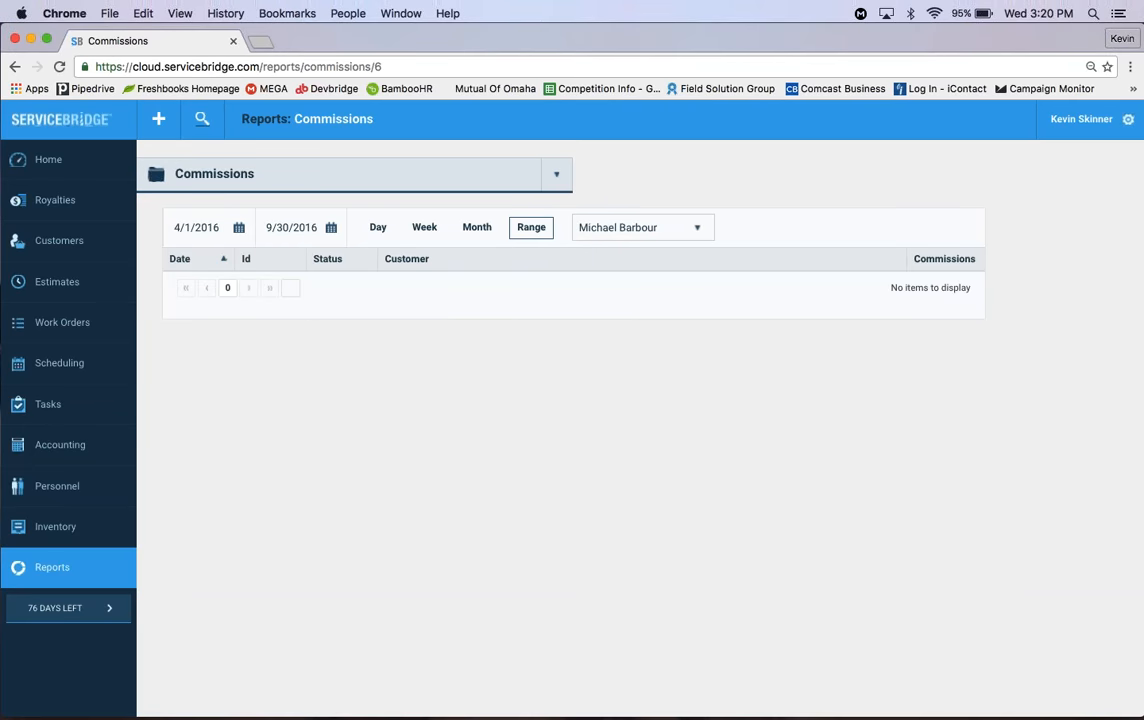
Switch the commissions report to the signed-in staff member and minimize the calendar window covering it.
left_click(640, 228)
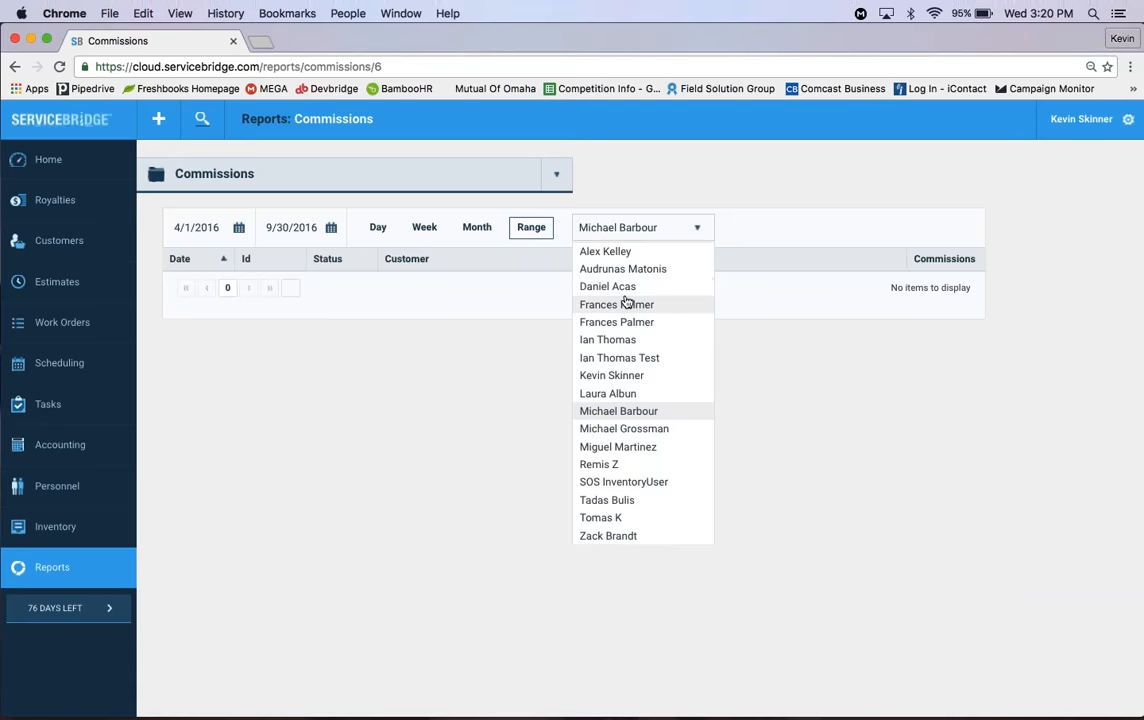
left_click(625, 377)
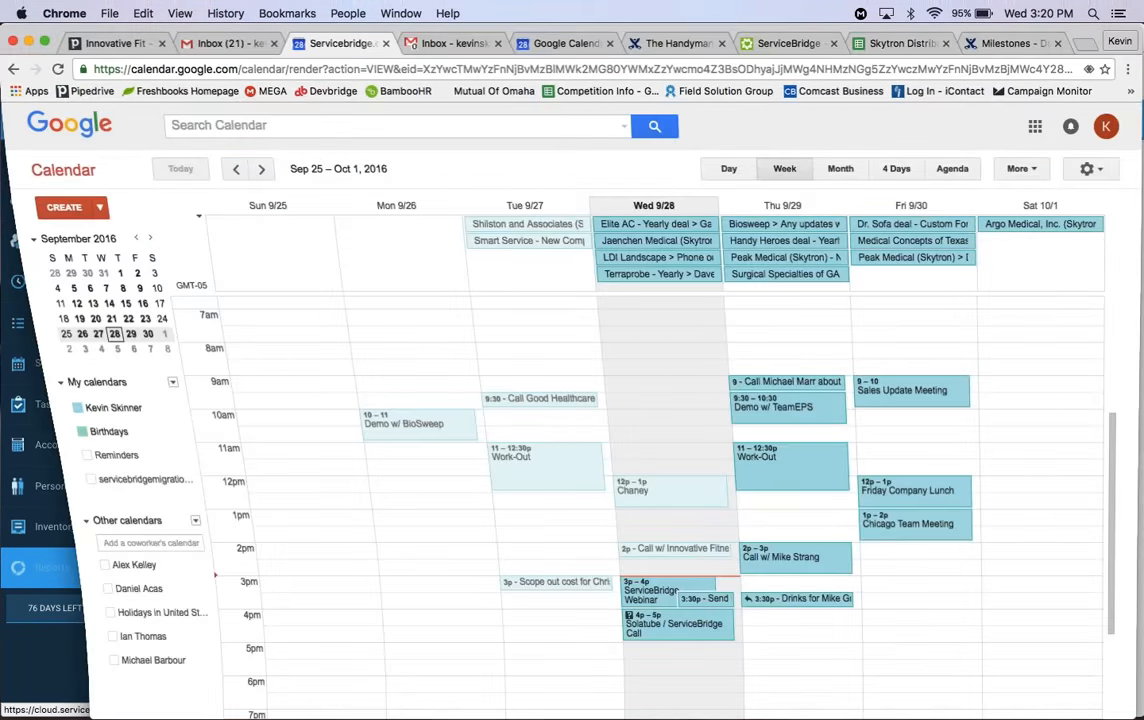
left_click(703, 280)
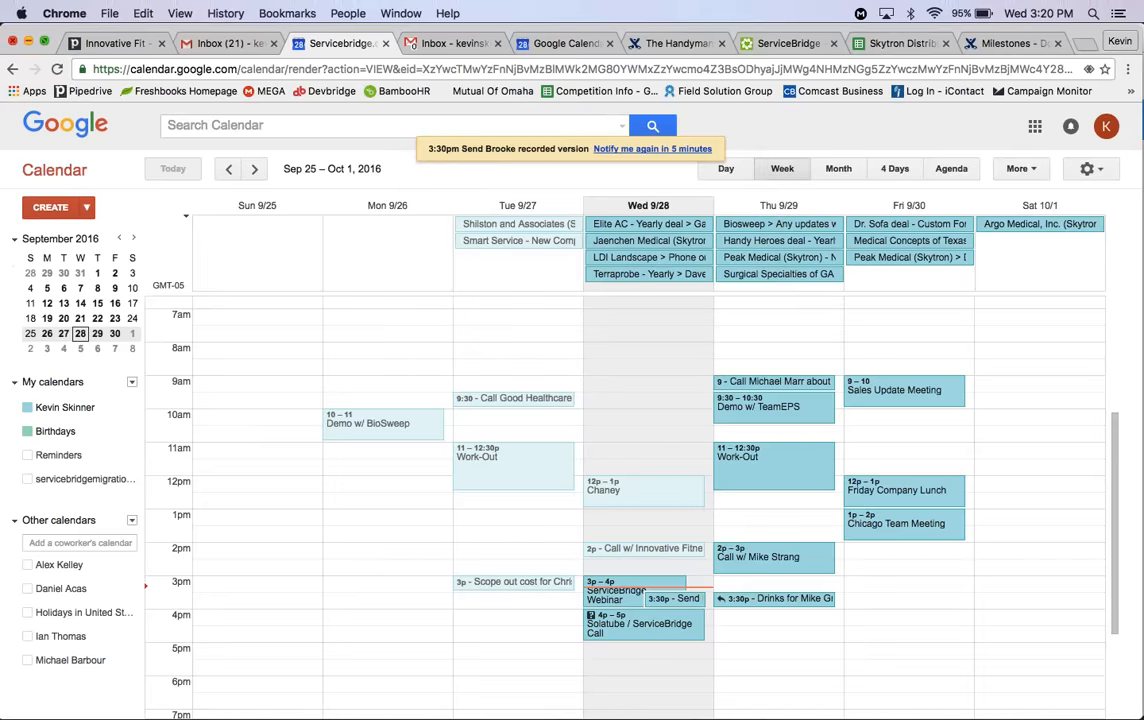
left_click(28, 41)
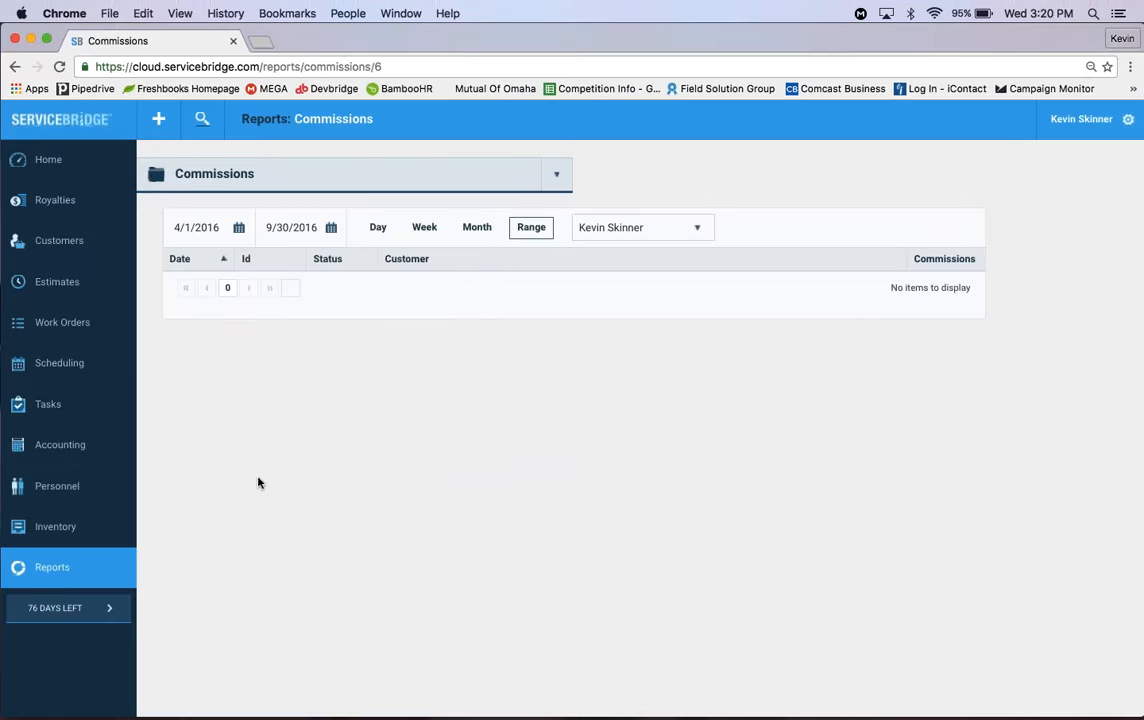
Open the Personnel list and look through the commission roles assigned to the staff.
left_click(50, 485)
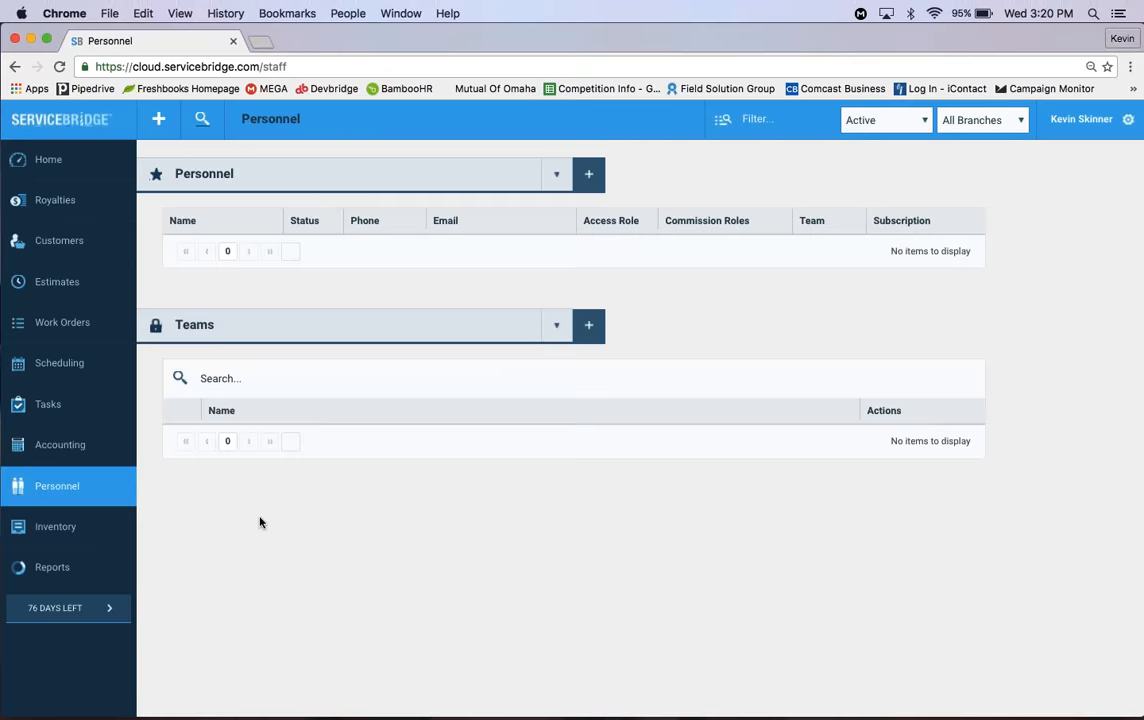
scroll(266, 434, "down", 1)
scroll(560, 420, "down", 2)
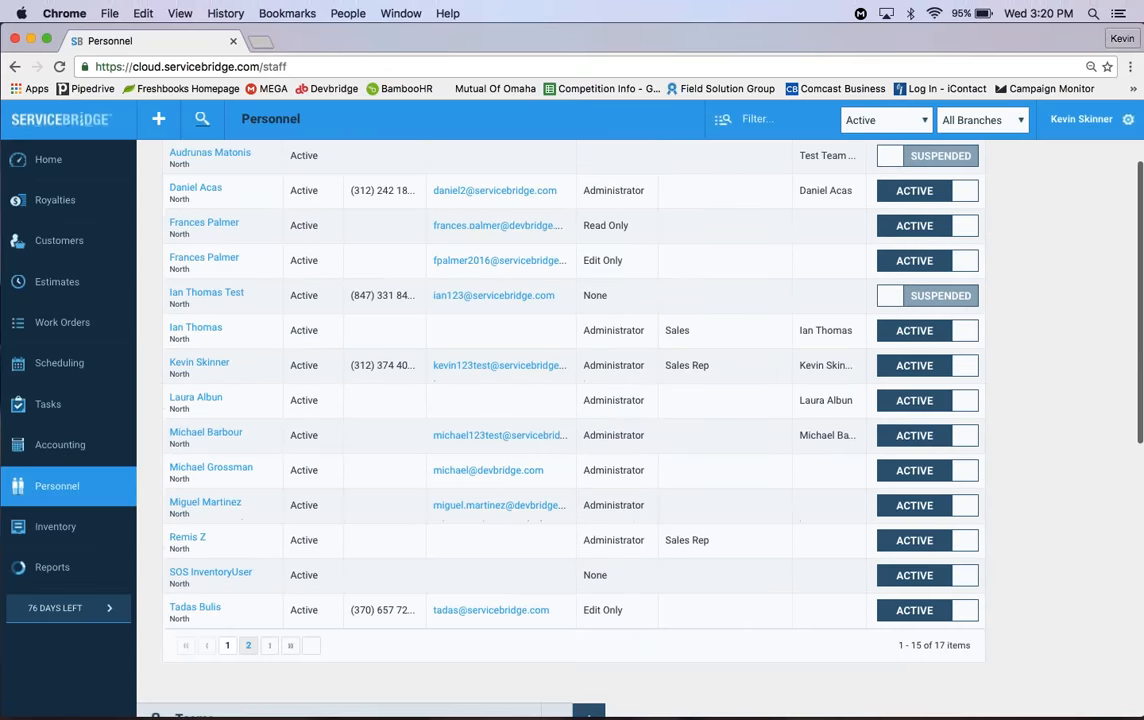
Open the signed-in staff member's details and check the commission role filter options in the Commissions section.
left_click(205, 364)
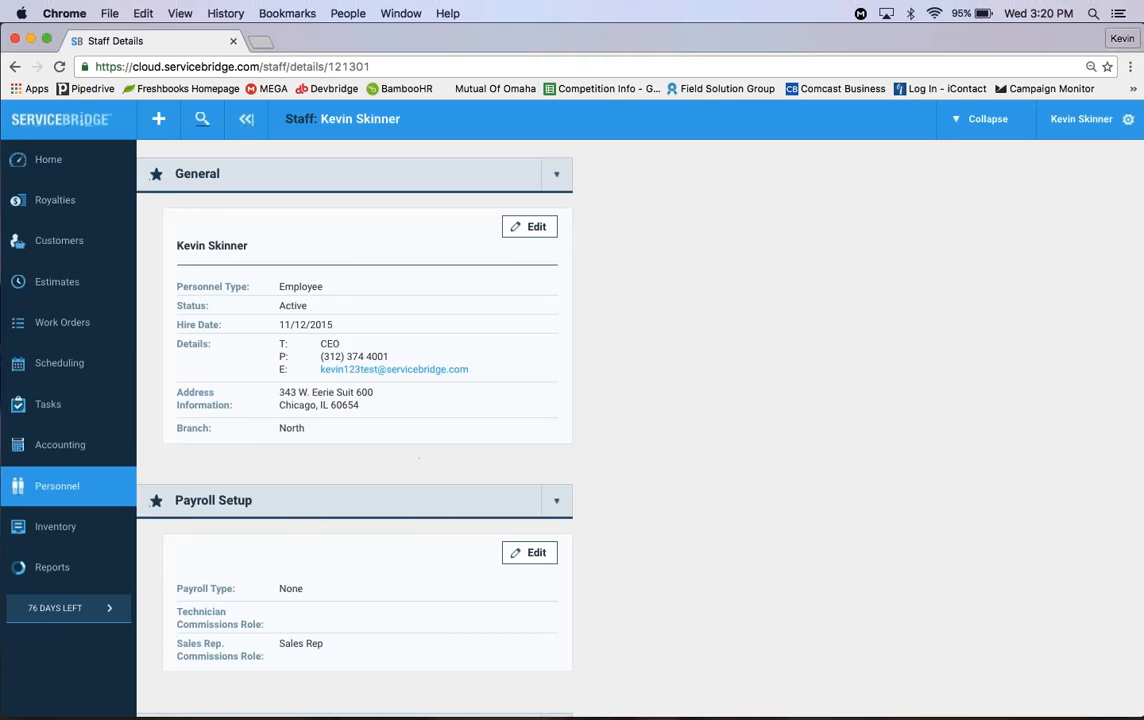
scroll(575, 478, "down", 5)
left_click(621, 396)
key("Return")
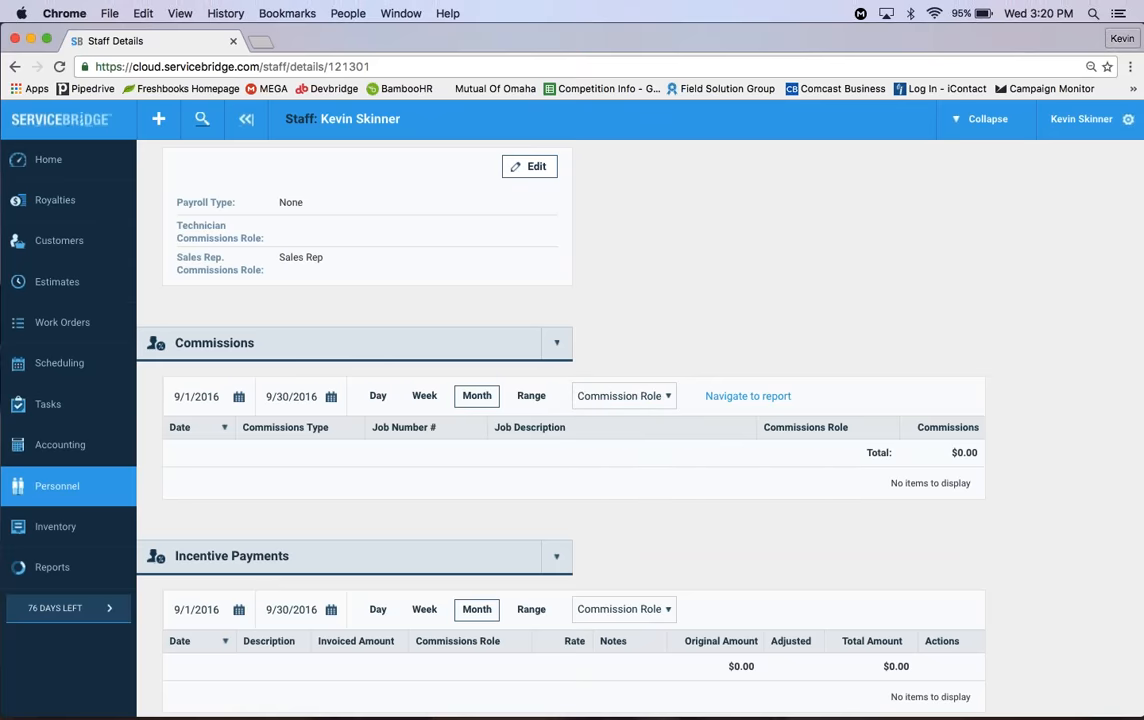
left_click(621, 396)
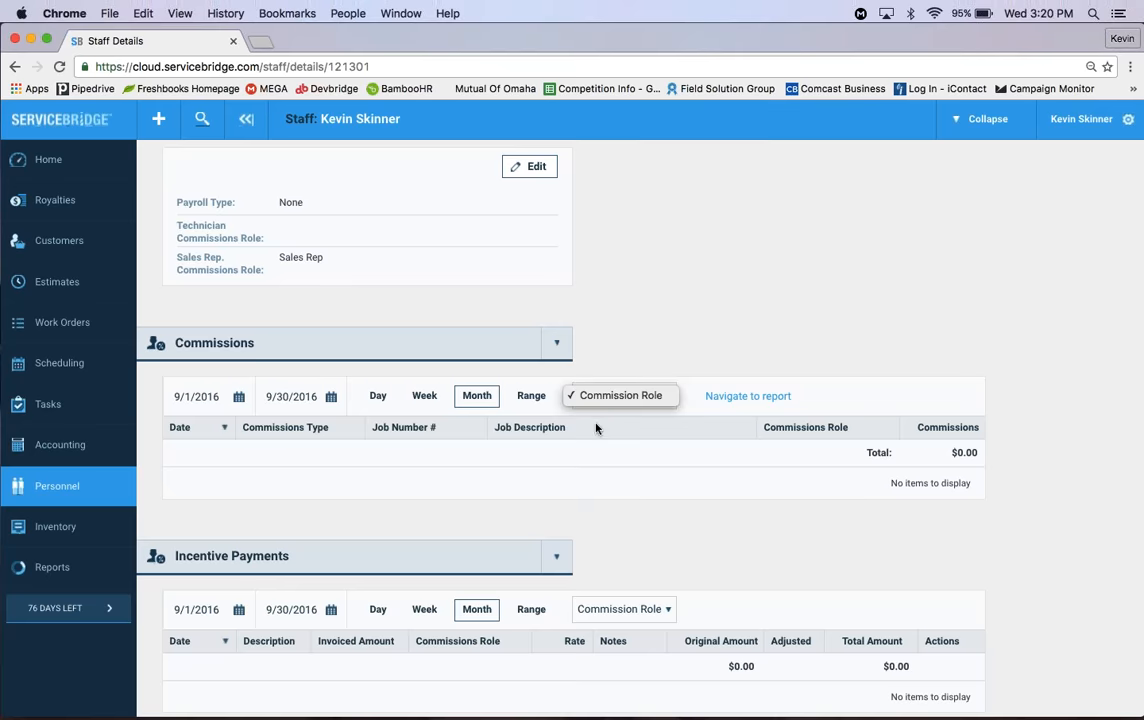
left_click(576, 453)
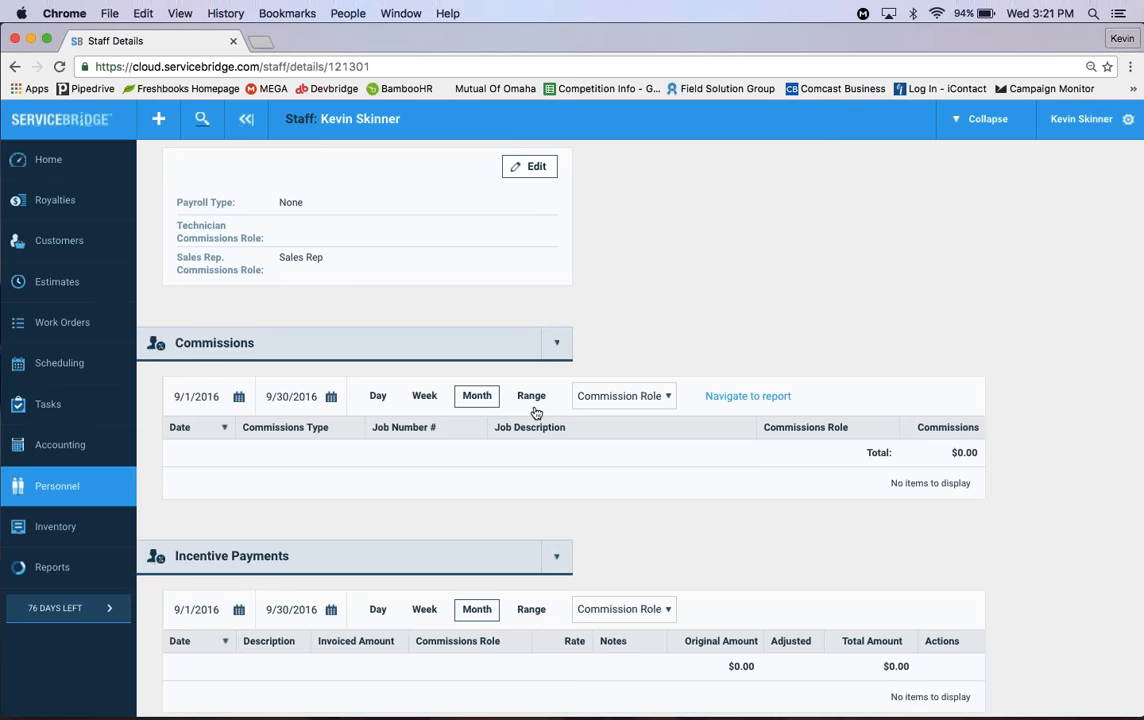
Open the Company Settings and look through the available sections, including Commissions Roles.
left_click(1082, 121)
left_click(960, 190)
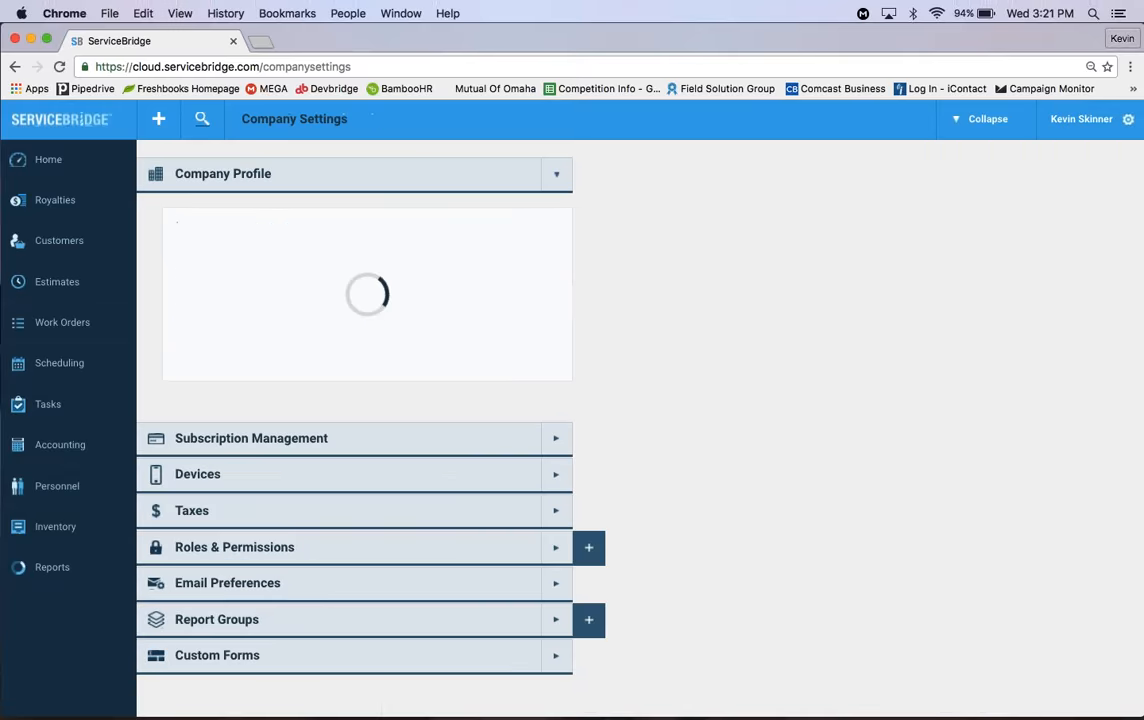
scroll(354, 430, "down", 5)
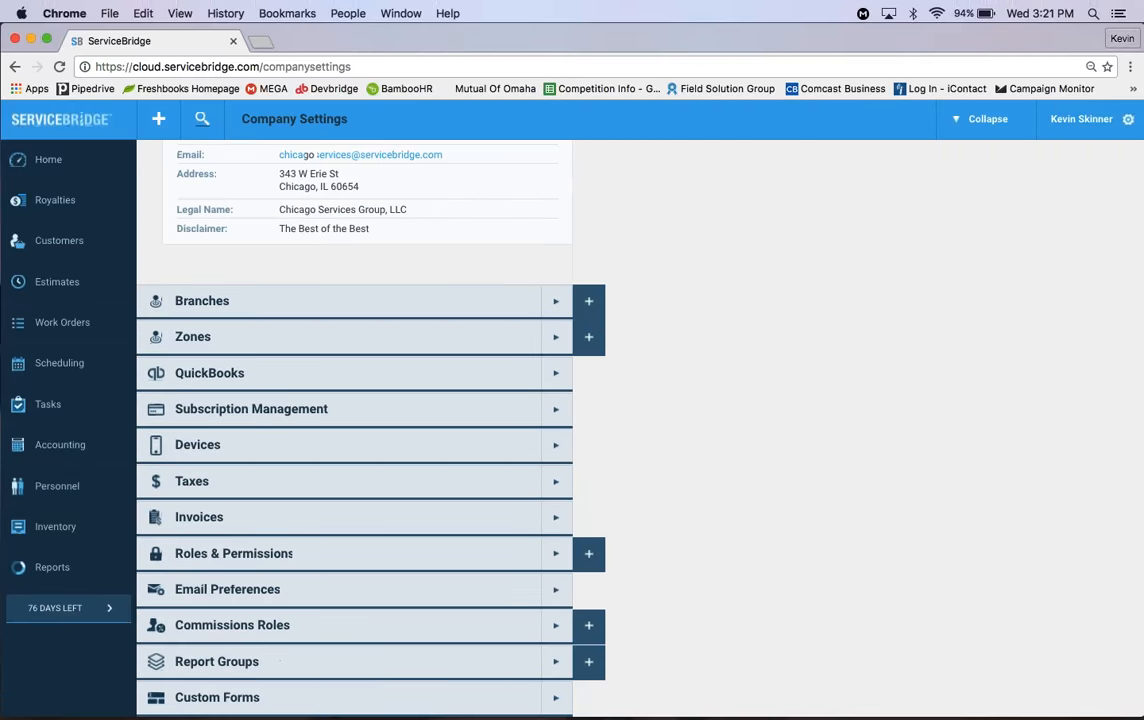
scroll(354, 430, "down", 2)
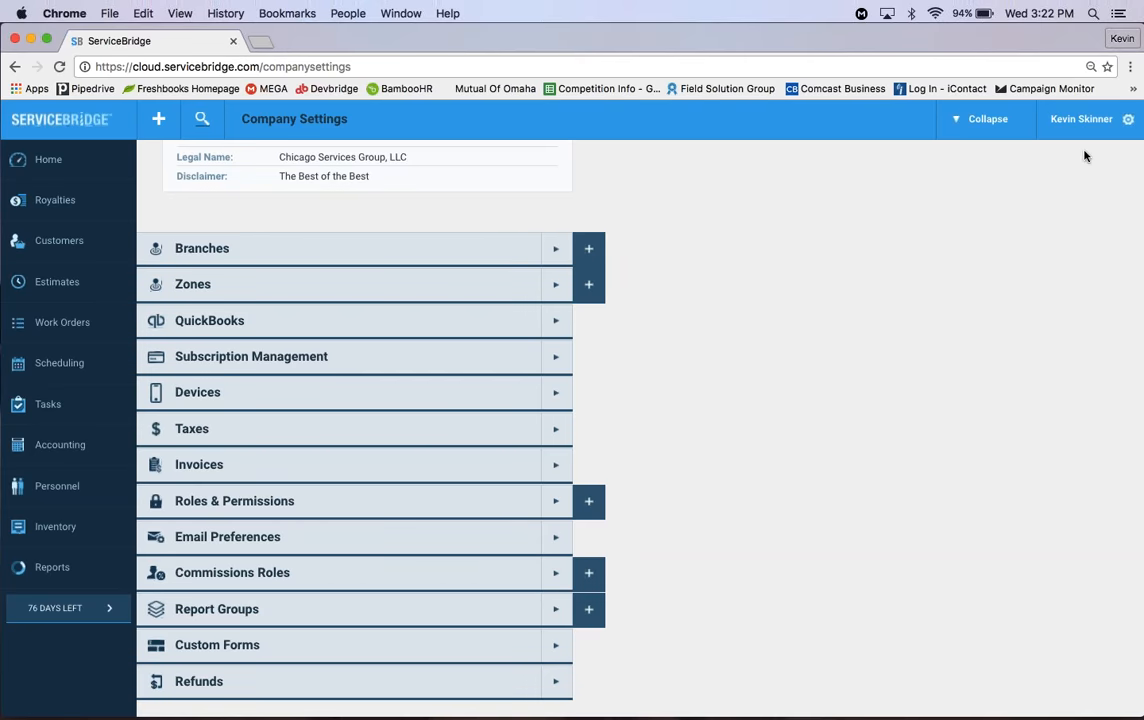
left_click(1129, 54)
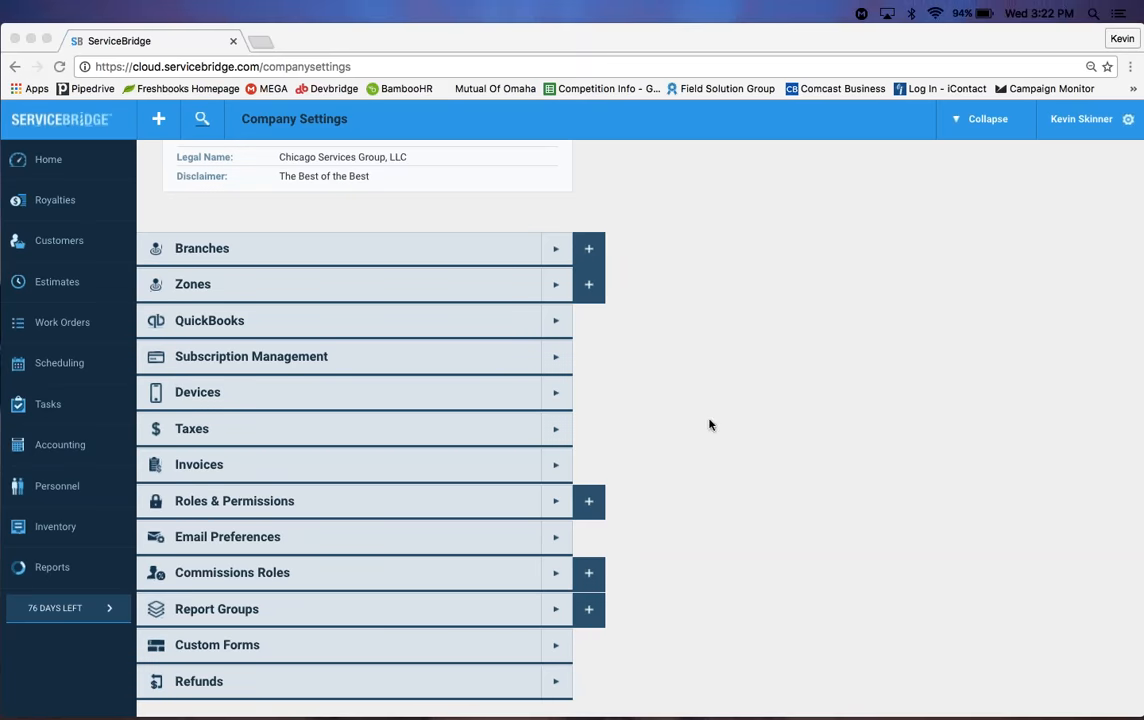
left_click(781, 398)
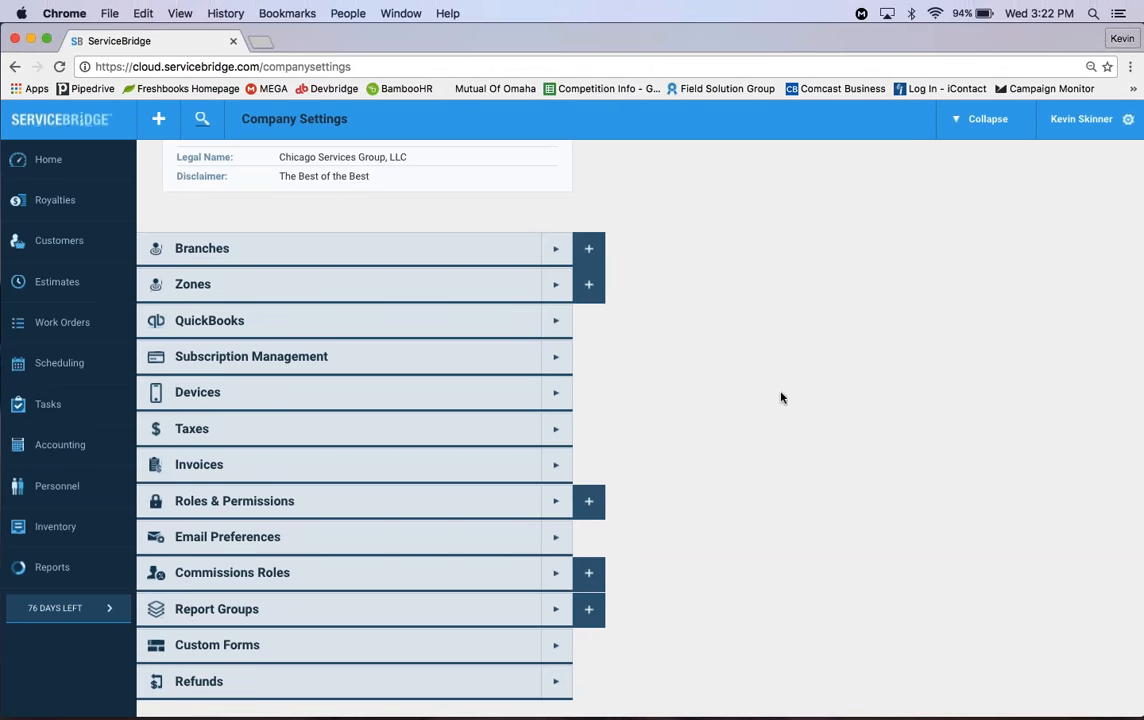